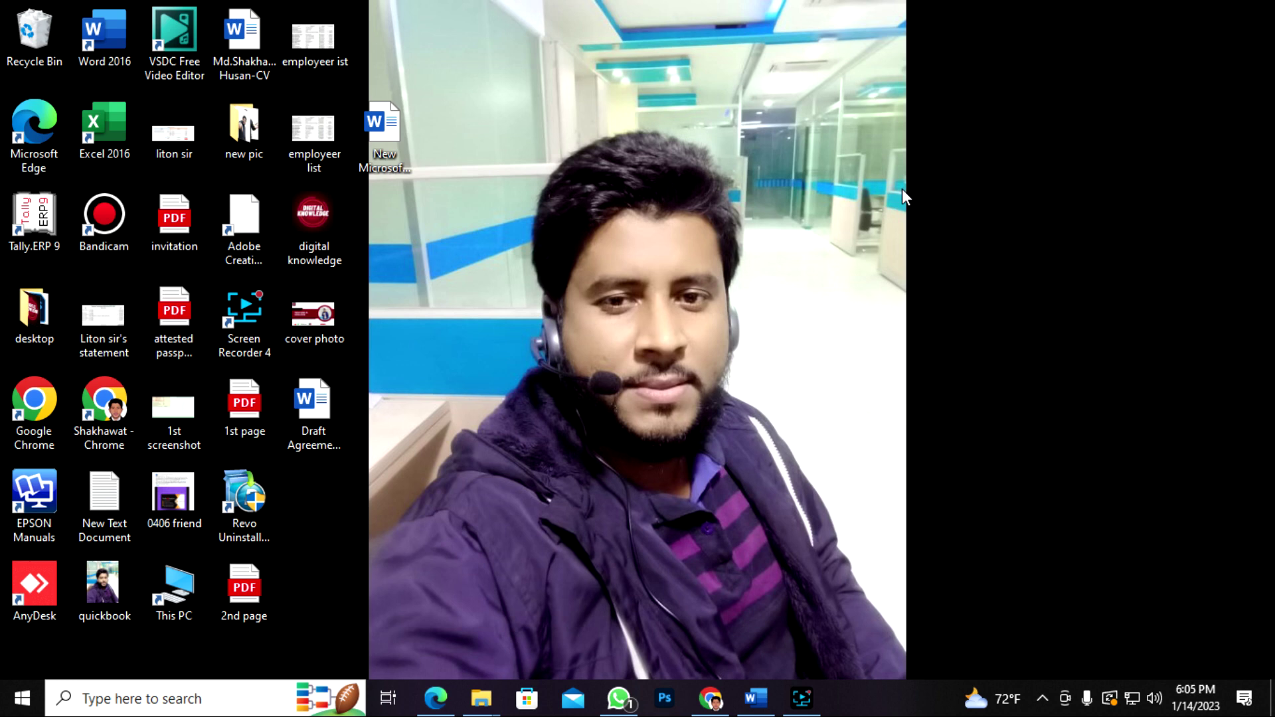
Refresh the desktop and launch Chrome from the taskbar to a New Tab page
{"action": "right_click", "coordinate": [777, 111]}
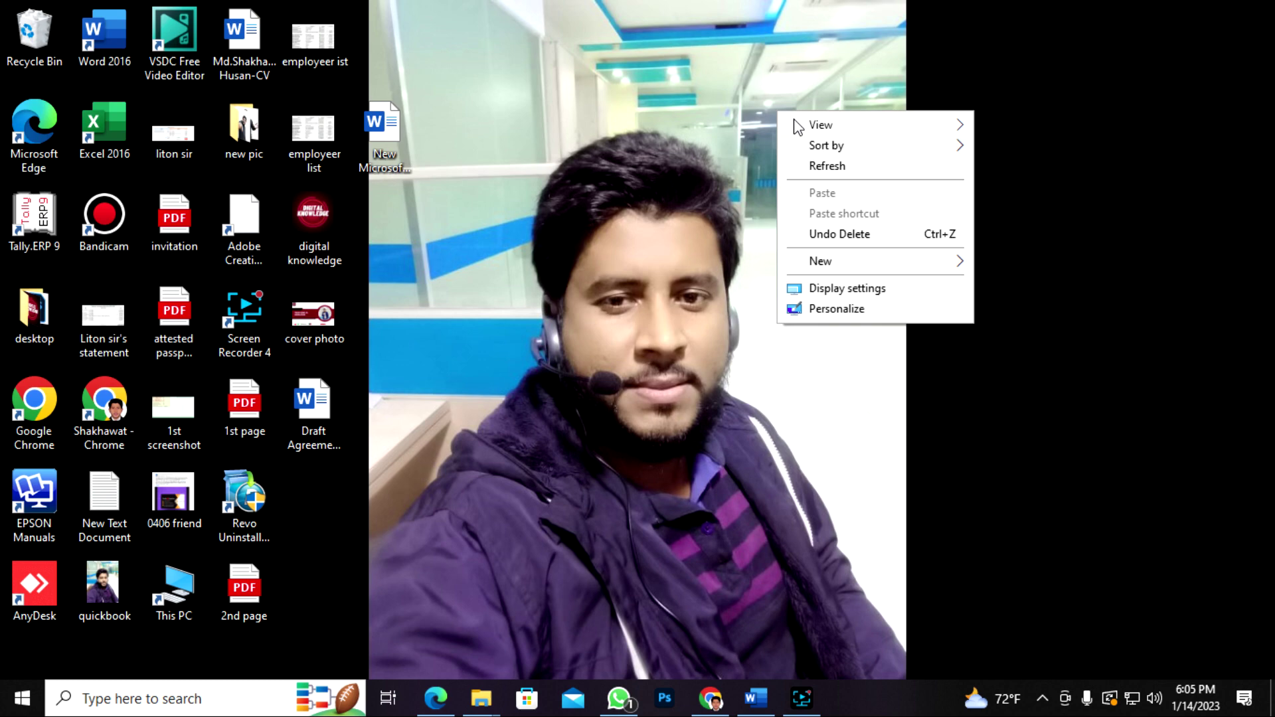
{"action": "left_click", "coordinate": [834, 165]}
{"action": "left_click", "coordinate": [711, 697]}
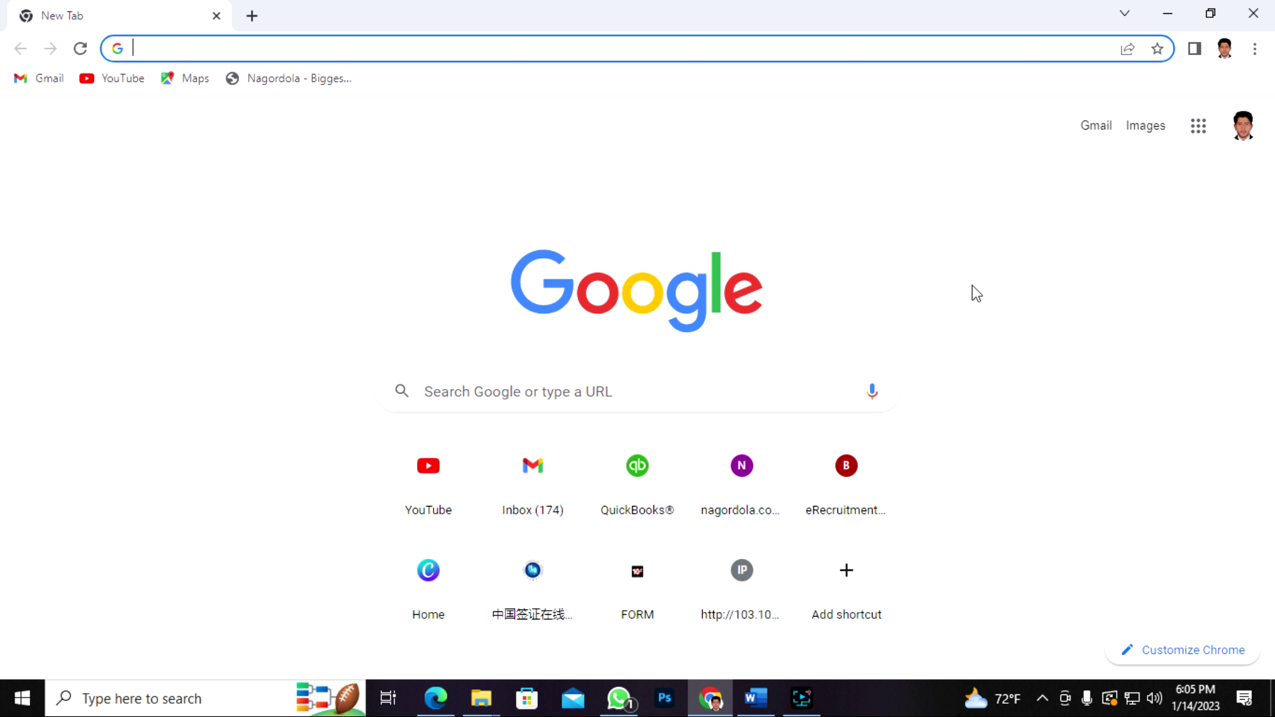
{"action": "left_click", "coordinate": [1167, 14]}
{"action": "right_click", "coordinate": [952, 96]}
{"action": "left_click", "coordinate": [1014, 150]}
{"action": "right_click", "coordinate": [1015, 150]}
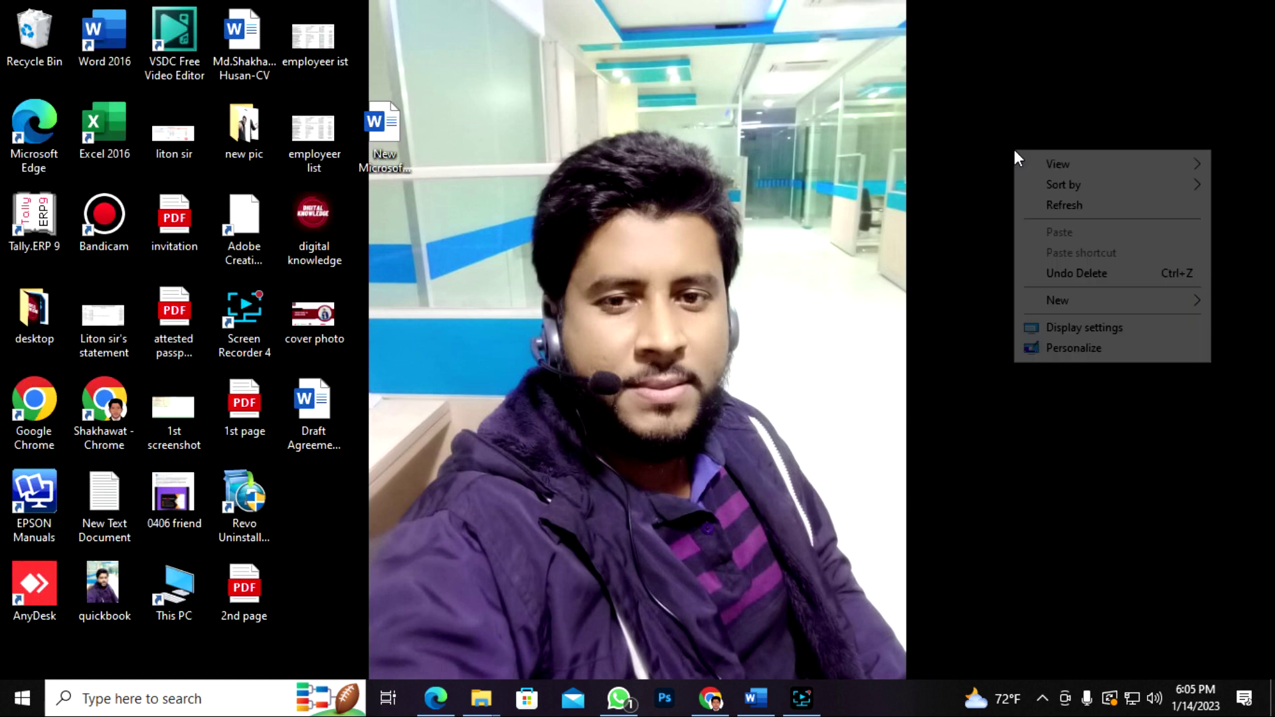
{"action": "left_click", "coordinate": [1056, 203]}
{"action": "right_click", "coordinate": [863, 152]}
{"action": "left_click", "coordinate": [905, 203]}
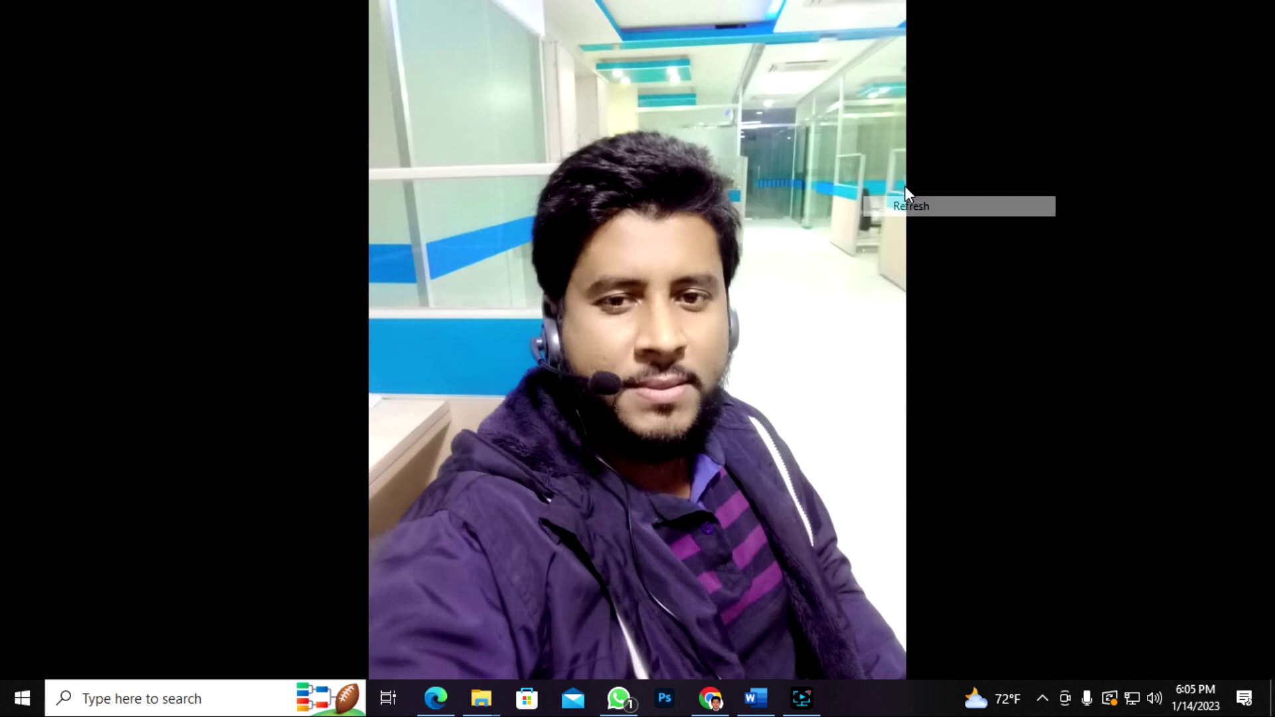
{"action": "right_click", "coordinate": [848, 133]}
{"action": "left_click", "coordinate": [916, 188]}
{"action": "right_click", "coordinate": [915, 184]}
{"action": "left_click", "coordinate": [971, 241]}
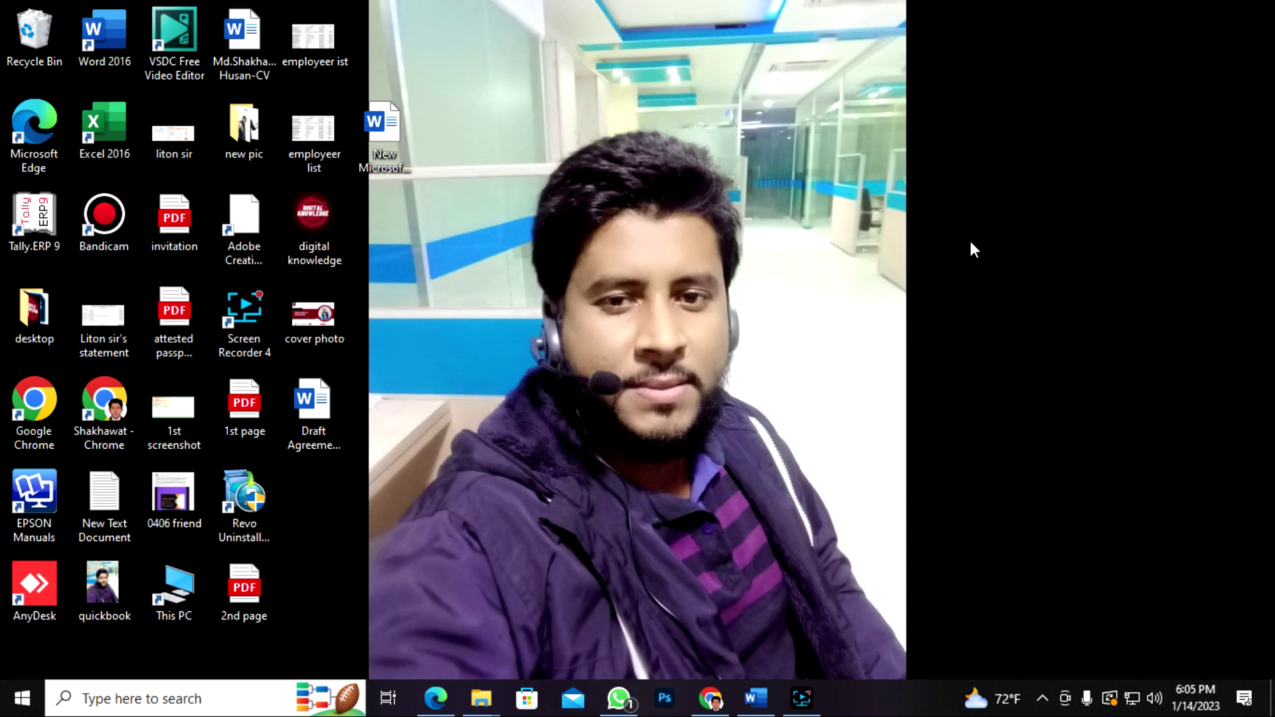
{"action": "right_click", "coordinate": [791, 111]}
{"action": "left_click", "coordinate": [859, 168]}
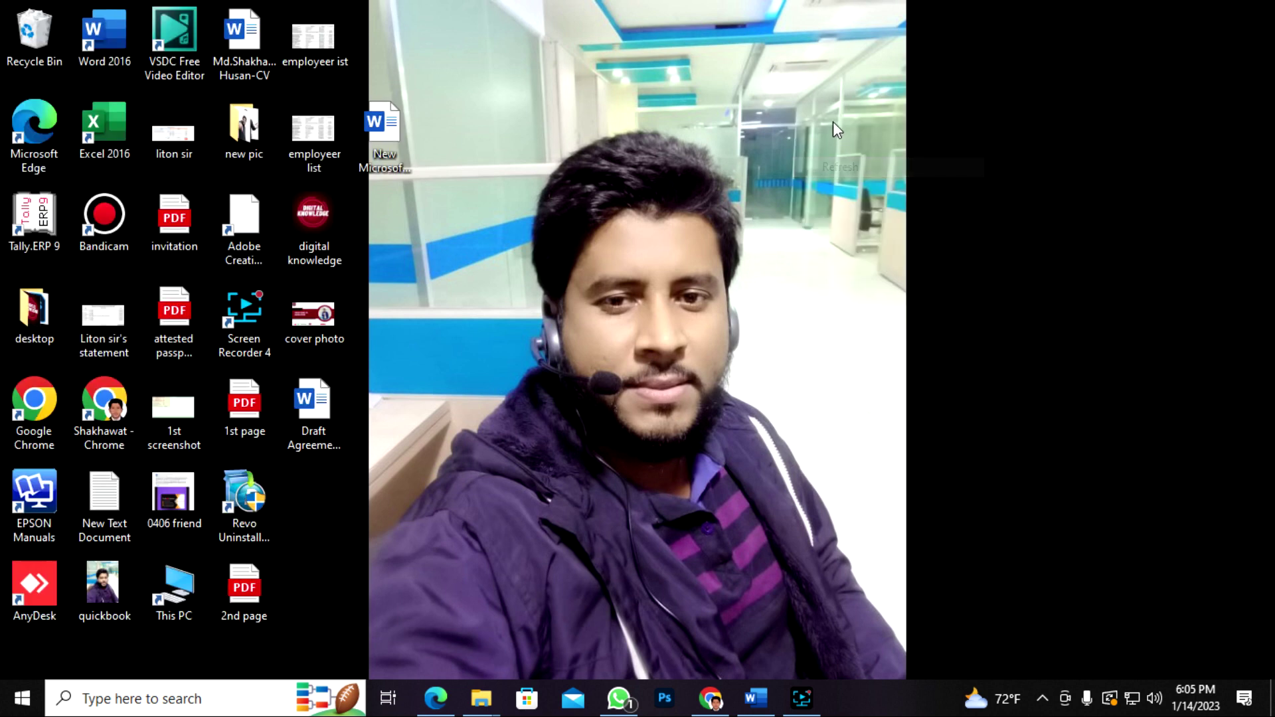
{"action": "right_click", "coordinate": [832, 116]}
{"action": "left_click", "coordinate": [884, 169]}
{"action": "right_click", "coordinate": [824, 115]}
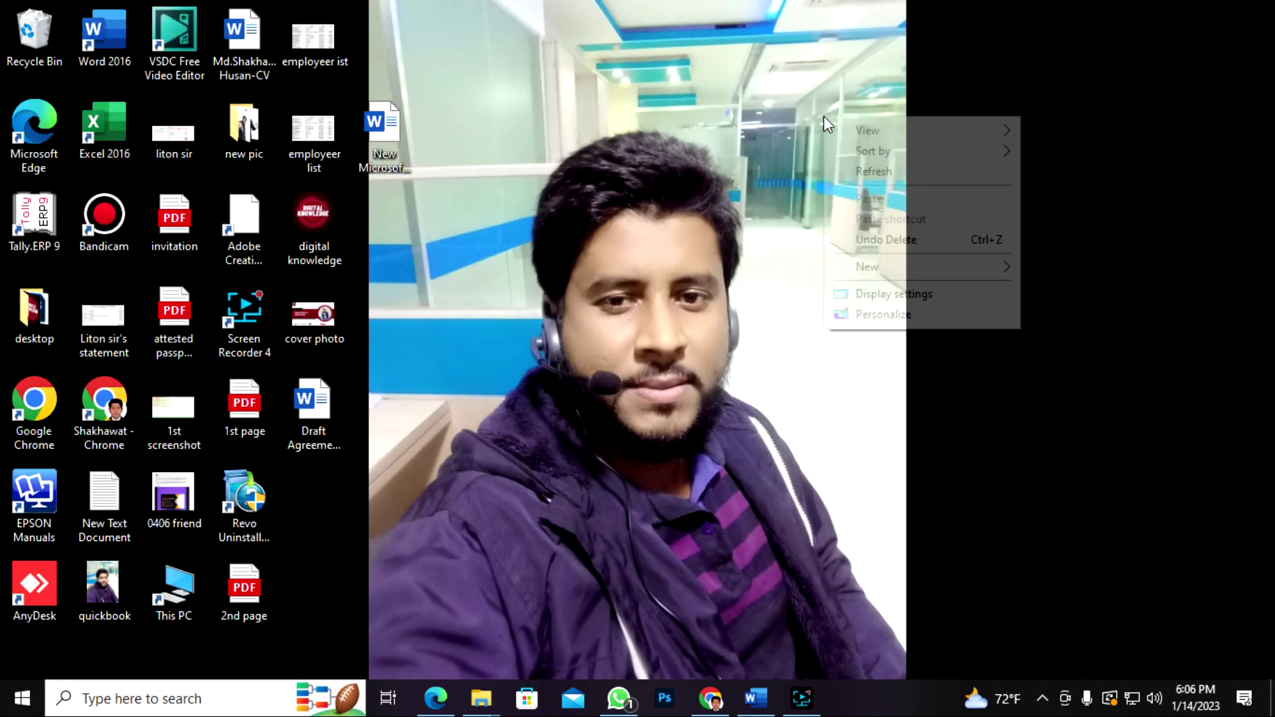
{"action": "left_click", "coordinate": [905, 176]}
{"action": "right_click", "coordinate": [903, 173]}
{"action": "left_click", "coordinate": [971, 229]}
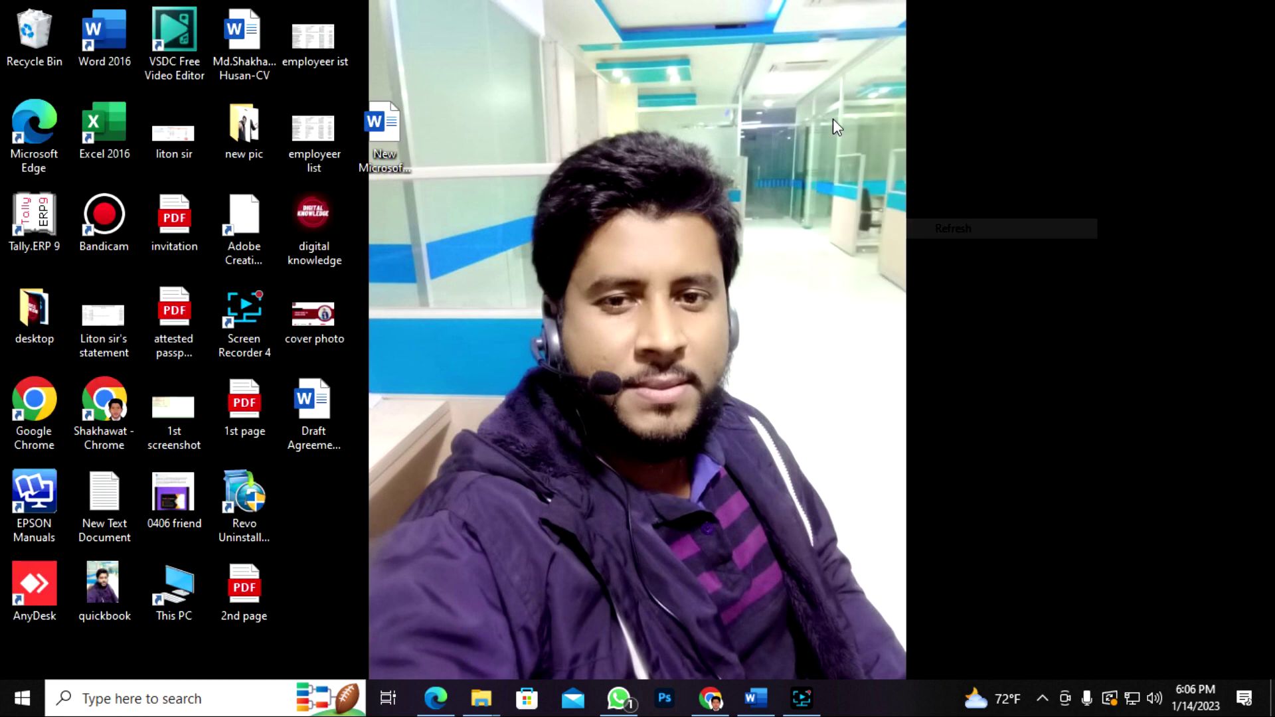
{"action": "right_click", "coordinate": [830, 113]}
{"action": "left_click", "coordinate": [890, 169]}
{"action": "right_click", "coordinate": [817, 95]}
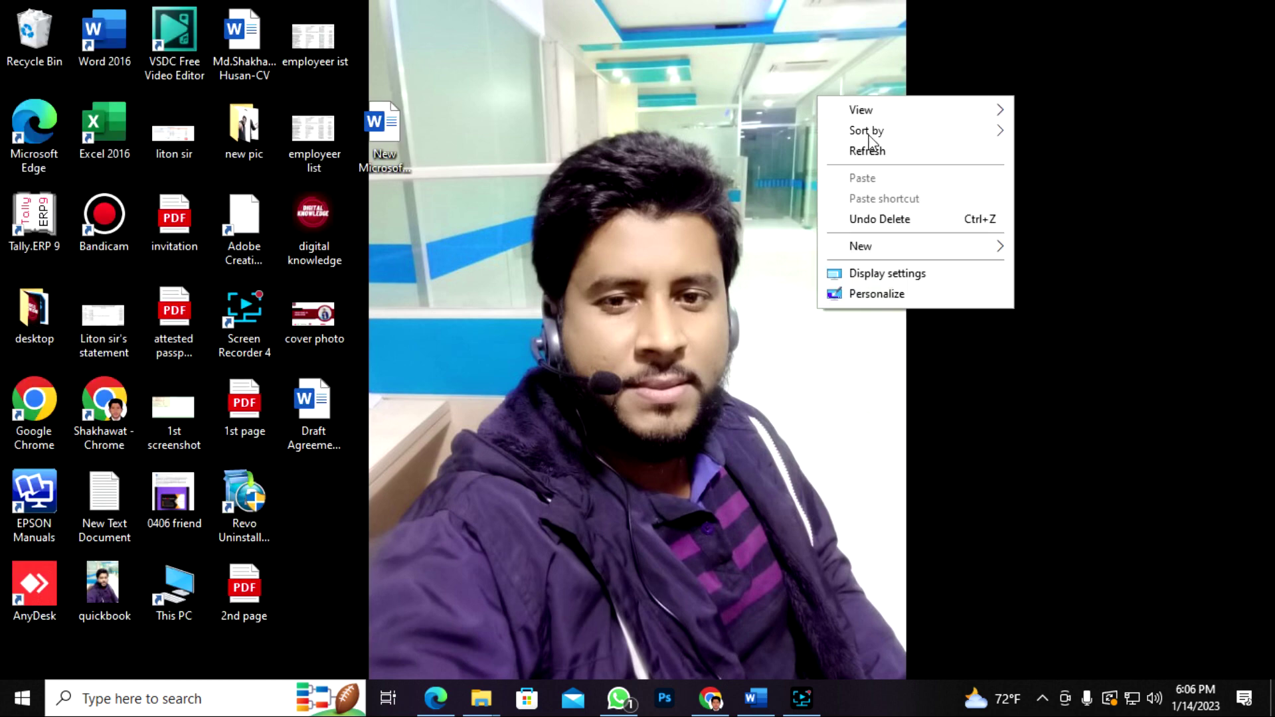
{"action": "left_click", "coordinate": [890, 153]}
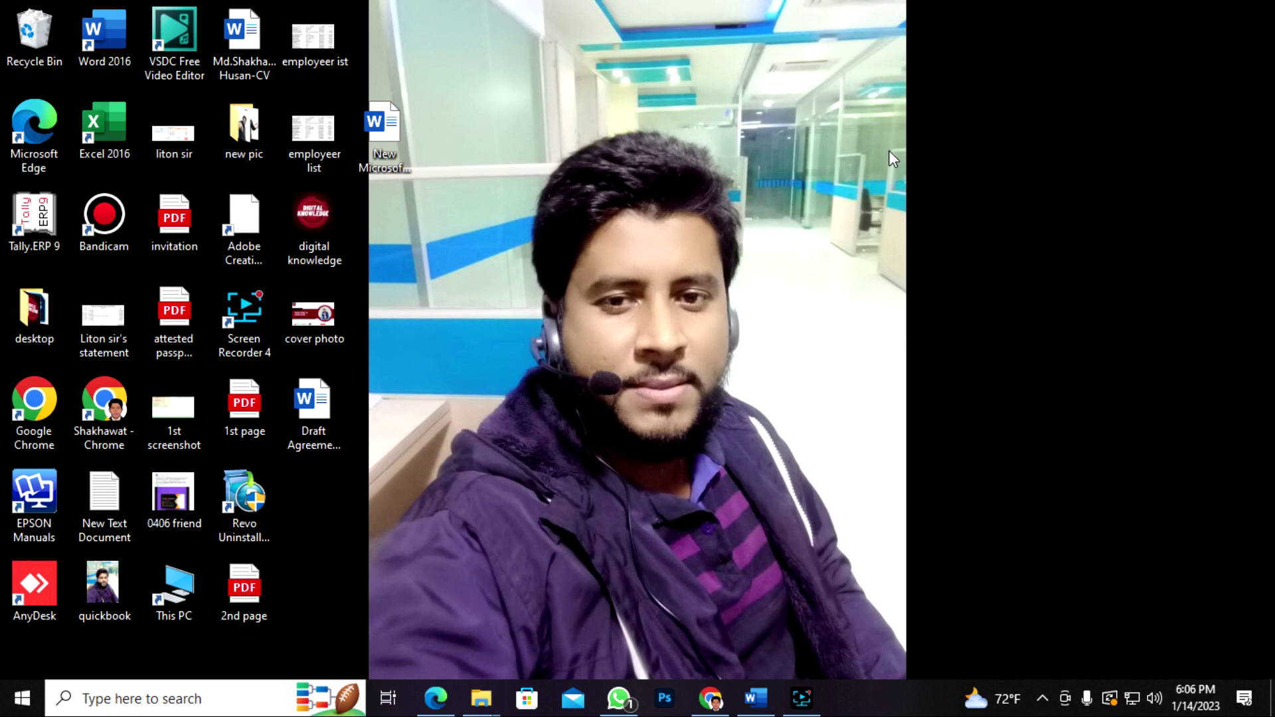
{"action": "right_click", "coordinate": [835, 73]}
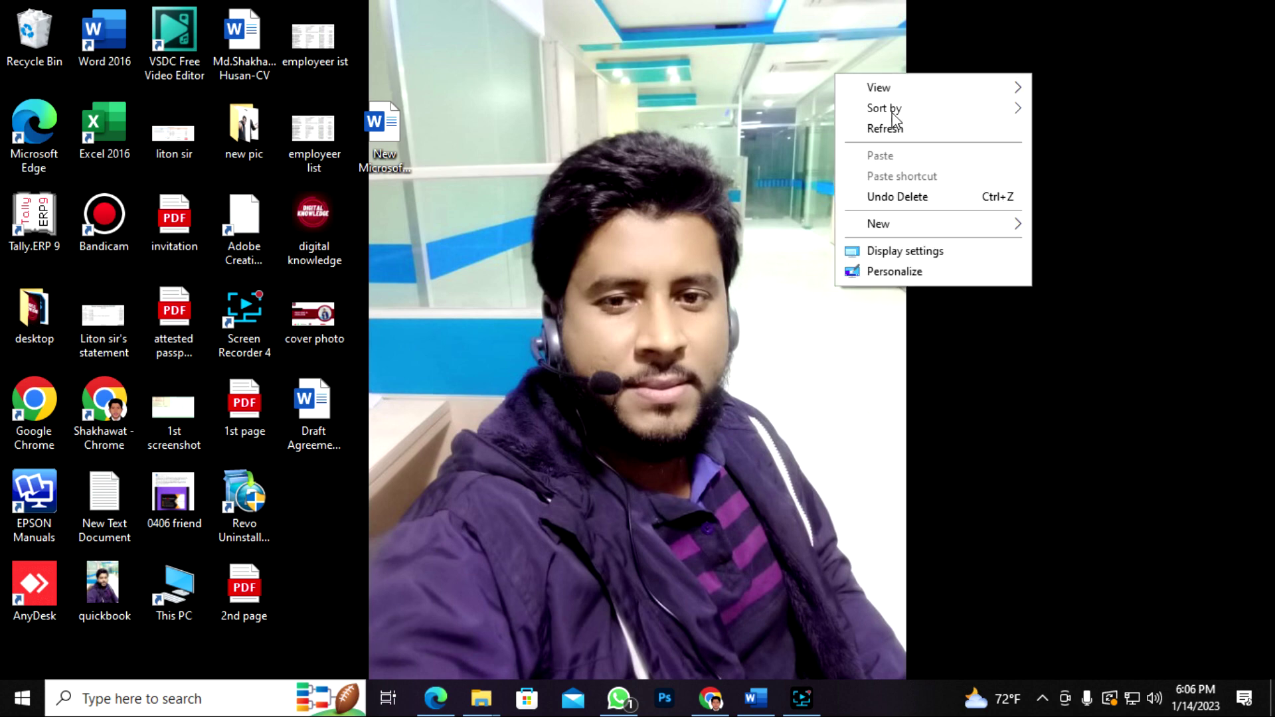
{"action": "left_click", "coordinate": [899, 128]}
{"action": "left_click", "coordinate": [711, 698]}
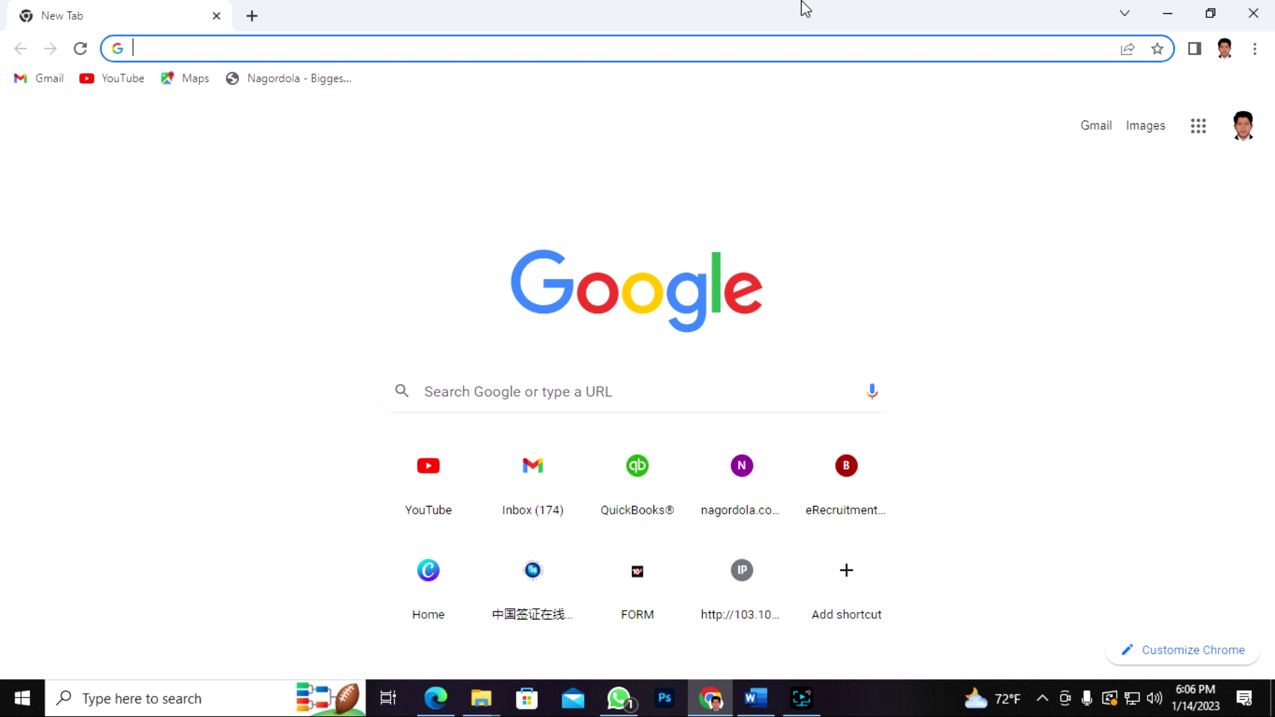
Search Google for 'xero', open xero.com in its own tab, and go to the pricing plans page
{"action": "type", "text": "xero"}
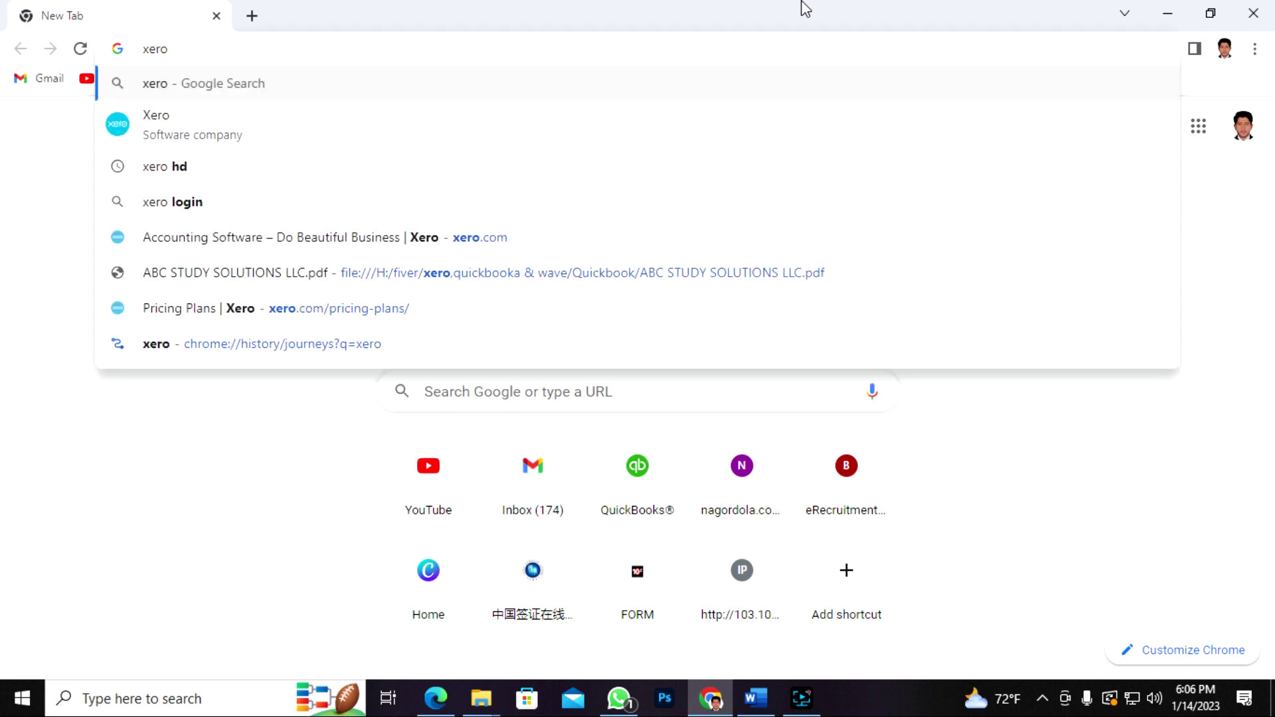
{"action": "key", "text": "Return"}
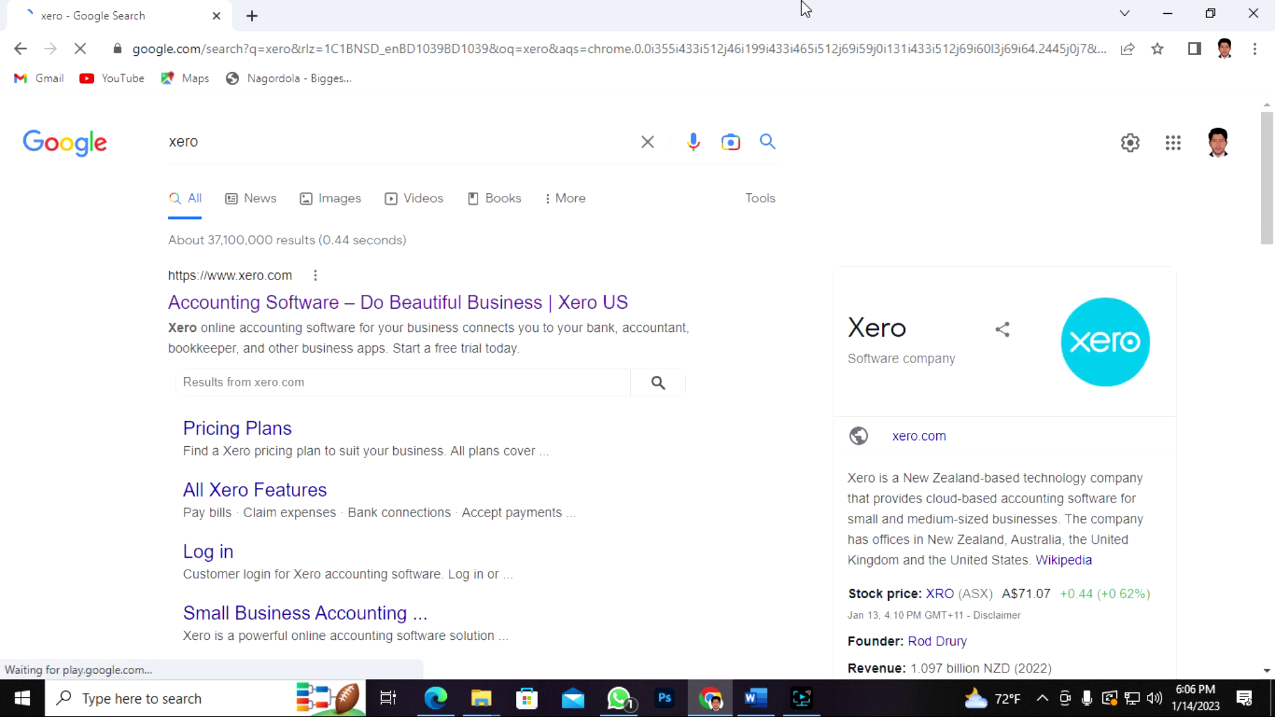
{"action": "right_click", "coordinate": [330, 311]}
{"action": "left_click", "coordinate": [365, 321]}
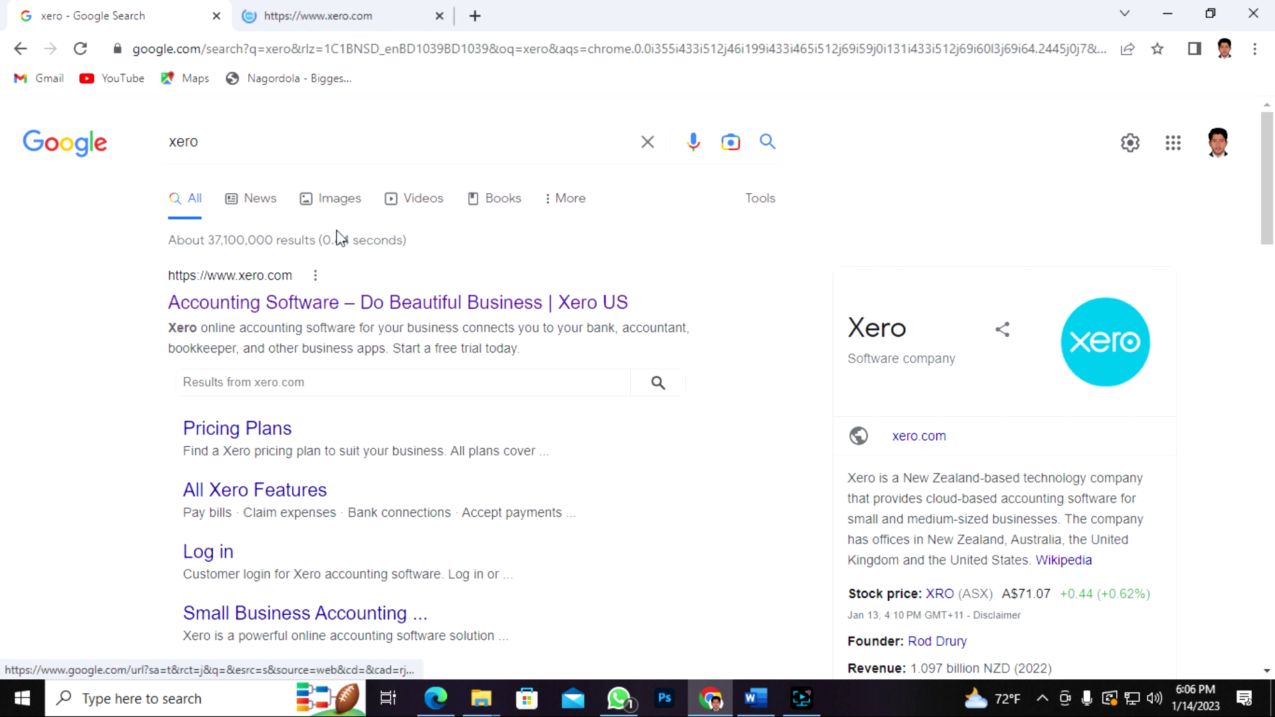
{"action": "left_click", "coordinate": [216, 16]}
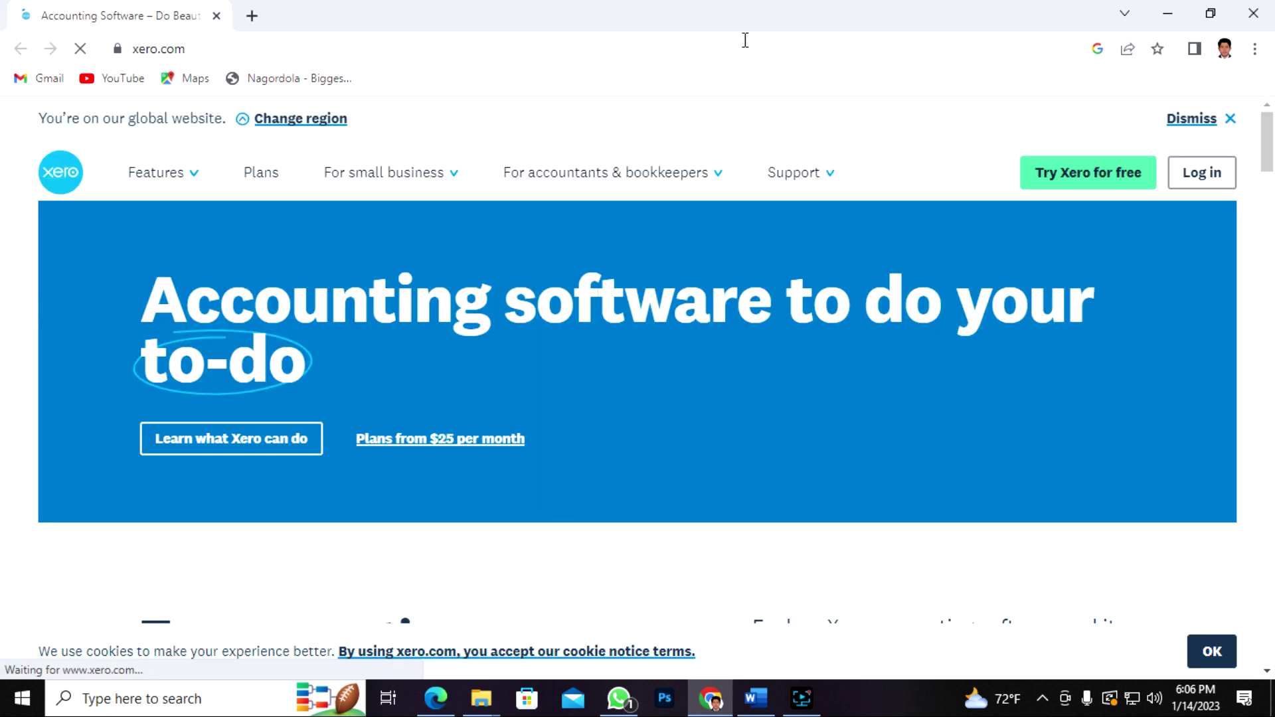
{"action": "left_click", "coordinate": [266, 178]}
{"action": "scroll", "coordinate": [641, 339], "scroll_direction": "down", "scroll_amount": 5}
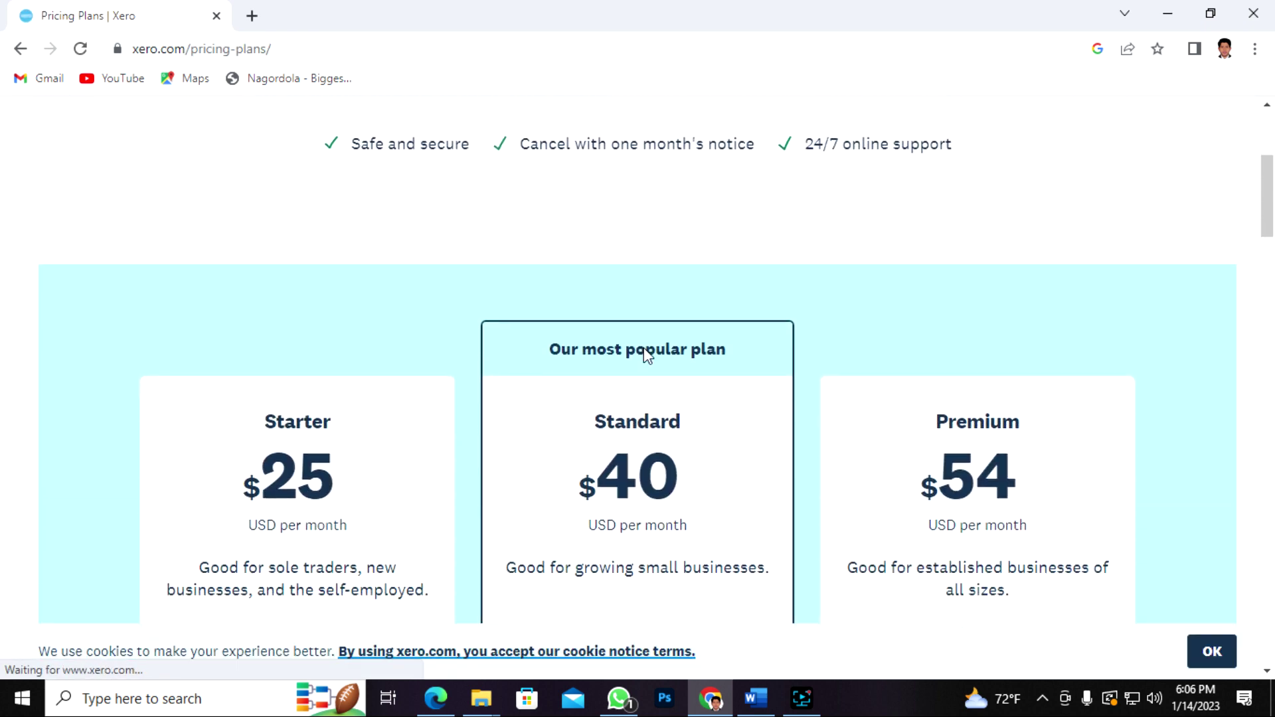
{"action": "scroll", "coordinate": [647, 357], "scroll_direction": "down", "scroll_amount": 2}
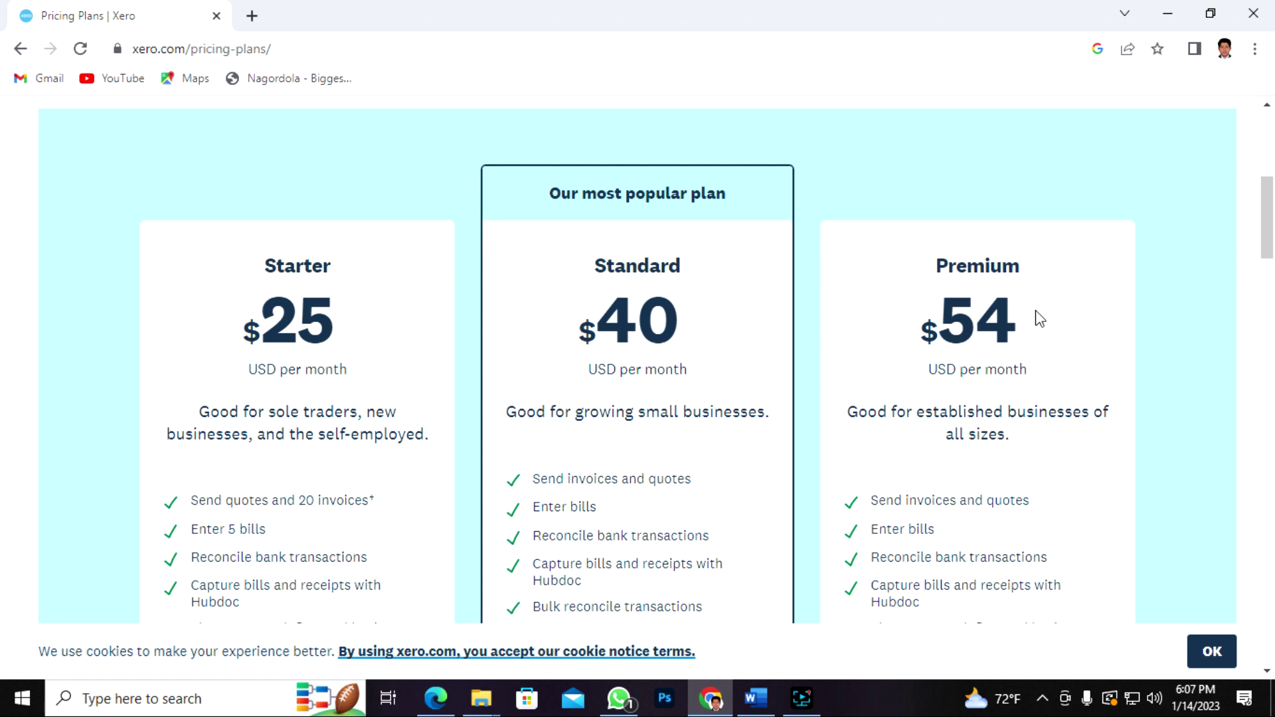
{"action": "scroll", "coordinate": [1006, 356], "scroll_direction": "up", "scroll_amount": 1}
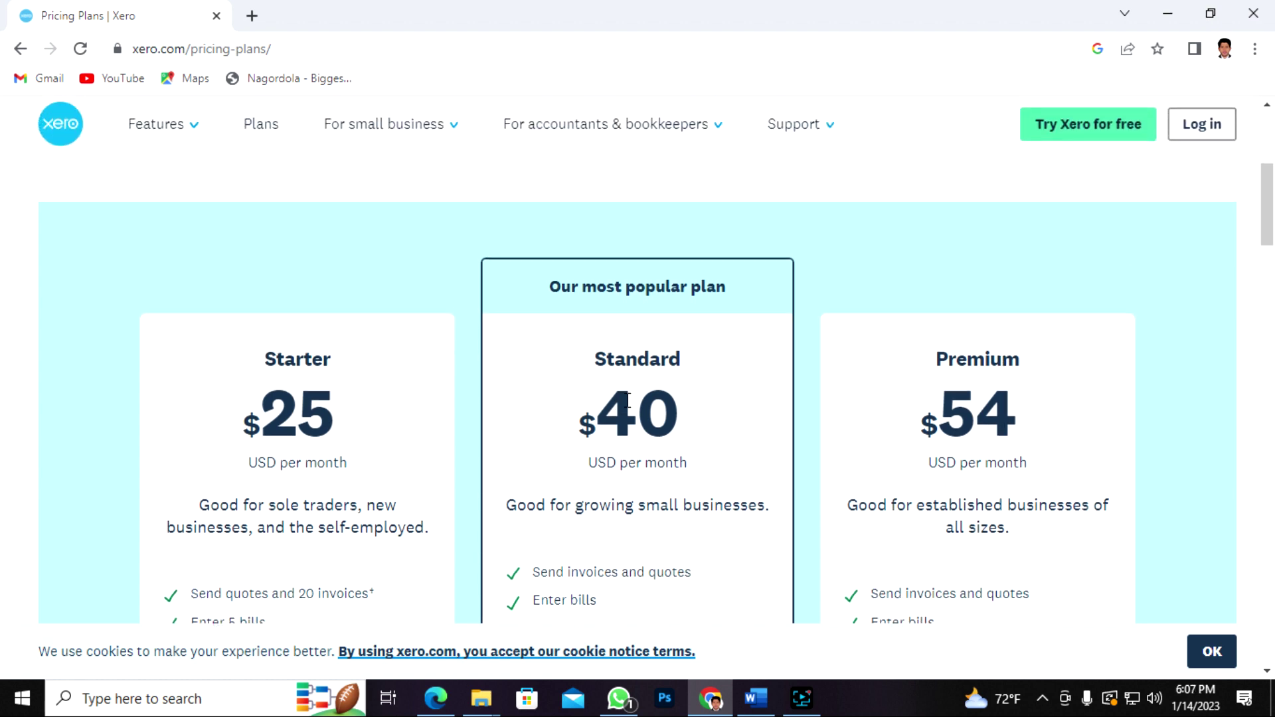
{"action": "scroll", "coordinate": [627, 399], "scroll_direction": "down", "scroll_amount": 1}
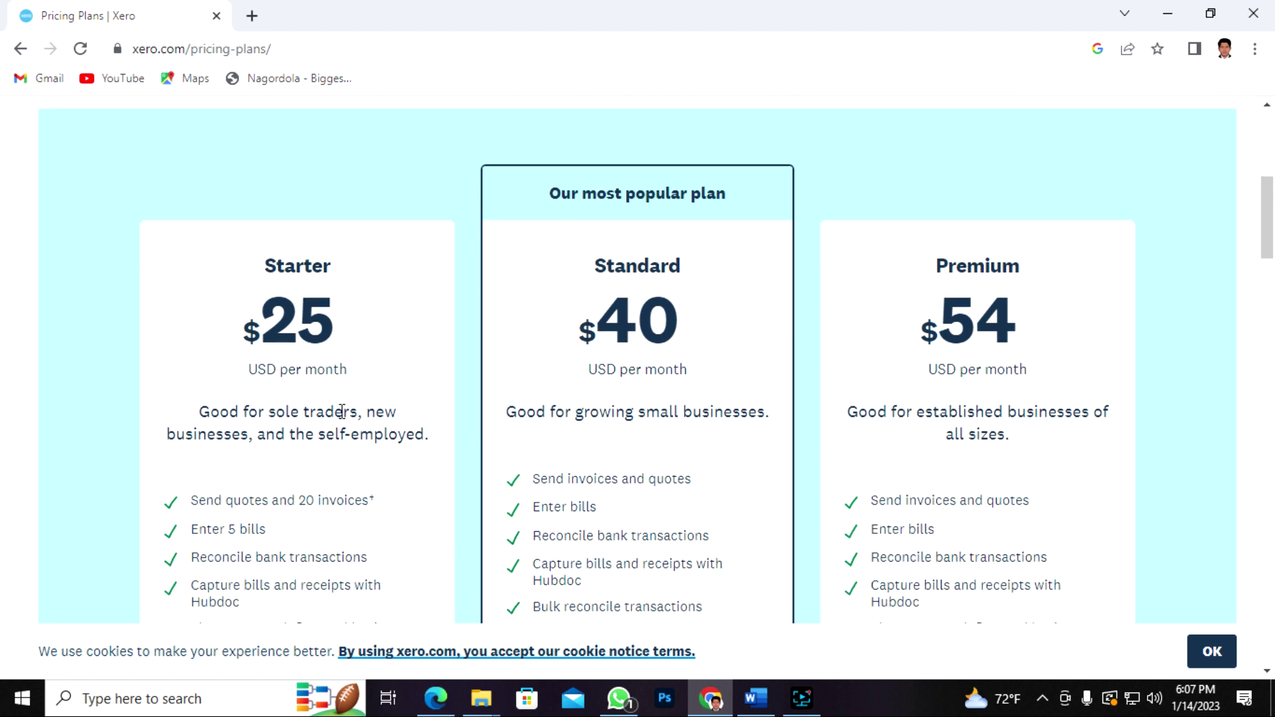
{"action": "scroll", "coordinate": [342, 420], "scroll_direction": "down", "scroll_amount": 3}
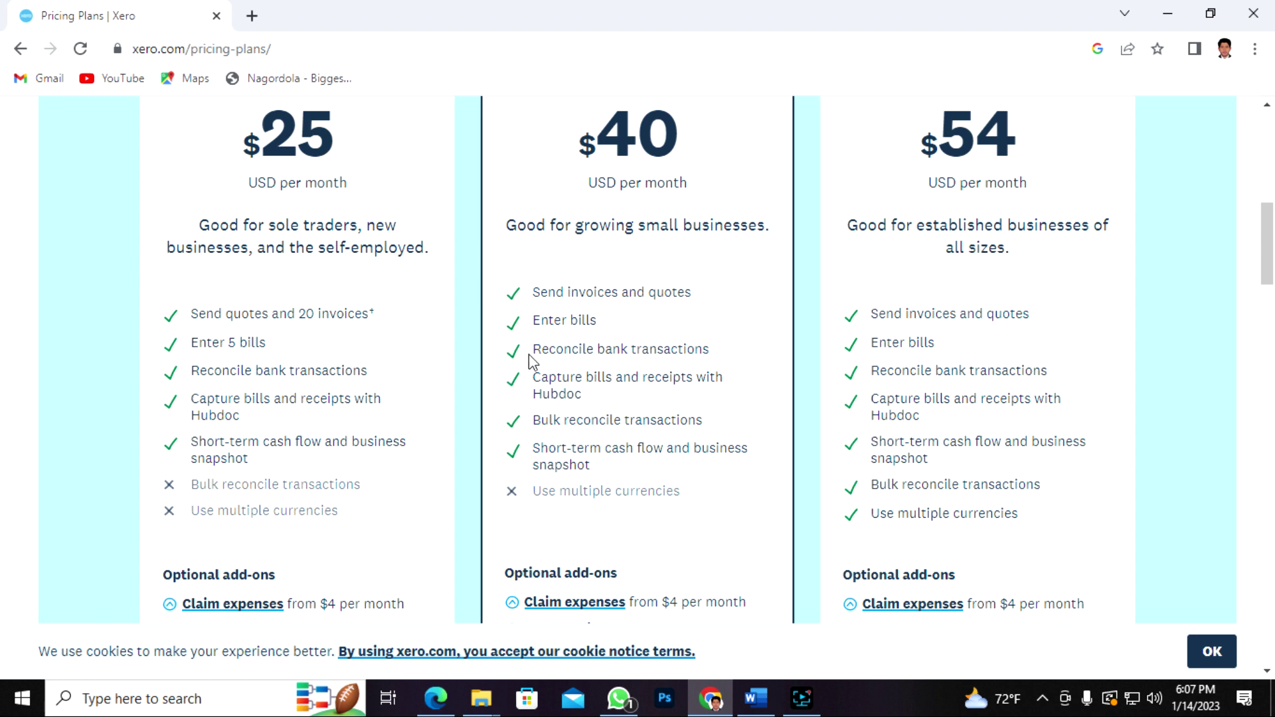
{"action": "scroll", "coordinate": [529, 359], "scroll_direction": "up", "scroll_amount": 3}
{"action": "scroll", "coordinate": [907, 367], "scroll_direction": "down", "scroll_amount": 1}
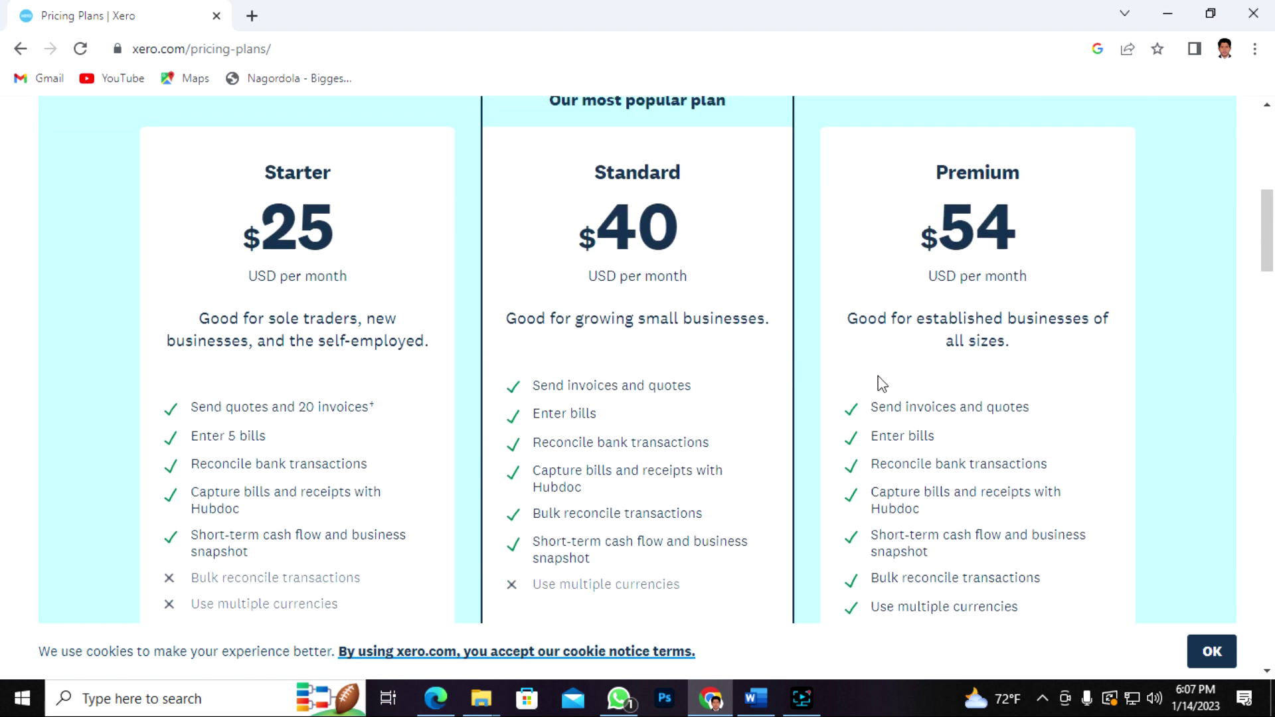
{"action": "scroll", "coordinate": [883, 384], "scroll_direction": "down", "scroll_amount": 3}
{"action": "scroll", "coordinate": [882, 384], "scroll_direction": "down", "scroll_amount": 1}
{"action": "scroll", "coordinate": [798, 397], "scroll_direction": "up", "scroll_amount": 4}
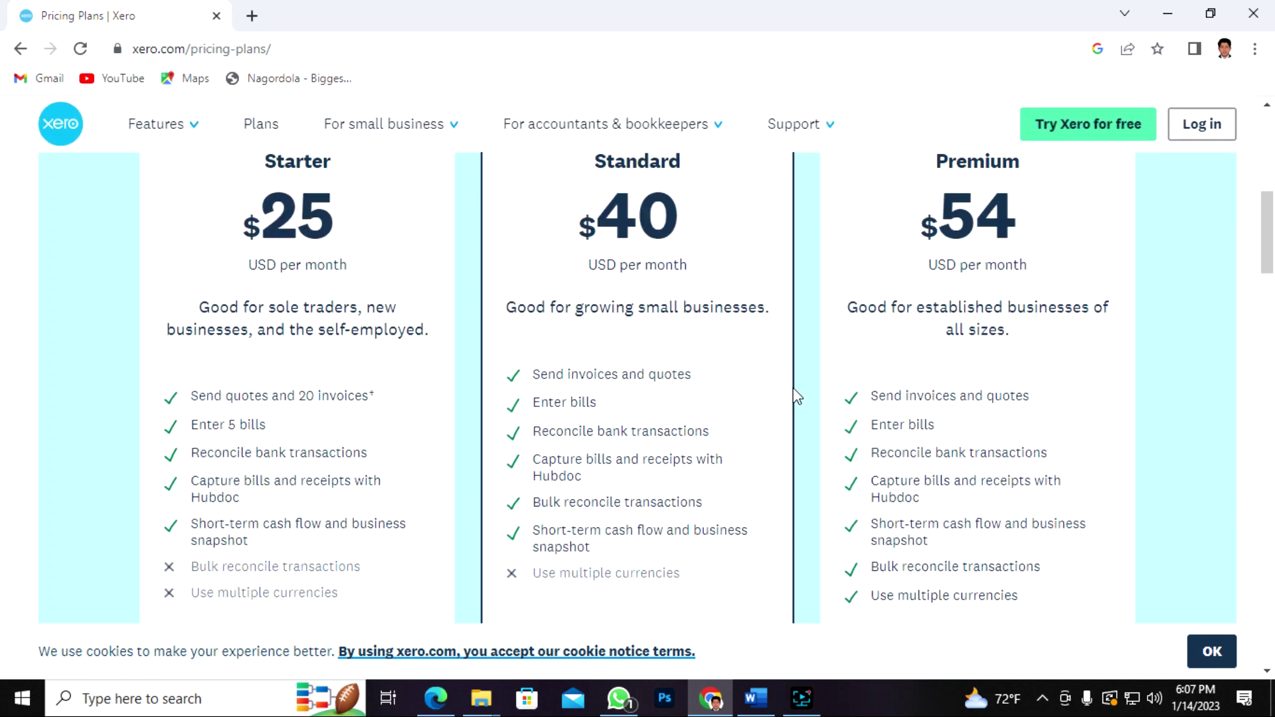
{"action": "scroll", "coordinate": [797, 397], "scroll_direction": "down", "scroll_amount": 4}
{"action": "key", "text": "Print"}
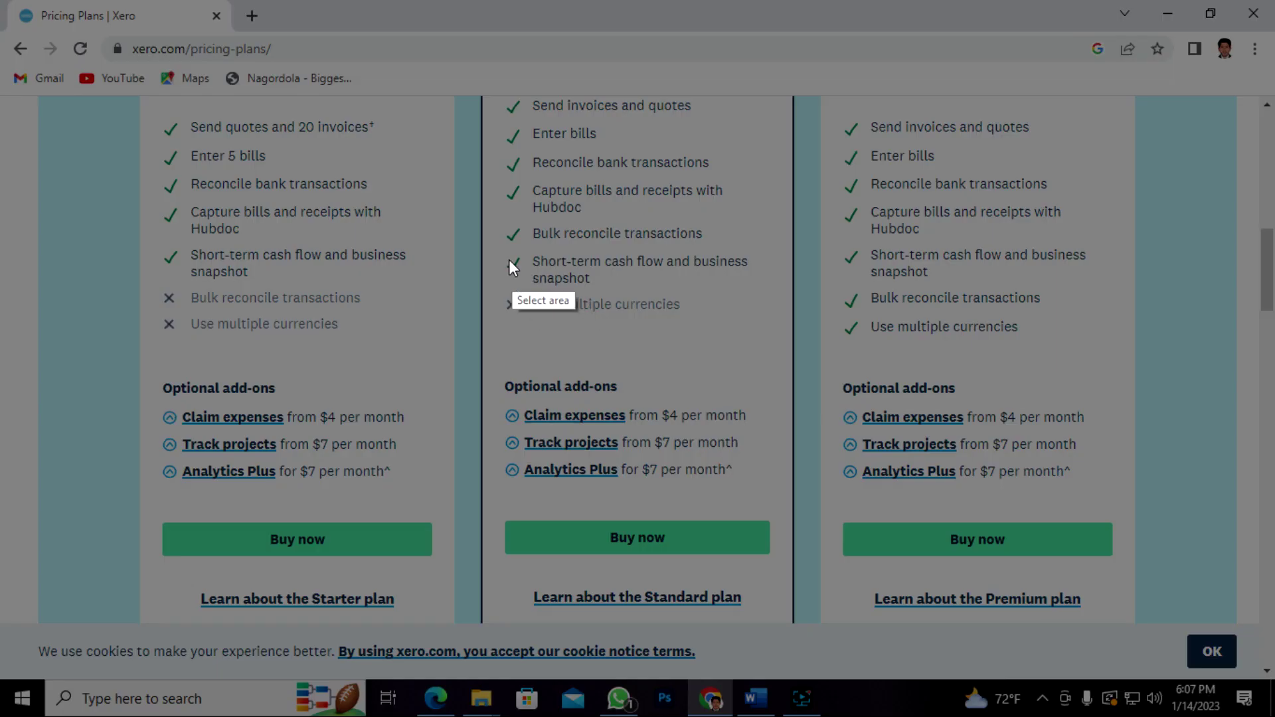
{"action": "left_click_drag", "start_coordinate": [465, 246], "coordinate": [746, 360]}
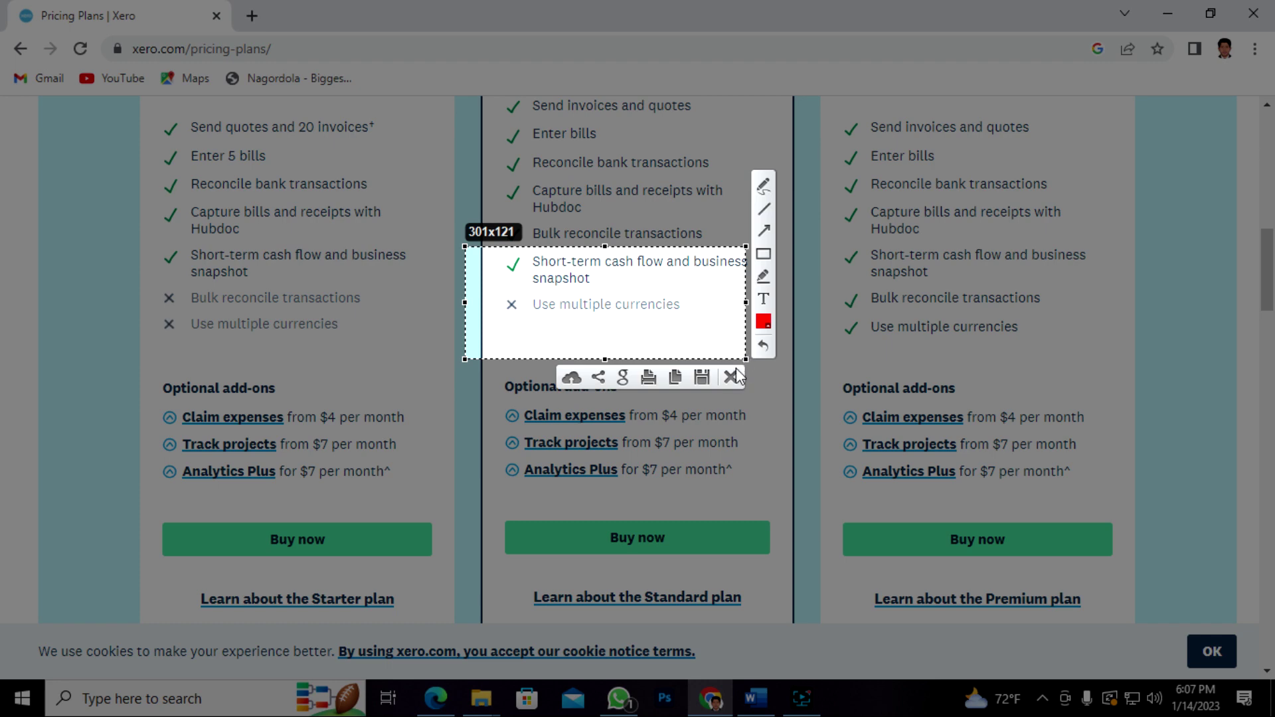
{"action": "left_click", "coordinate": [731, 378]}
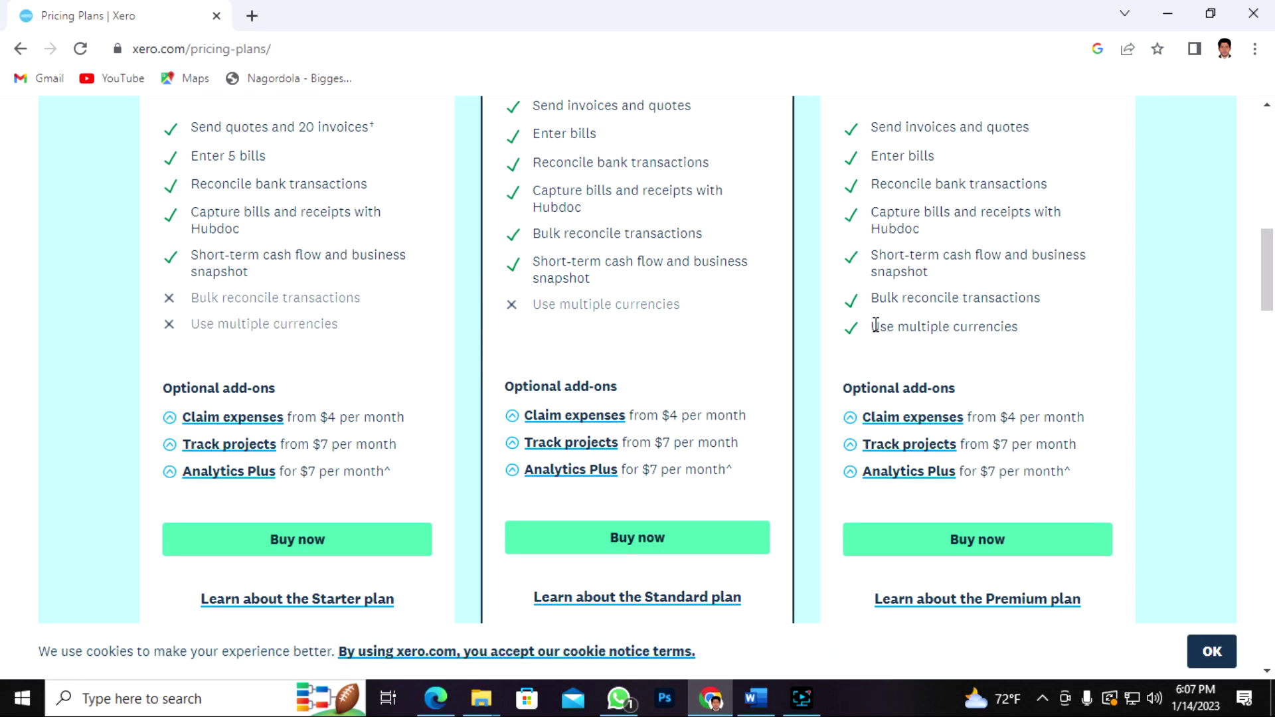
{"action": "left_click_drag", "start_coordinate": [871, 126], "coordinate": [1026, 364]}
{"action": "left_click", "coordinate": [1022, 361]}
{"action": "key", "text": "Print"}
{"action": "left_click_drag", "start_coordinate": [824, 297], "coordinate": [1100, 389]}
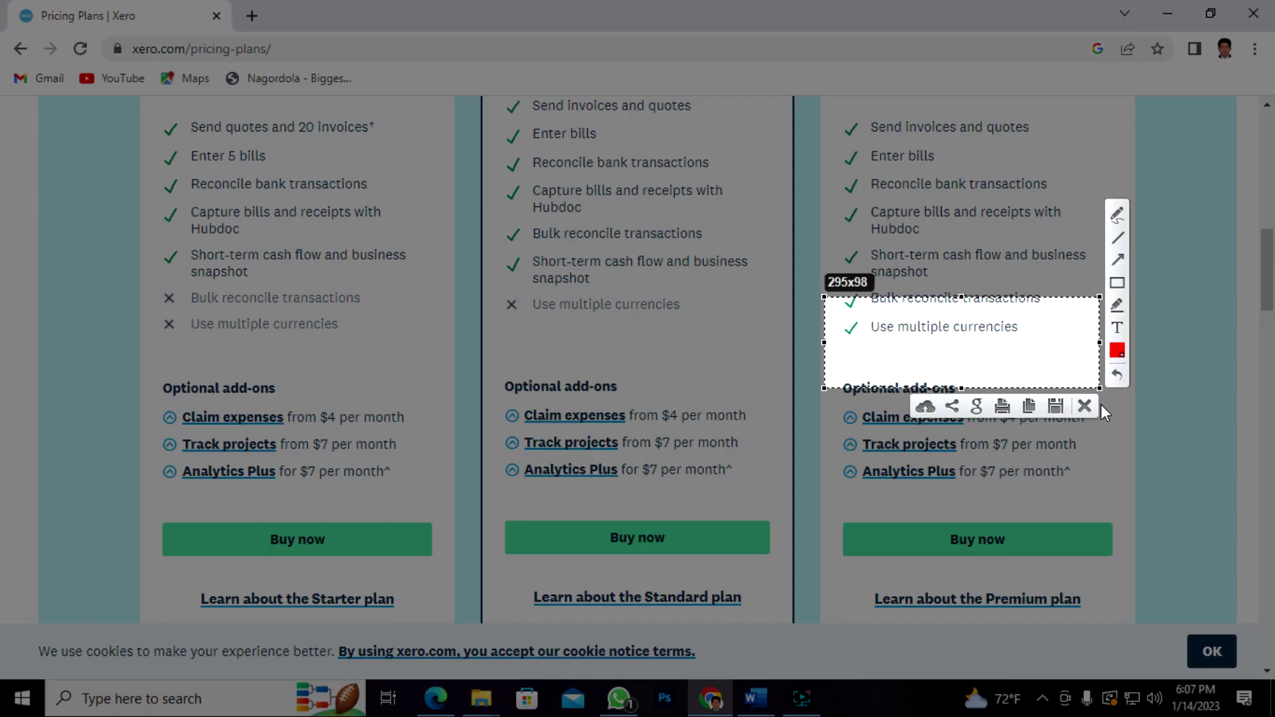
{"action": "left_click", "coordinate": [1085, 406]}
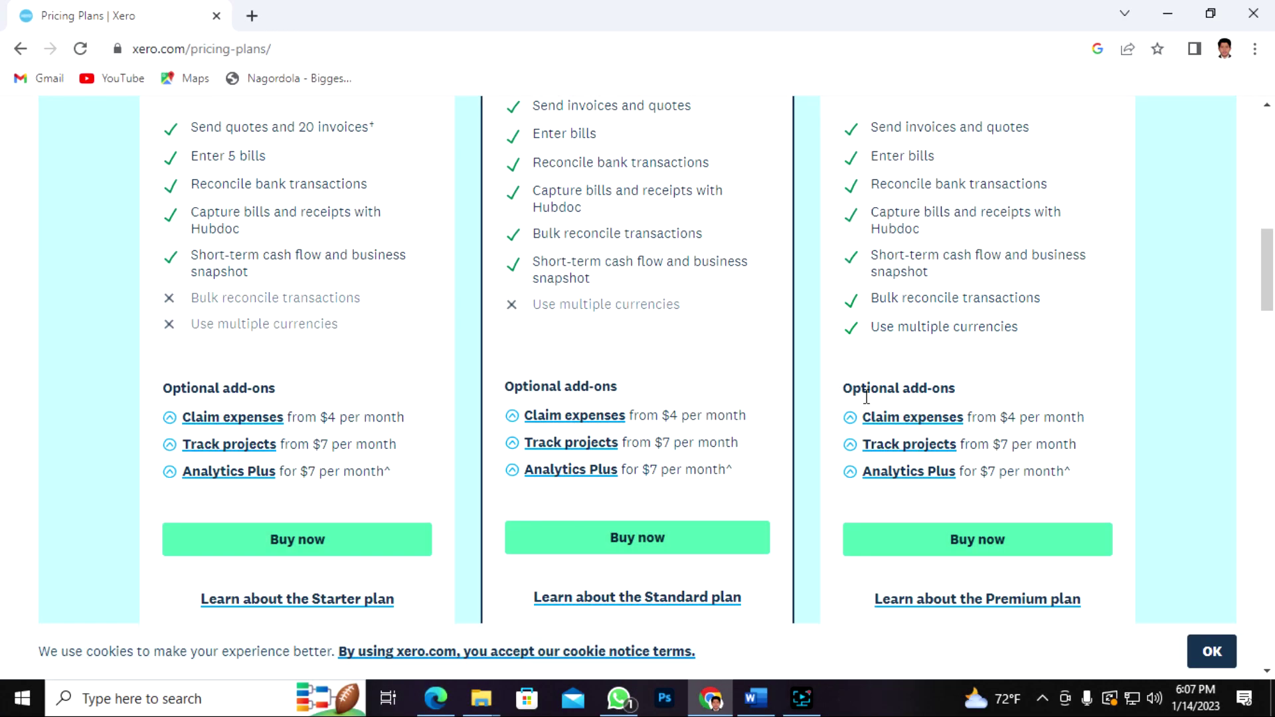
{"action": "scroll", "coordinate": [867, 397], "scroll_direction": "up", "scroll_amount": 2}
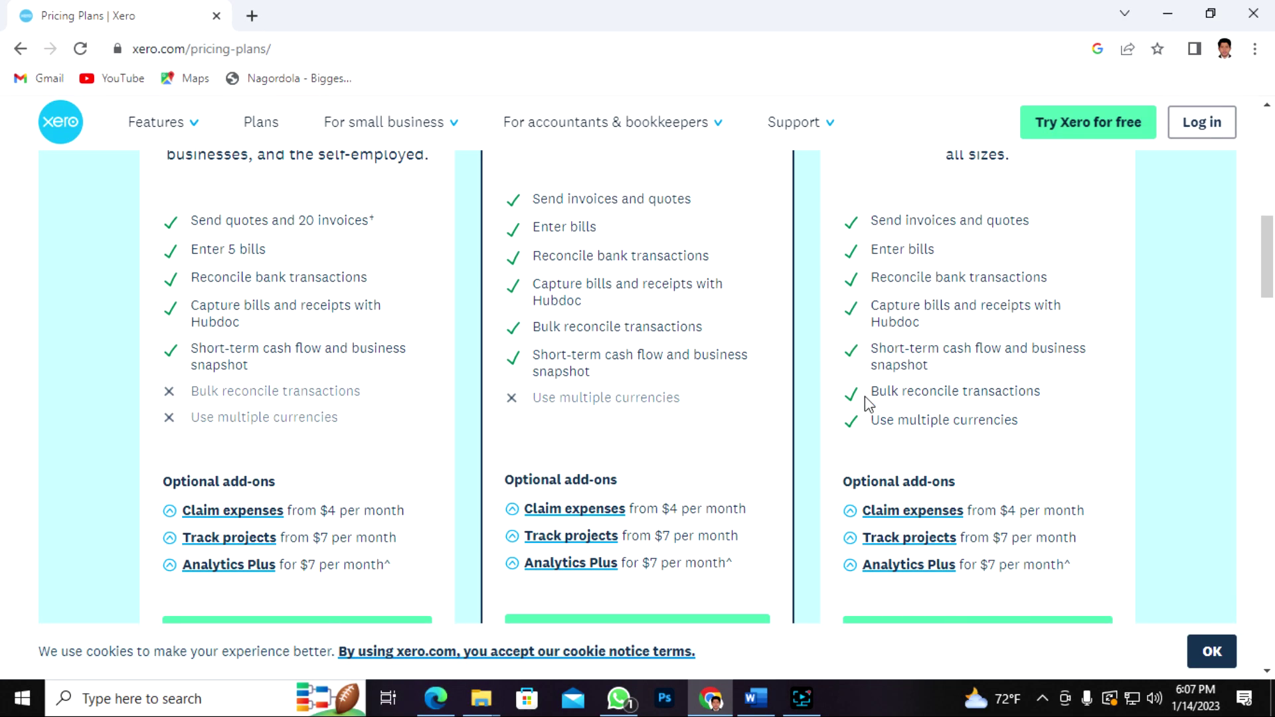
{"action": "scroll", "coordinate": [866, 399], "scroll_direction": "up", "scroll_amount": 3}
{"action": "scroll", "coordinate": [869, 403], "scroll_direction": "up", "scroll_amount": 2}
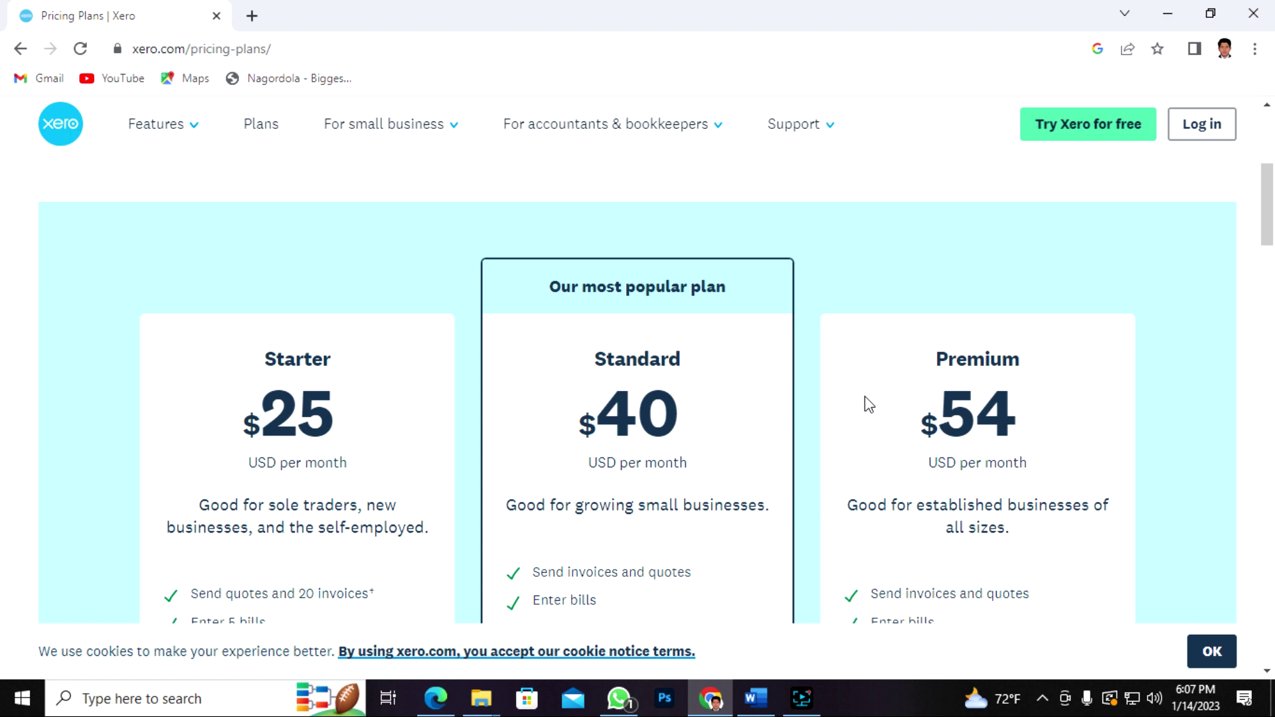
{"action": "scroll", "coordinate": [869, 404], "scroll_direction": "down", "scroll_amount": 7}
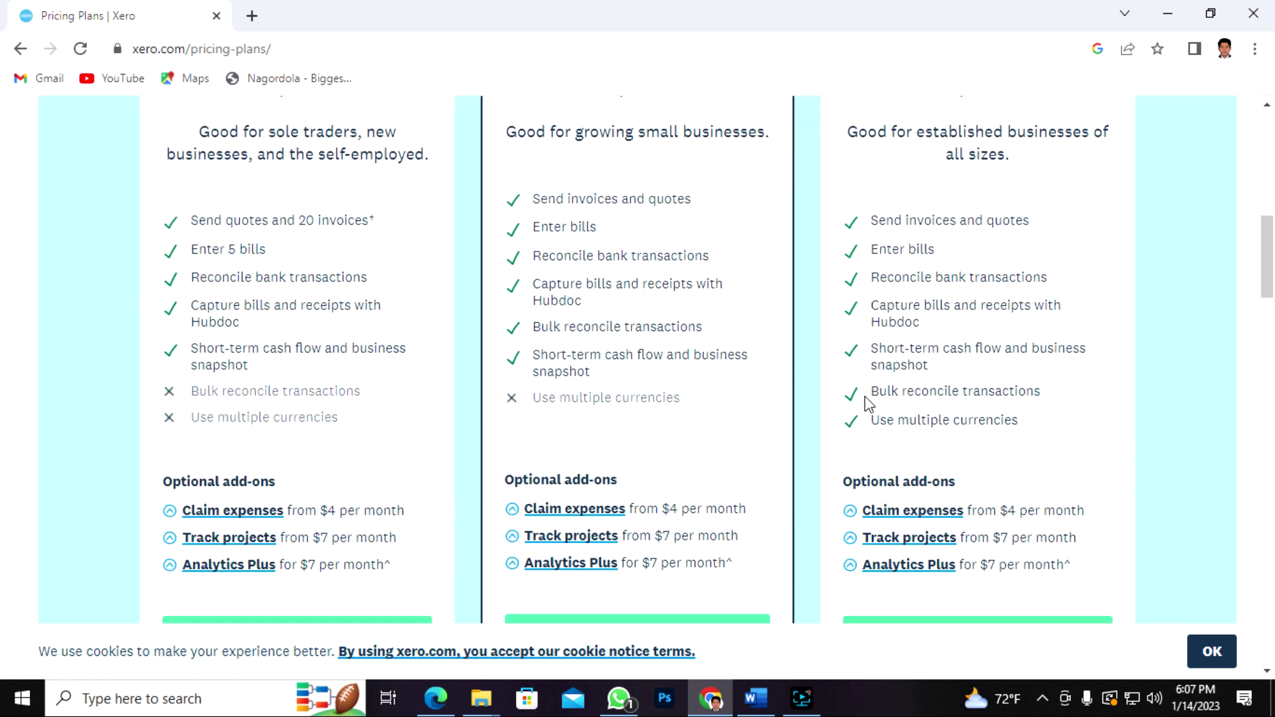
{"action": "scroll", "coordinate": [869, 404], "scroll_direction": "up", "scroll_amount": 7}
{"action": "scroll", "coordinate": [869, 404], "scroll_direction": "down", "scroll_amount": 6}
{"action": "scroll", "coordinate": [656, 406], "scroll_direction": "up", "scroll_amount": 2}
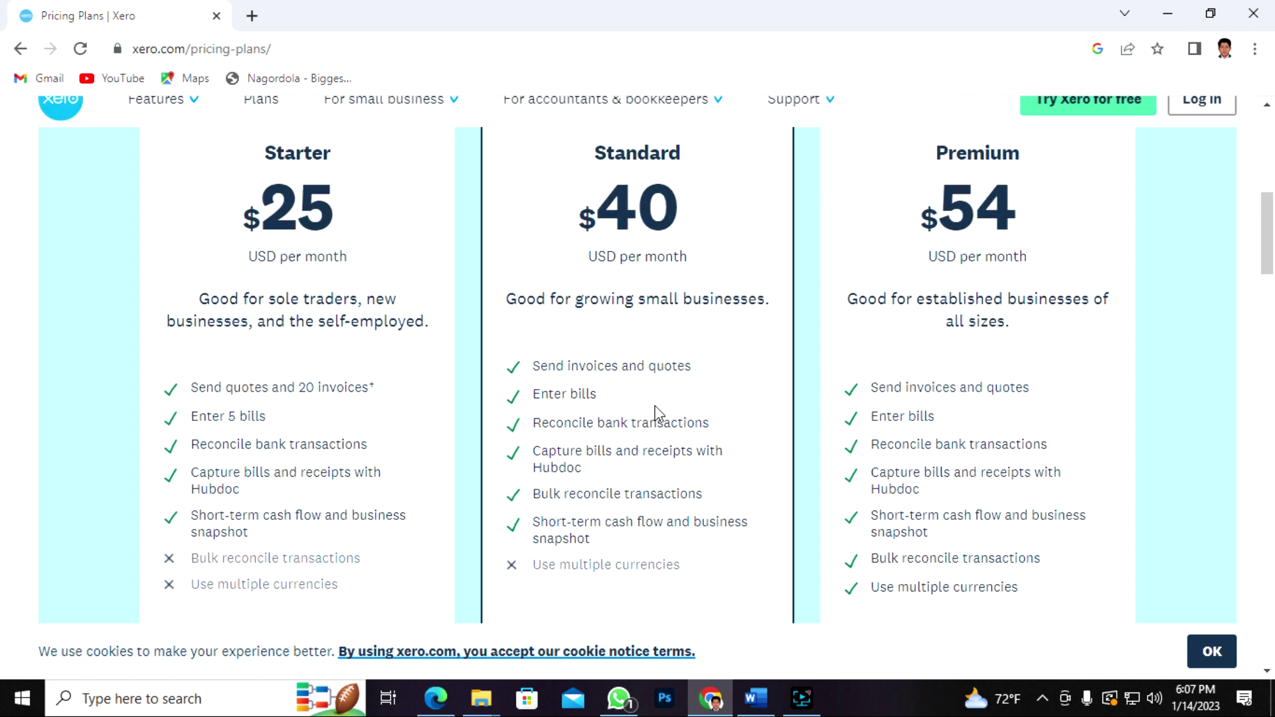
{"action": "scroll", "coordinate": [648, 301], "scroll_direction": "up", "scroll_amount": 2}
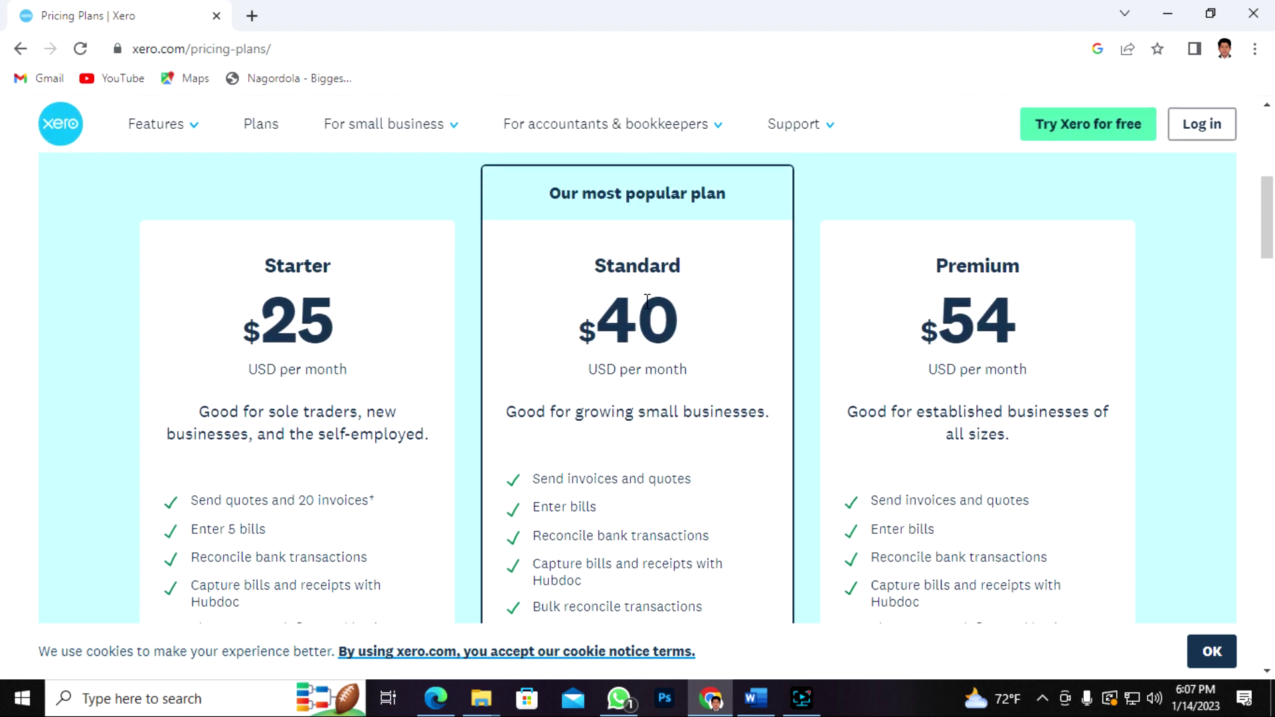
{"action": "scroll", "coordinate": [671, 503], "scroll_direction": "down", "scroll_amount": 4}
{"action": "scroll", "coordinate": [638, 455], "scroll_direction": "up", "scroll_amount": 1}
{"action": "scroll", "coordinate": [670, 427], "scroll_direction": "up", "scroll_amount": 4}
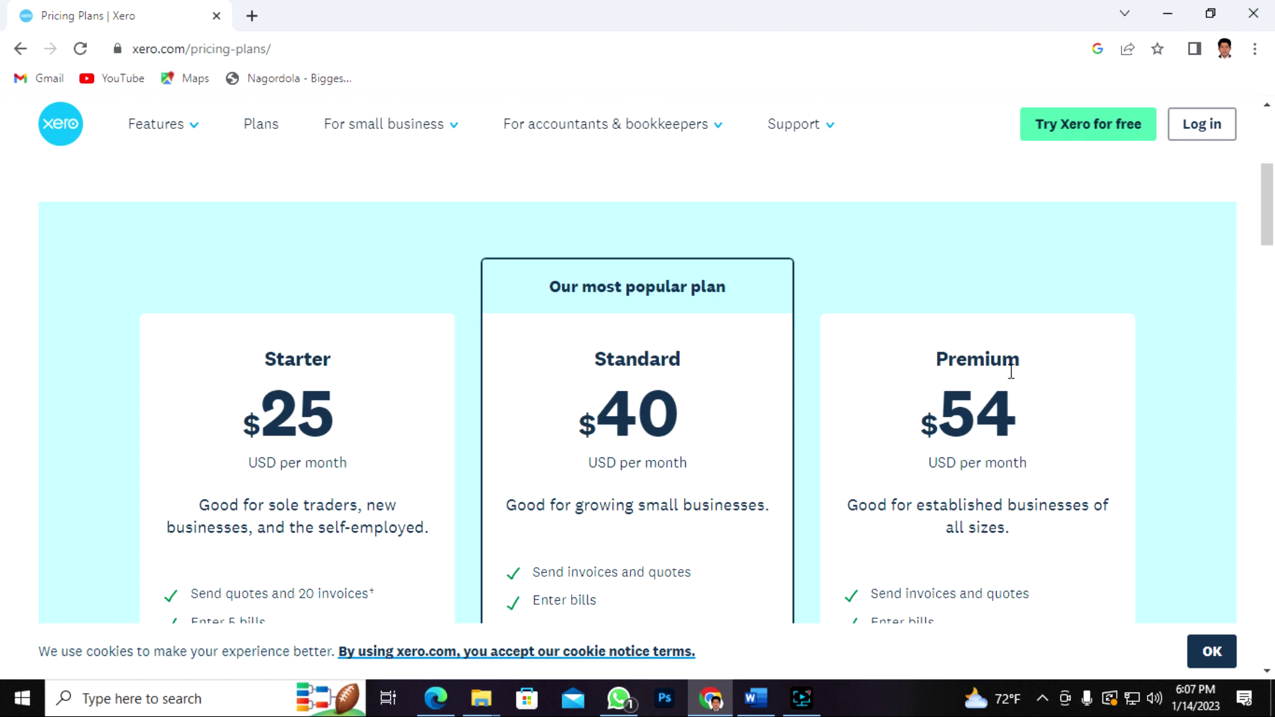
{"action": "scroll", "coordinate": [851, 401], "scroll_direction": "down", "scroll_amount": 2}
{"action": "scroll", "coordinate": [851, 398], "scroll_direction": "down", "scroll_amount": 5}
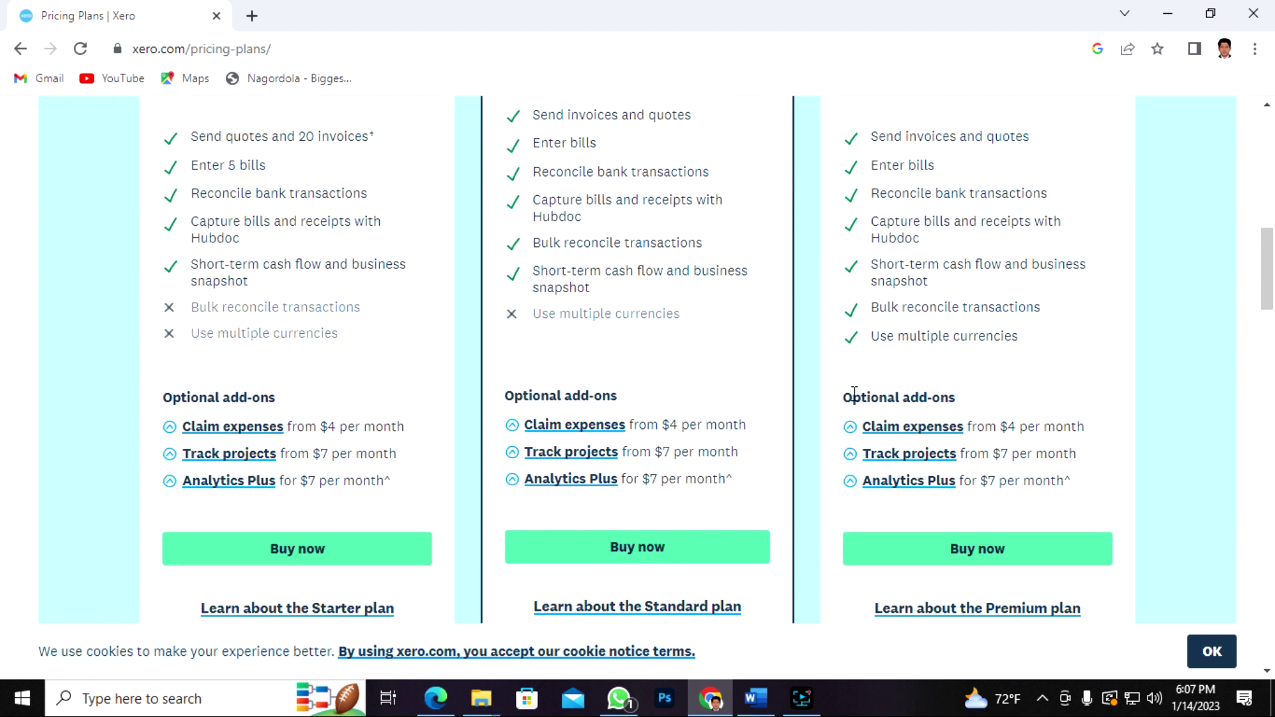
{"action": "scroll", "coordinate": [852, 398], "scroll_direction": "down", "scroll_amount": 4}
{"action": "scroll", "coordinate": [809, 444], "scroll_direction": "down", "scroll_amount": 2}
{"action": "scroll", "coordinate": [809, 444], "scroll_direction": "up", "scroll_amount": 5}
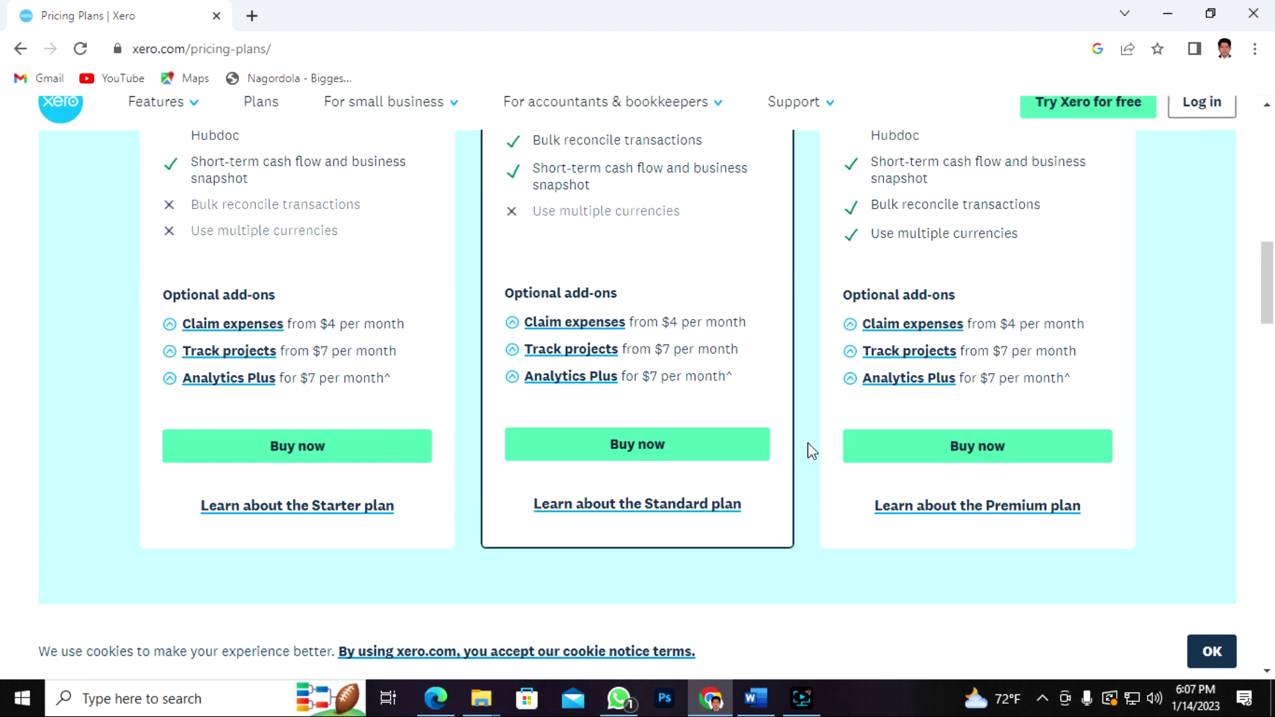
{"action": "scroll", "coordinate": [809, 444], "scroll_direction": "up", "scroll_amount": 6}
{"action": "scroll", "coordinate": [809, 444], "scroll_direction": "up", "scroll_amount": 5}
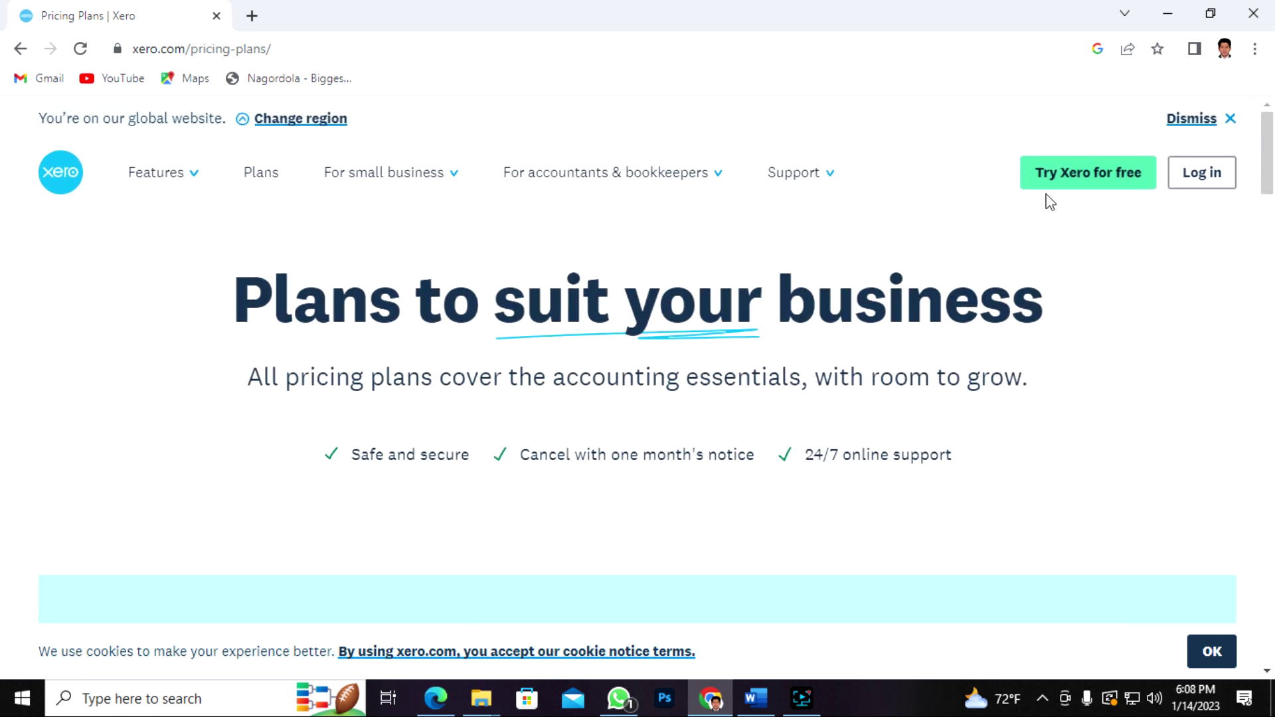
{"action": "key", "text": "Print"}
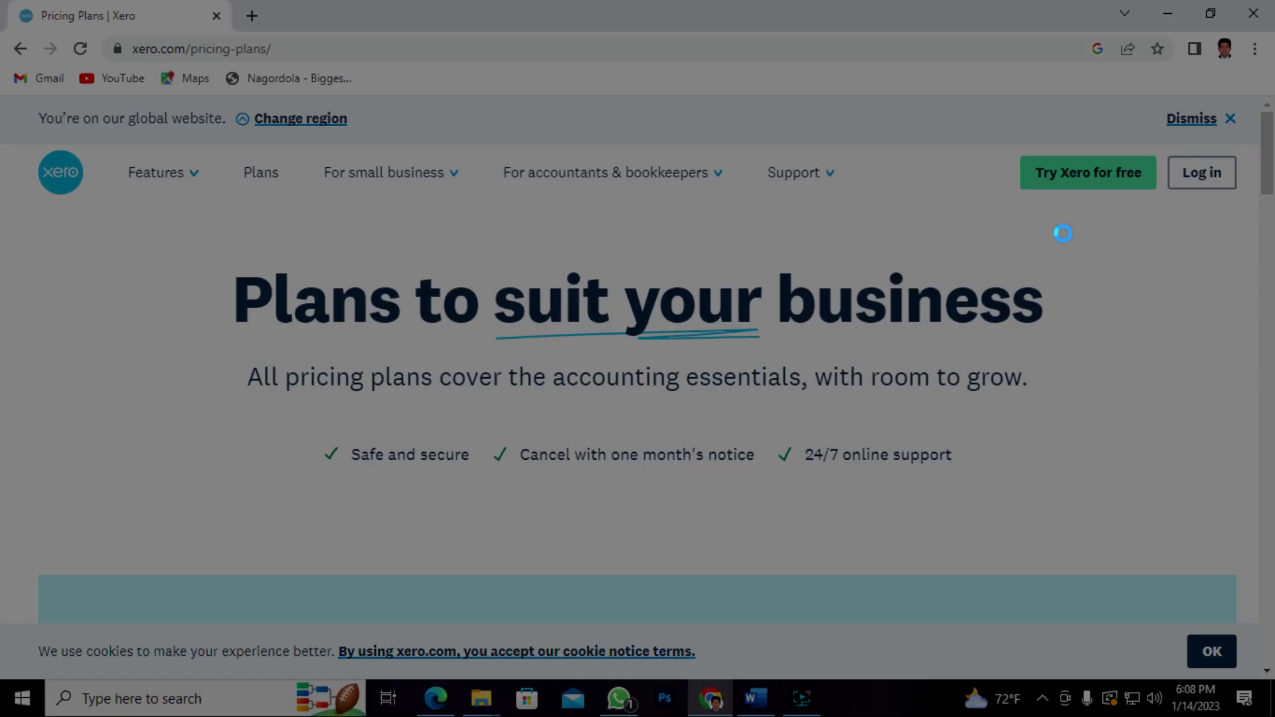
{"action": "left_click_drag", "start_coordinate": [952, 113], "coordinate": [1207, 321]}
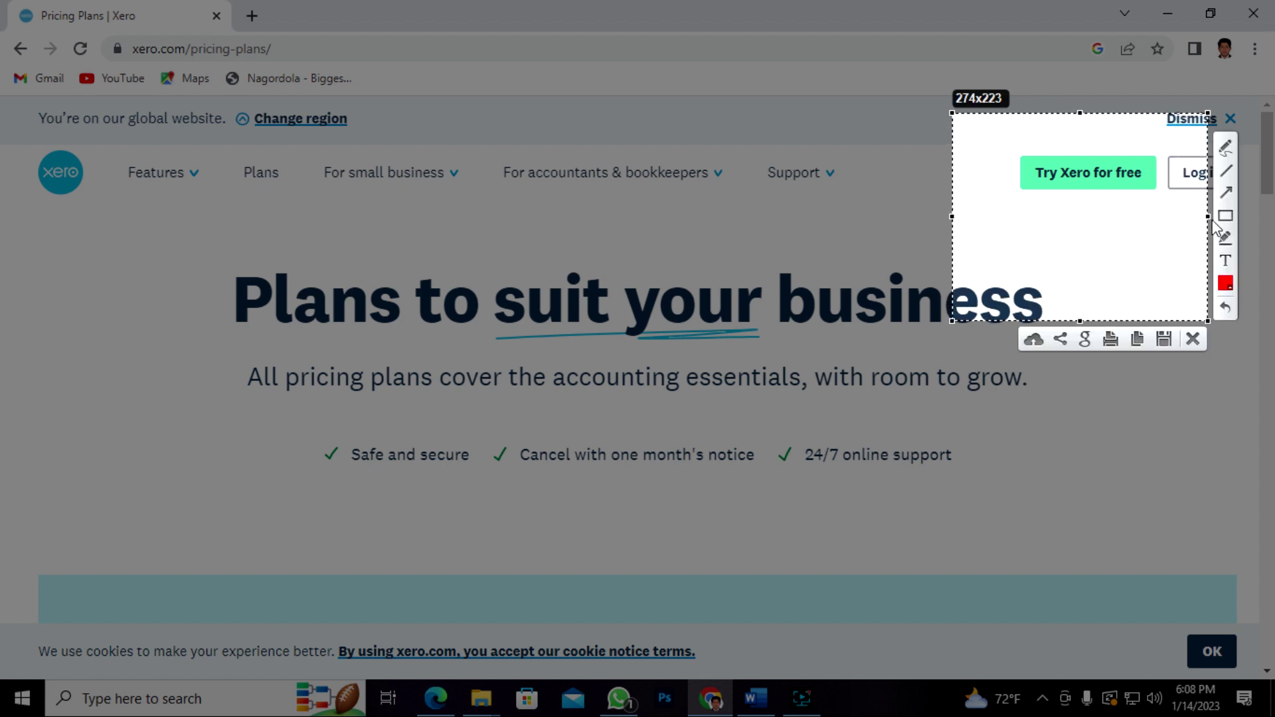
{"action": "left_click", "coordinate": [1222, 220]}
{"action": "left_click_drag", "start_coordinate": [989, 154], "coordinate": [1017, 173]}
{"action": "left_click_drag", "start_coordinate": [1068, 213], "coordinate": [1153, 258]}
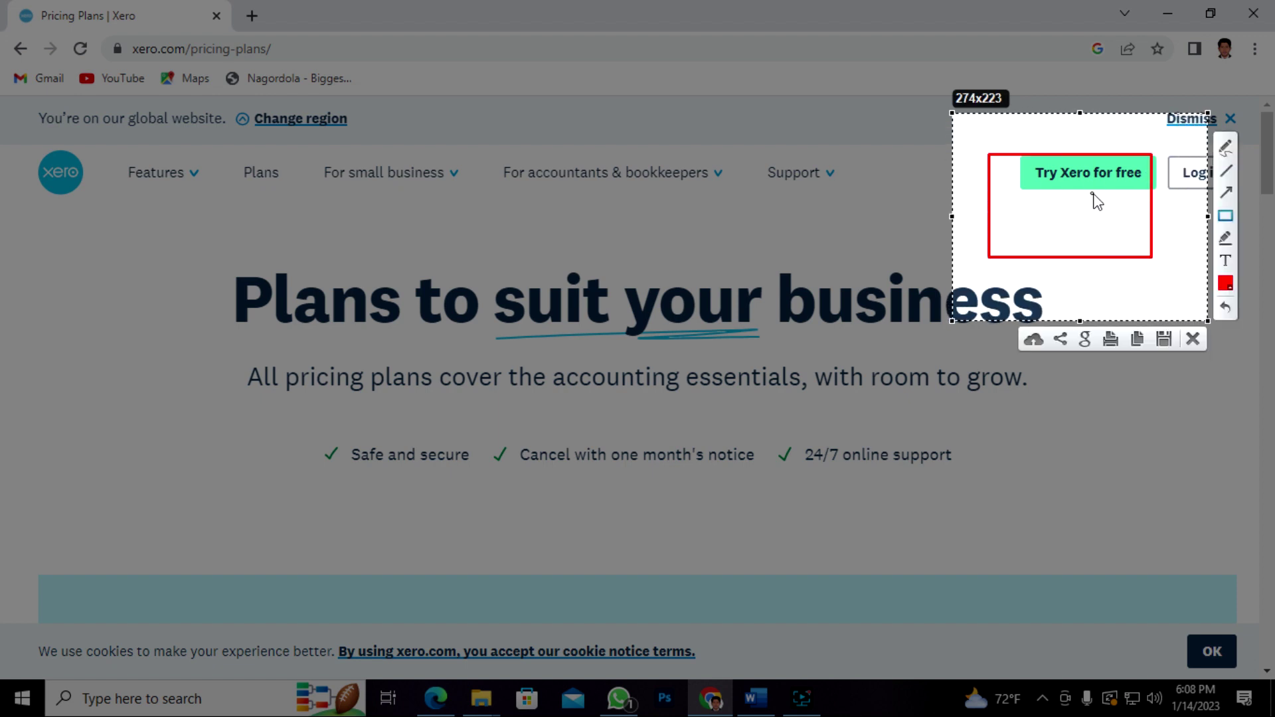
{"action": "left_click", "coordinate": [1193, 340]}
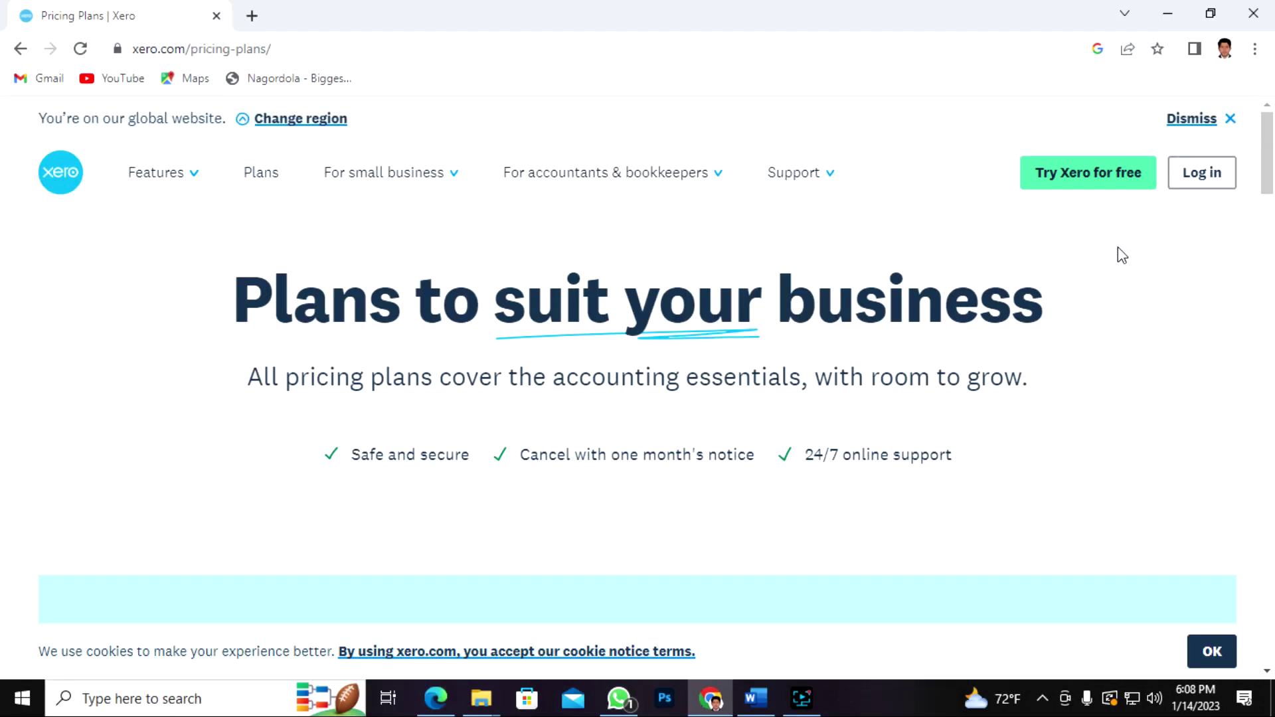
Open Xero's 'Start a 30-day free trial' form and put the cursor in First name
{"action": "left_click", "coordinate": [1082, 172]}
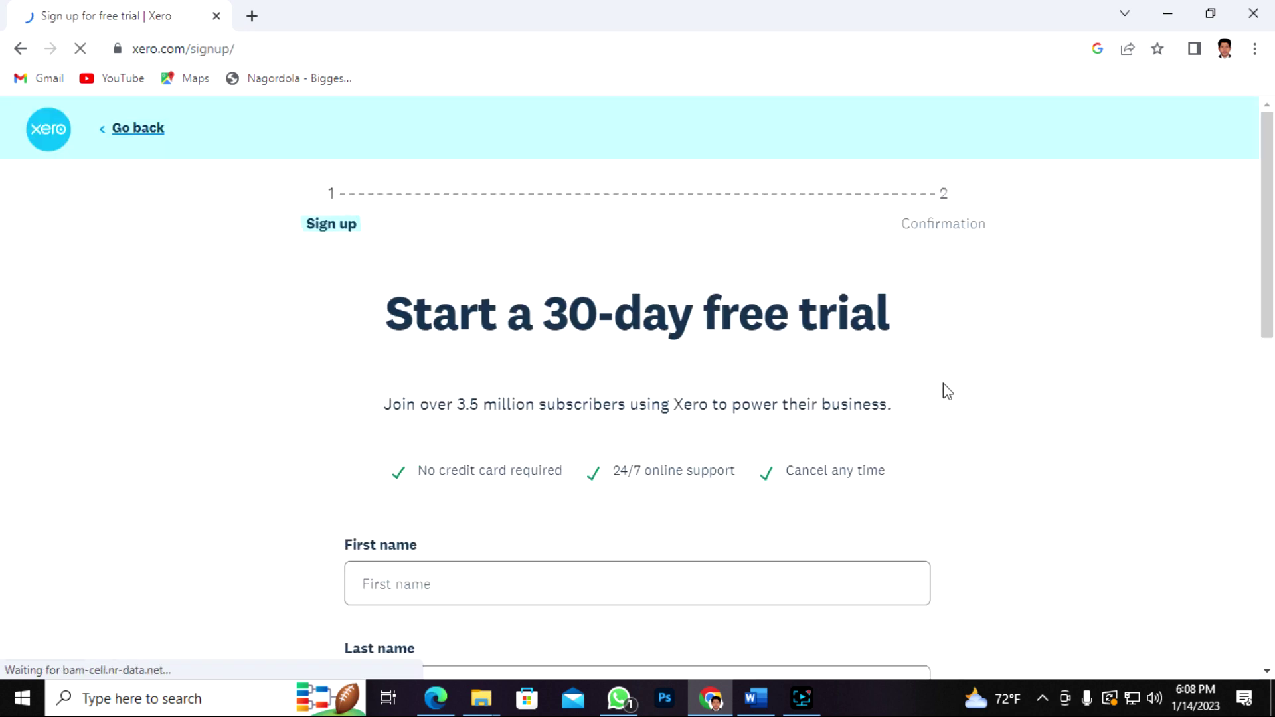
{"action": "scroll", "coordinate": [943, 389], "scroll_direction": "down", "scroll_amount": 1}
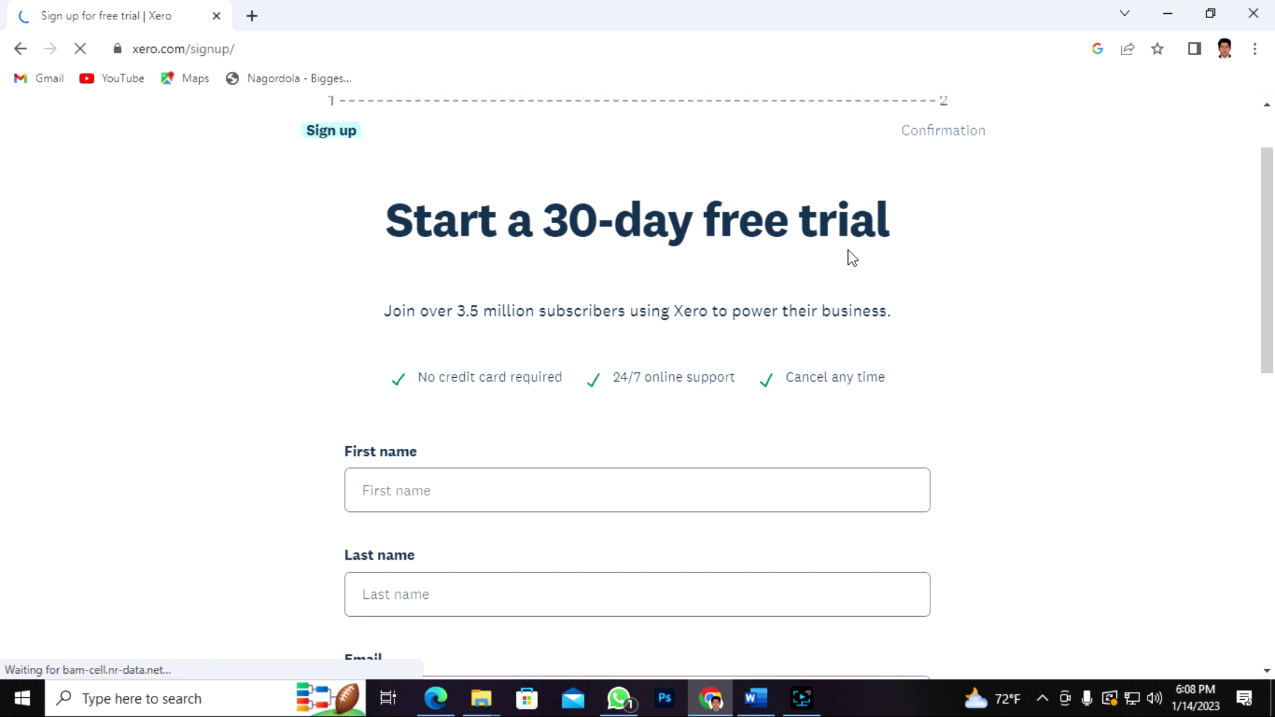
{"action": "scroll", "coordinate": [817, 259], "scroll_direction": "down", "scroll_amount": 4}
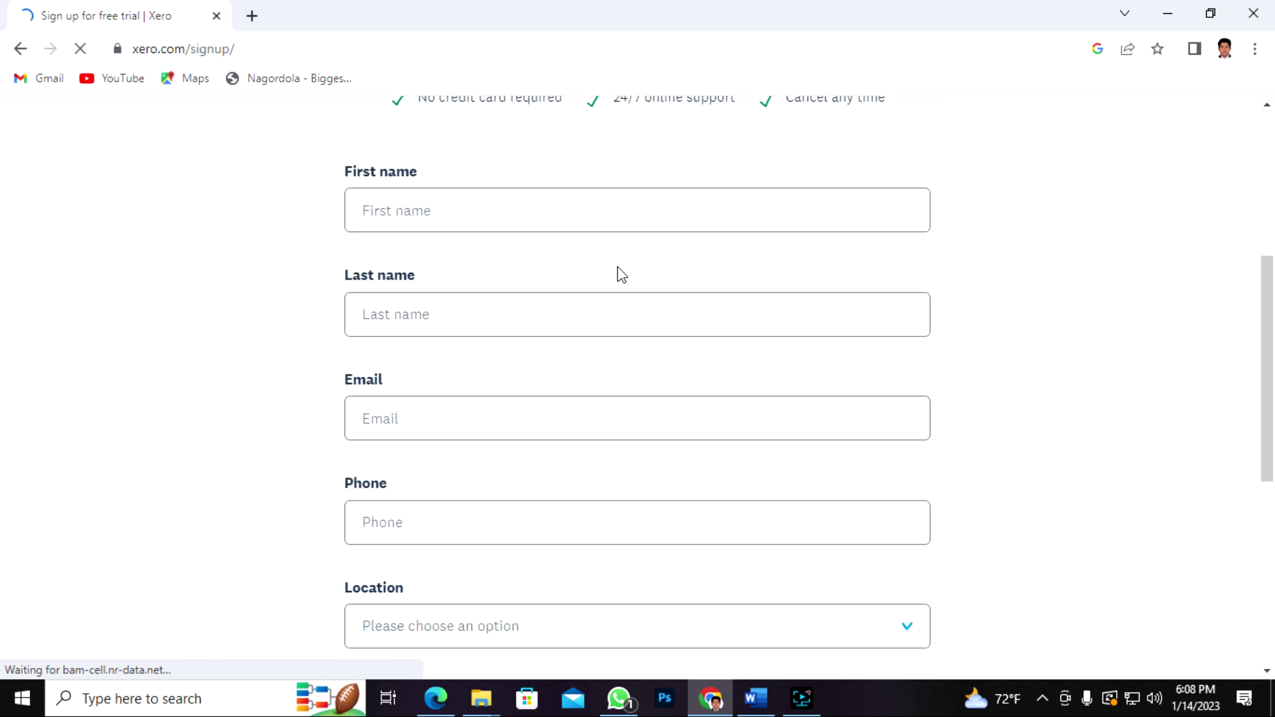
{"action": "left_click", "coordinate": [584, 210]}
{"action": "scroll", "coordinate": [970, 379], "scroll_direction": "up", "scroll_amount": 1}
{"action": "scroll", "coordinate": [997, 377], "scroll_direction": "down", "scroll_amount": 2}
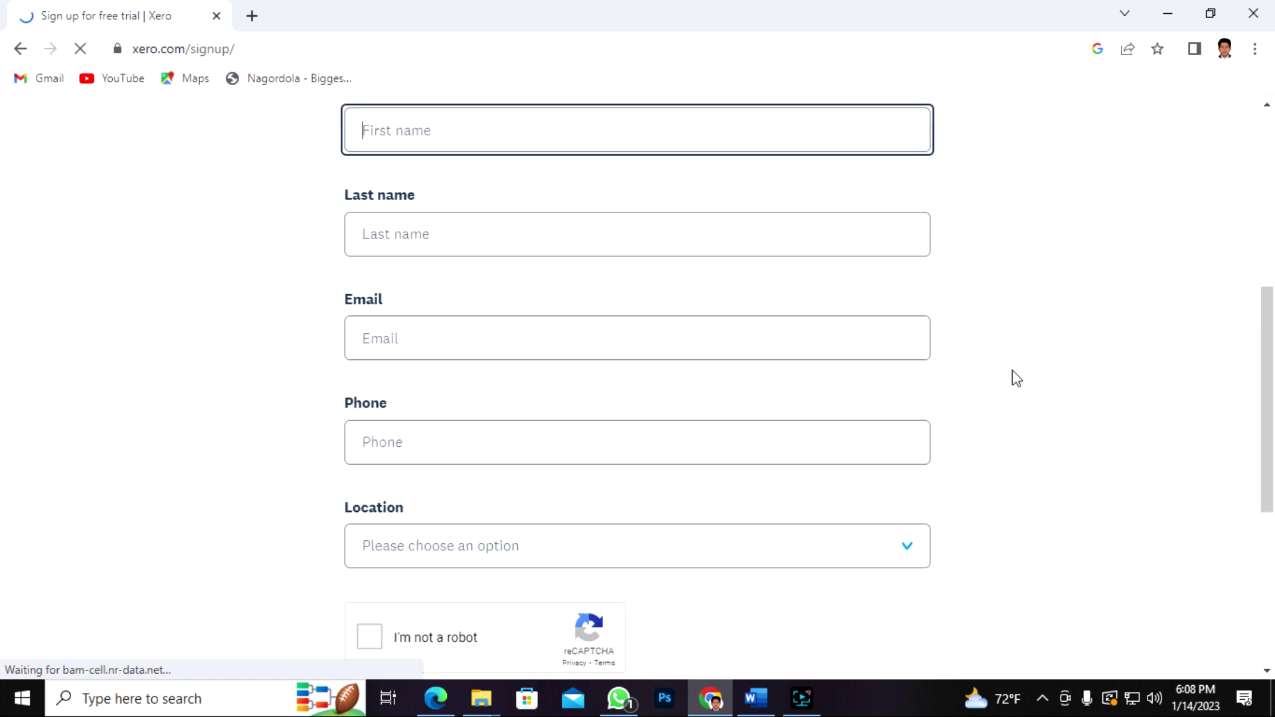
{"action": "scroll", "coordinate": [1012, 376], "scroll_direction": "up", "scroll_amount": 2}
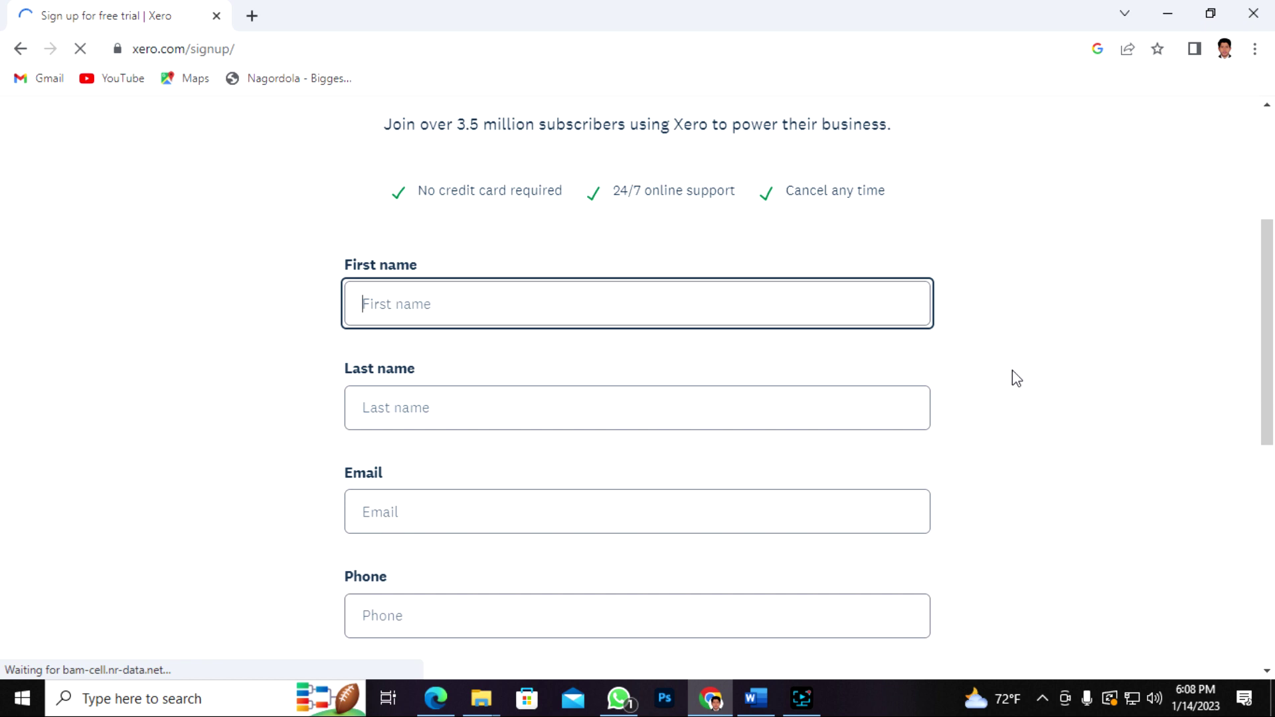
Fill in the user's first name, last name and e-mail address on the trial form
{"action": "left_click", "coordinate": [598, 418]}
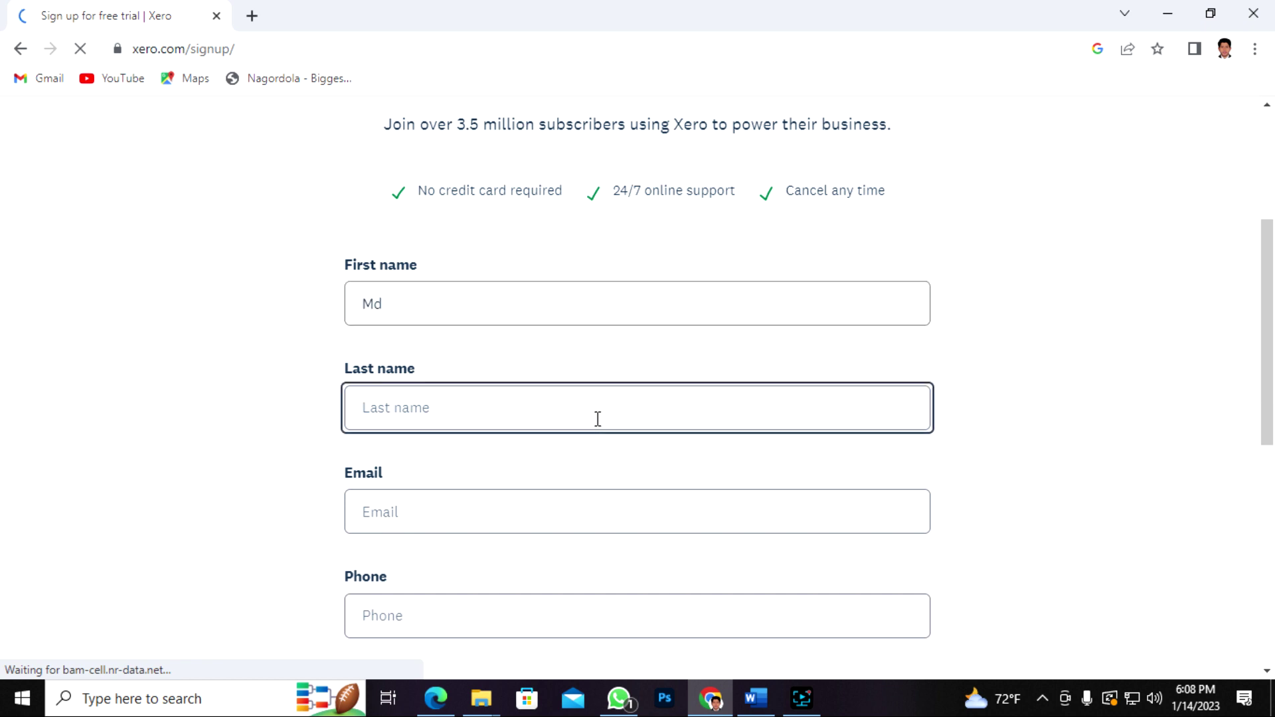
{"action": "left_click", "coordinate": [501, 503]}
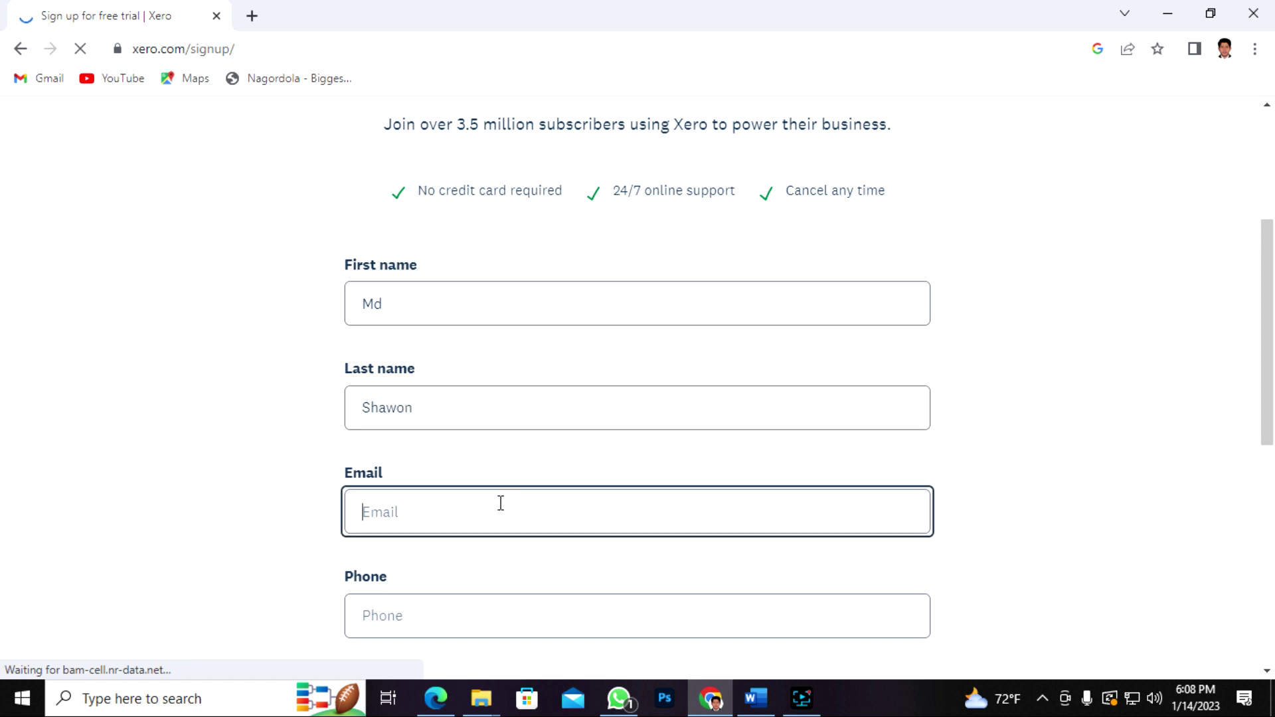
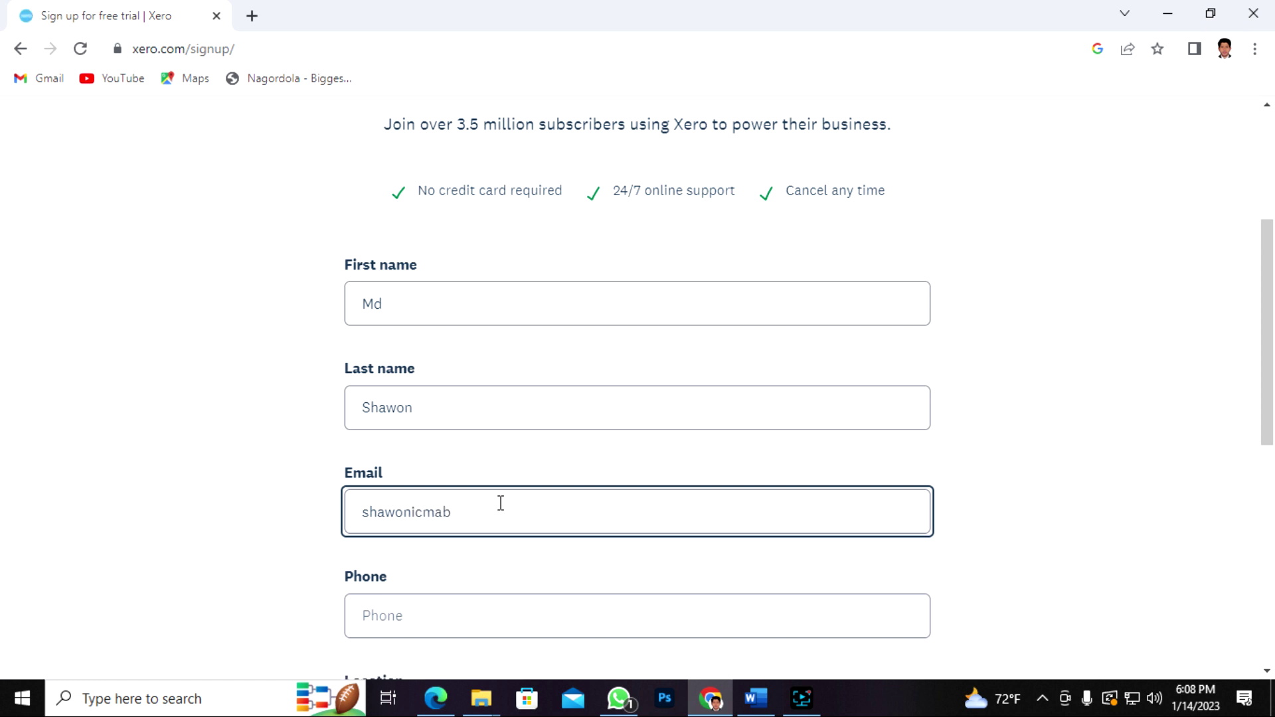
Open and dismiss the Location country list without choosing, then minimize Chrome to the desktop
{"action": "scroll", "coordinate": [501, 503], "scroll_direction": "down", "scroll_amount": 3}
{"action": "left_click", "coordinate": [467, 423]}
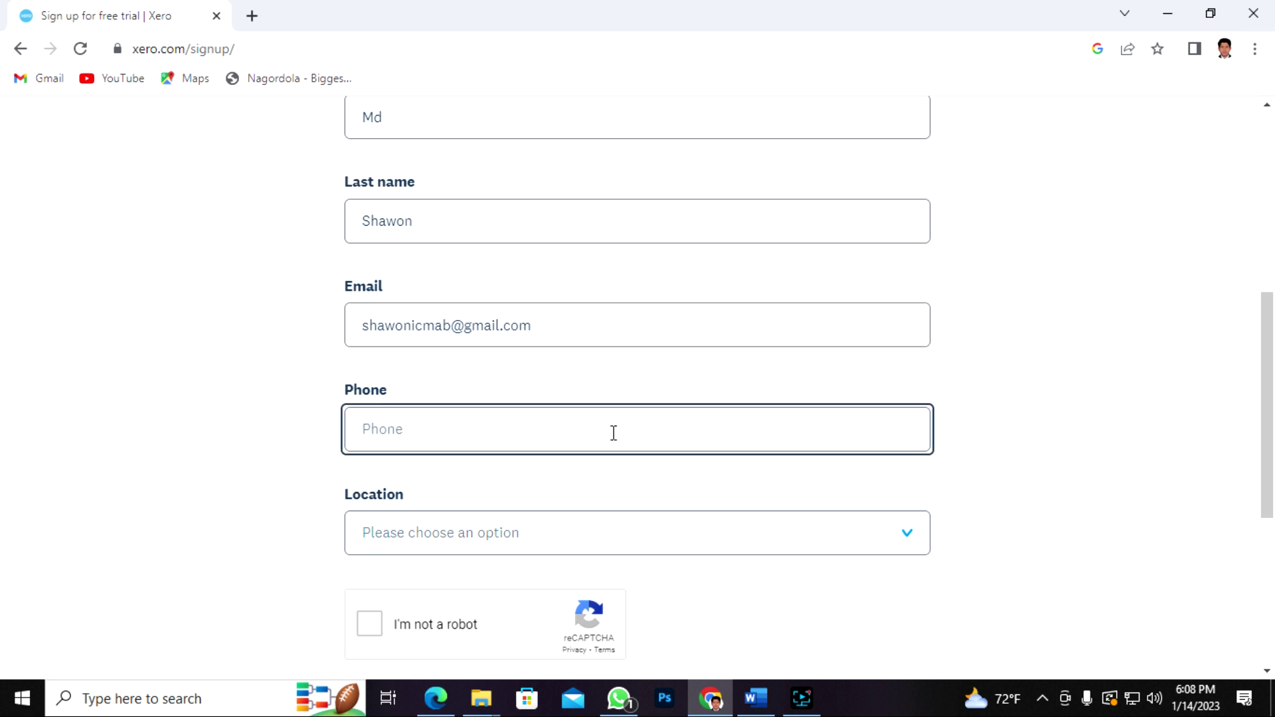
{"action": "scroll", "coordinate": [614, 432], "scroll_direction": "down", "scroll_amount": 2}
{"action": "left_click", "coordinate": [704, 457]}
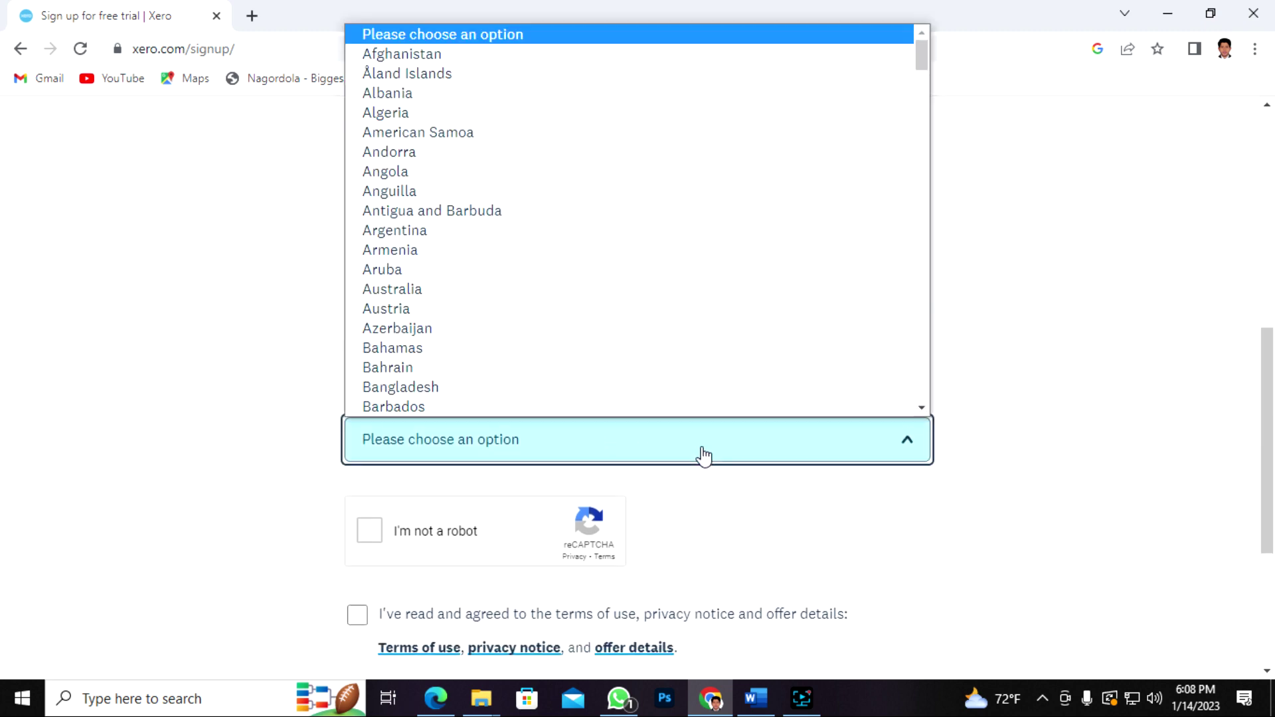
{"action": "left_click", "coordinate": [1030, 426]}
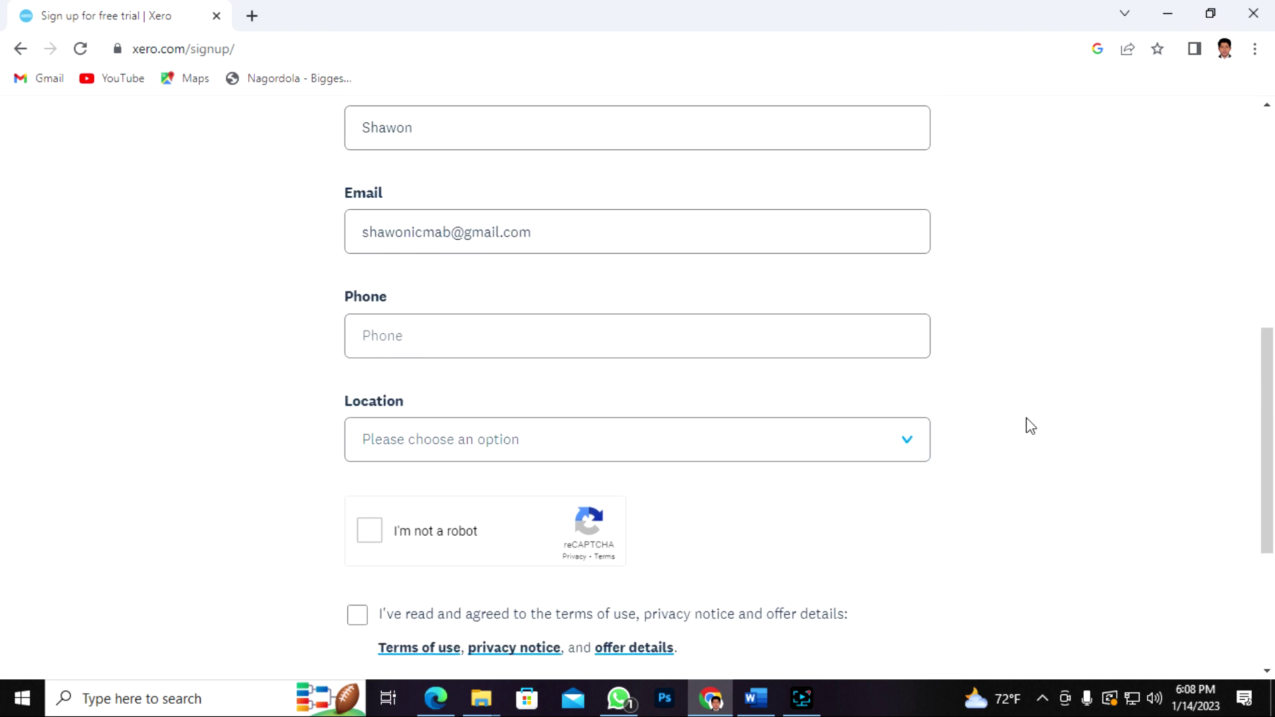
{"action": "left_click", "coordinate": [1167, 14]}
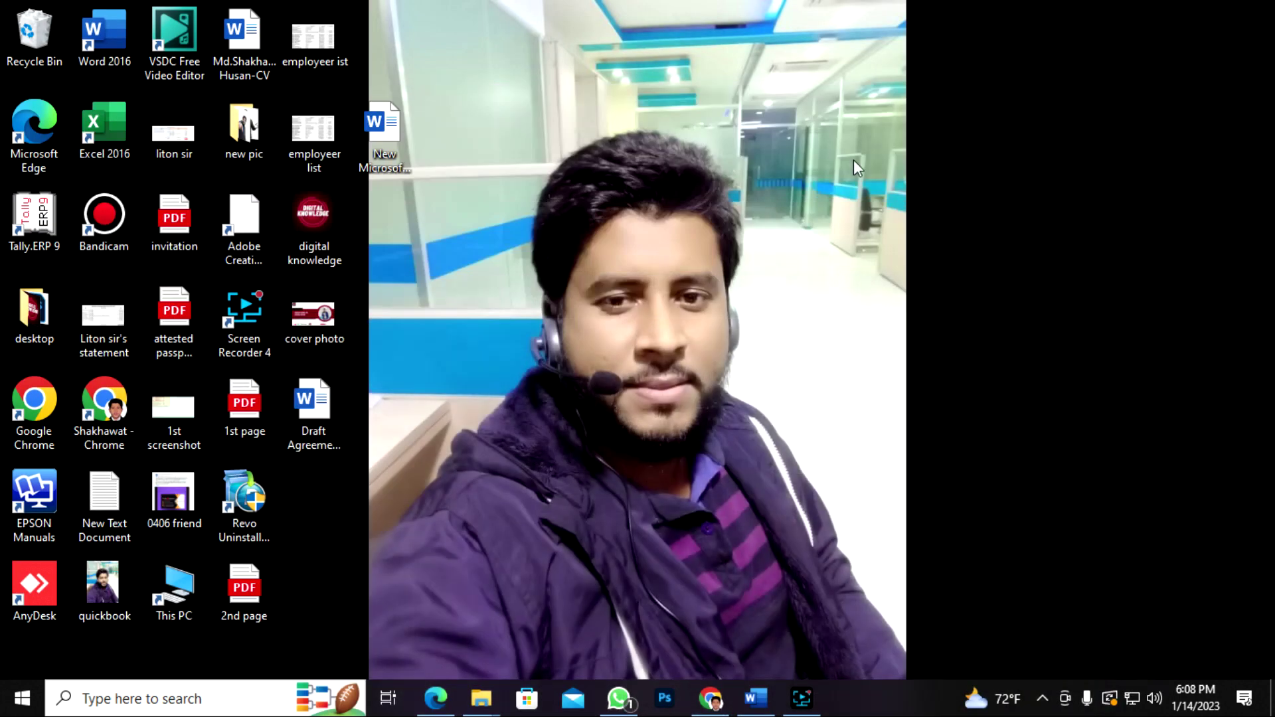
{"action": "right_click", "coordinate": [854, 160]}
Refresh the desktop, review the Ideal consultancy PTE LTD brief's Singapore address in Word, then minimize it
{"action": "left_click", "coordinate": [904, 215]}
{"action": "left_click", "coordinate": [755, 697]}
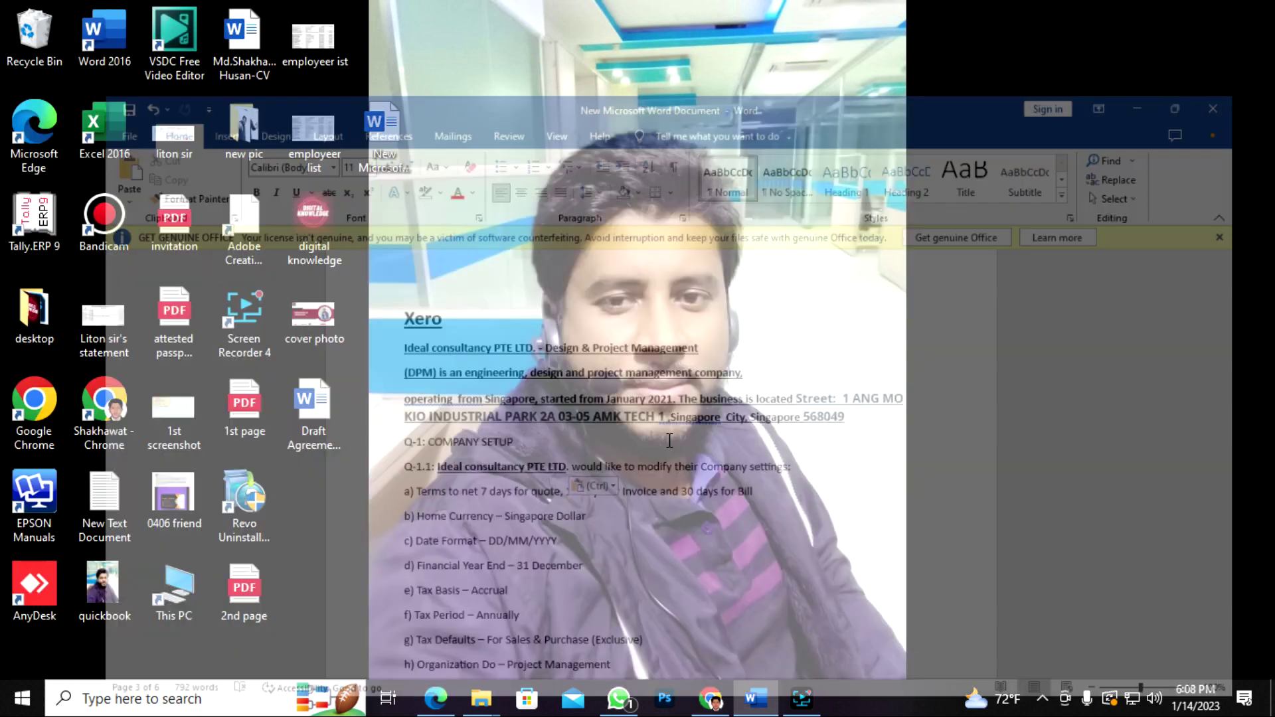
{"action": "scroll", "coordinate": [703, 495], "scroll_direction": "down", "scroll_amount": 1}
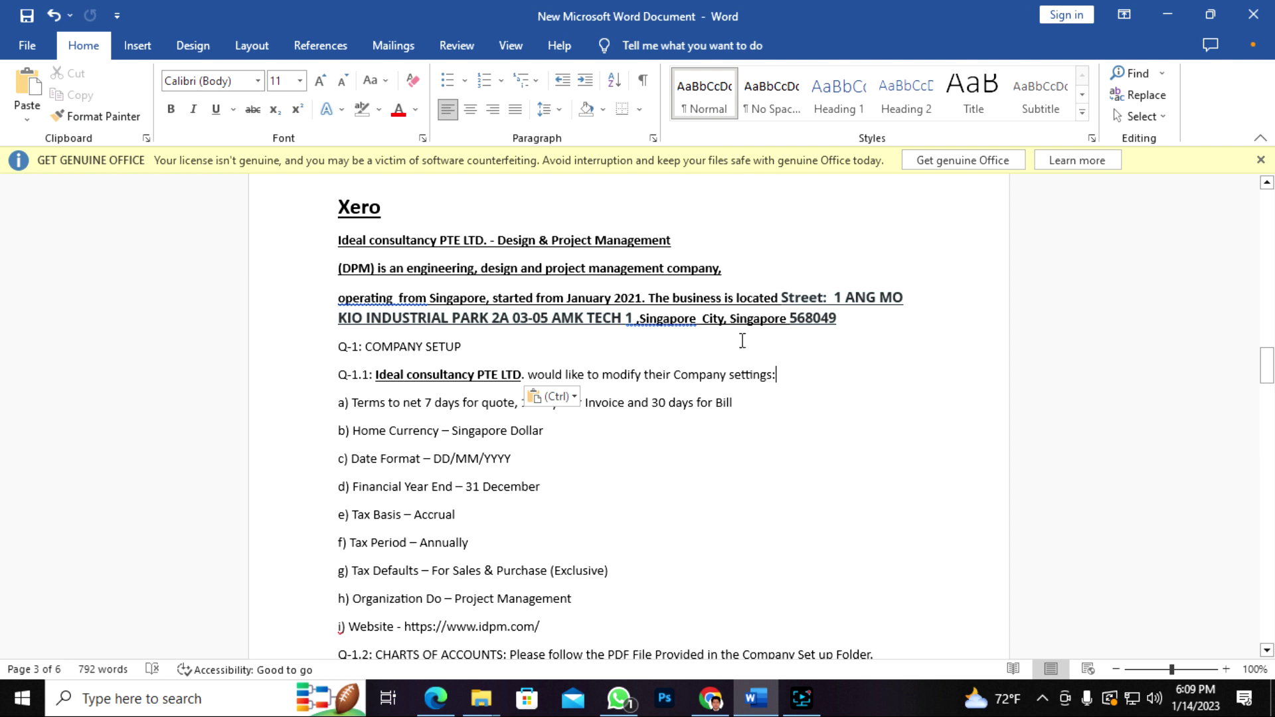
{"action": "left_click_drag", "start_coordinate": [641, 322], "coordinate": [699, 323]}
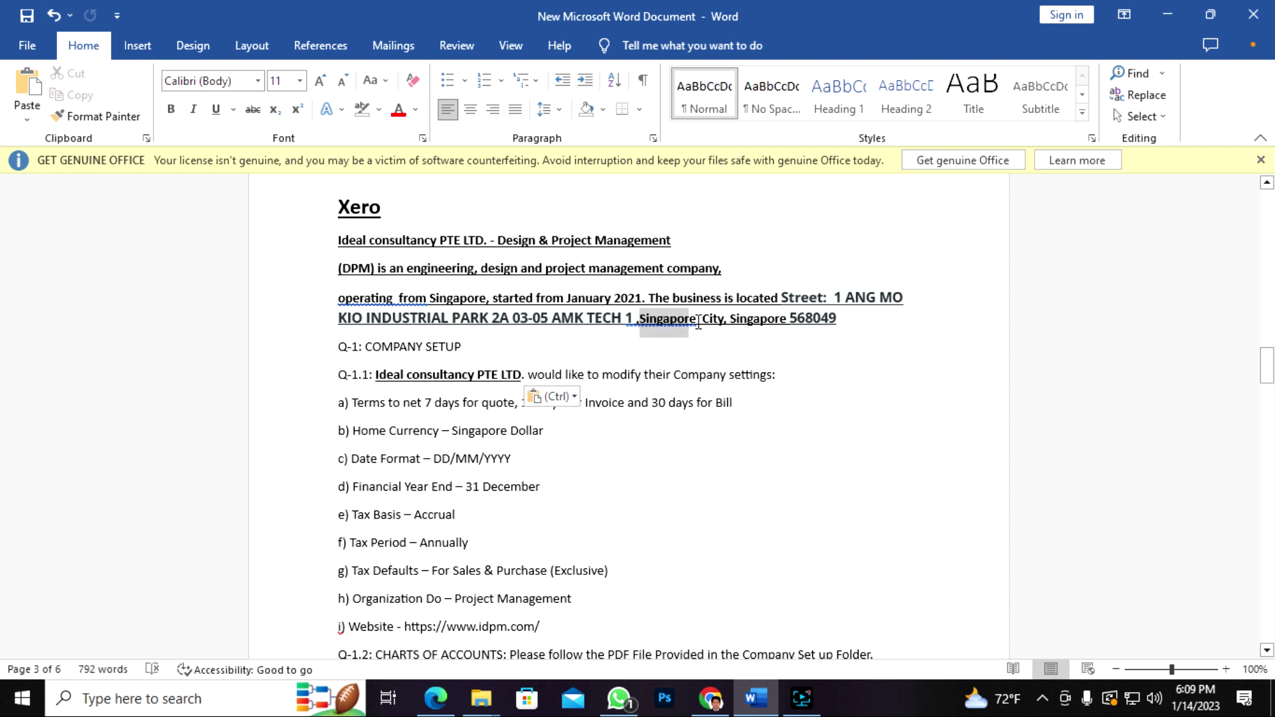
{"action": "left_click", "coordinate": [708, 372]}
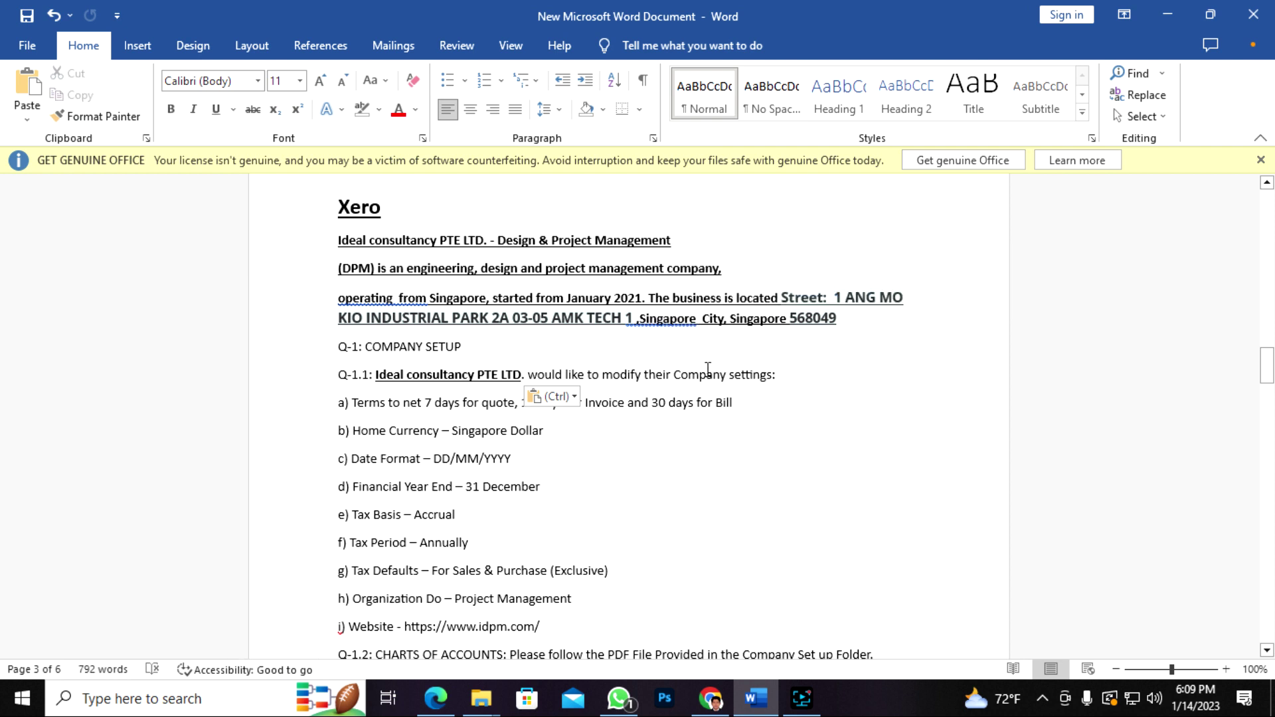
{"action": "left_click", "coordinate": [641, 321]}
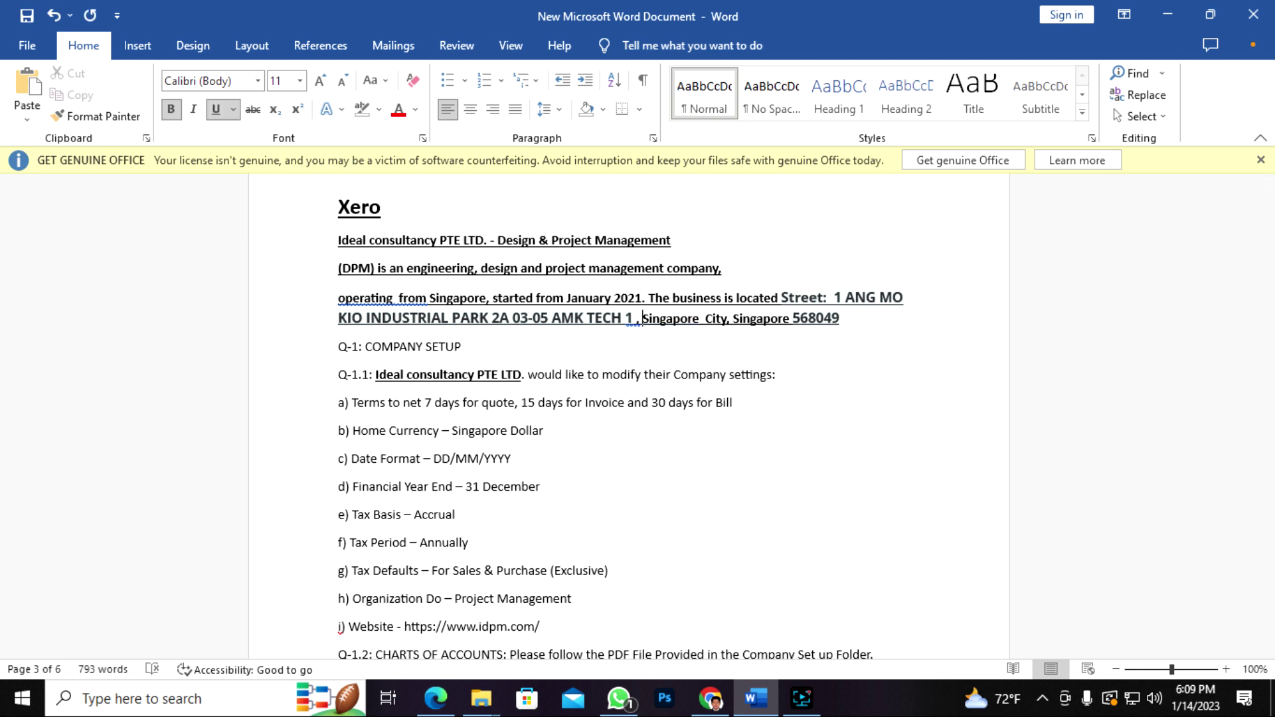
{"action": "left_click", "coordinate": [667, 417]}
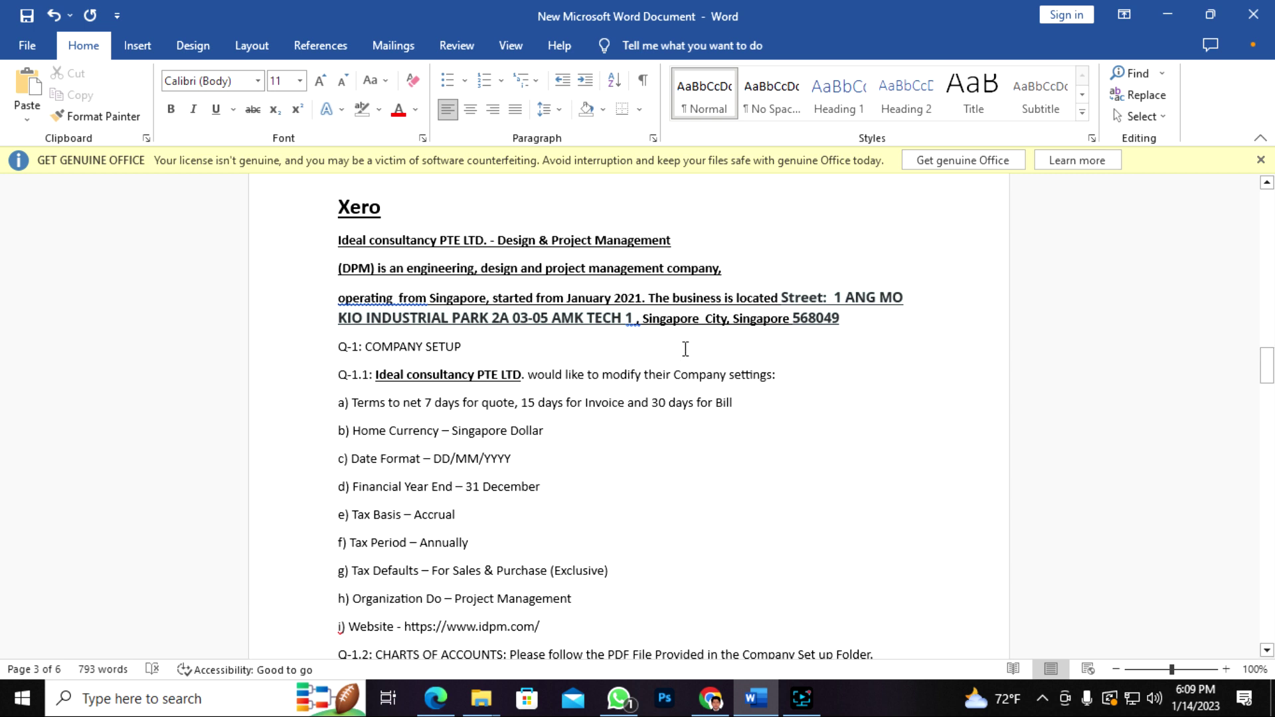
{"action": "left_click", "coordinate": [674, 318]}
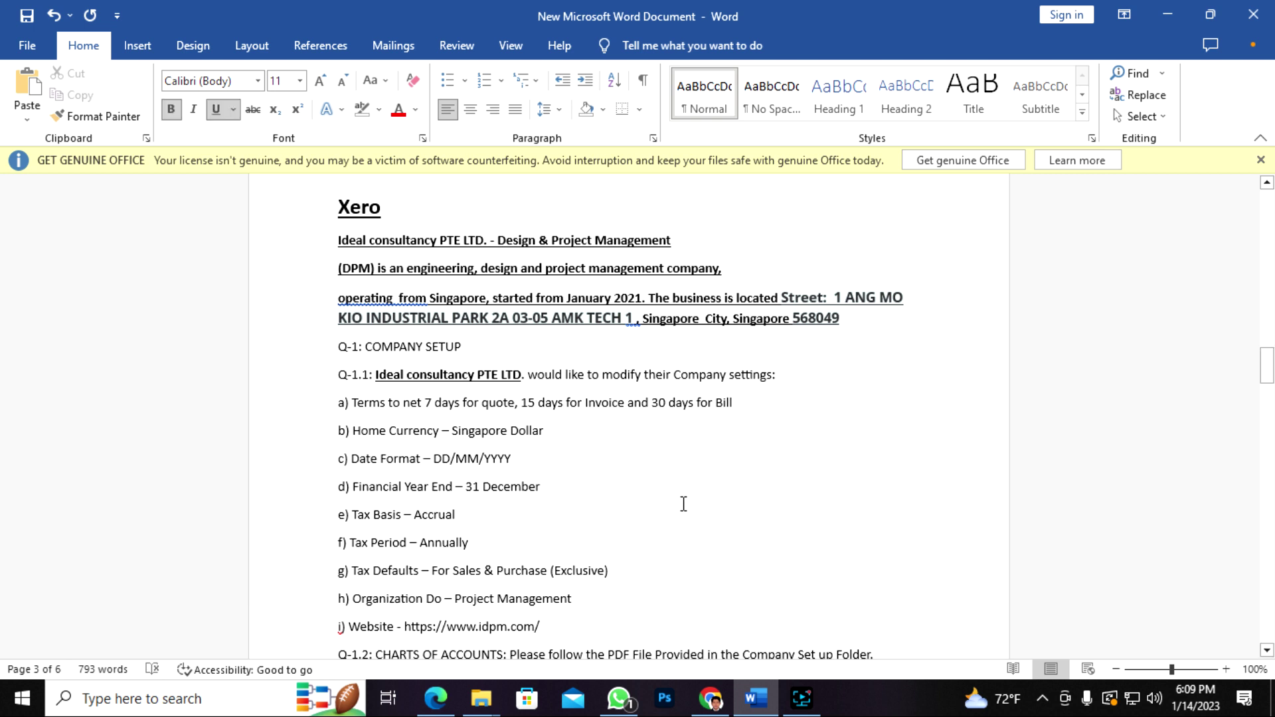
{"action": "scroll", "coordinate": [684, 504], "scroll_direction": "down", "scroll_amount": 2}
{"action": "scroll", "coordinate": [683, 504], "scroll_direction": "up", "scroll_amount": 2}
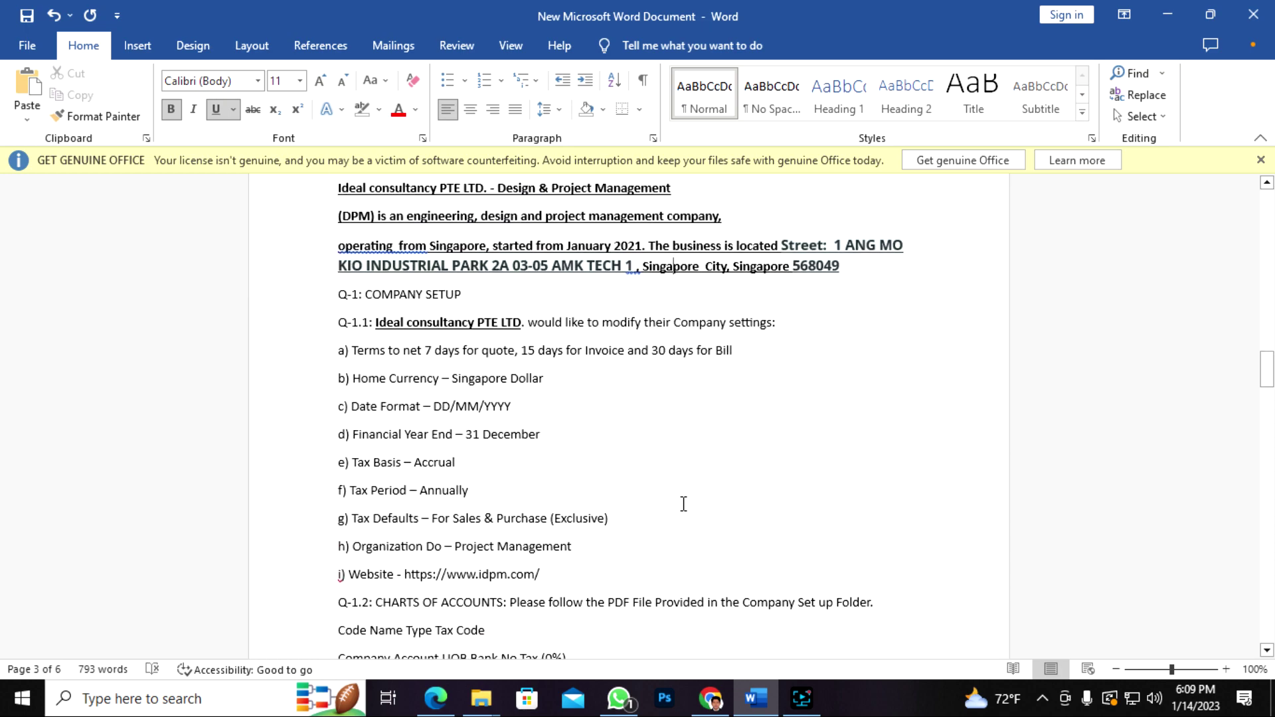
{"action": "left_click", "coordinate": [1168, 14]}
Back in Chrome, set the sign-up form's Location to Singapore
{"action": "left_click", "coordinate": [711, 698]}
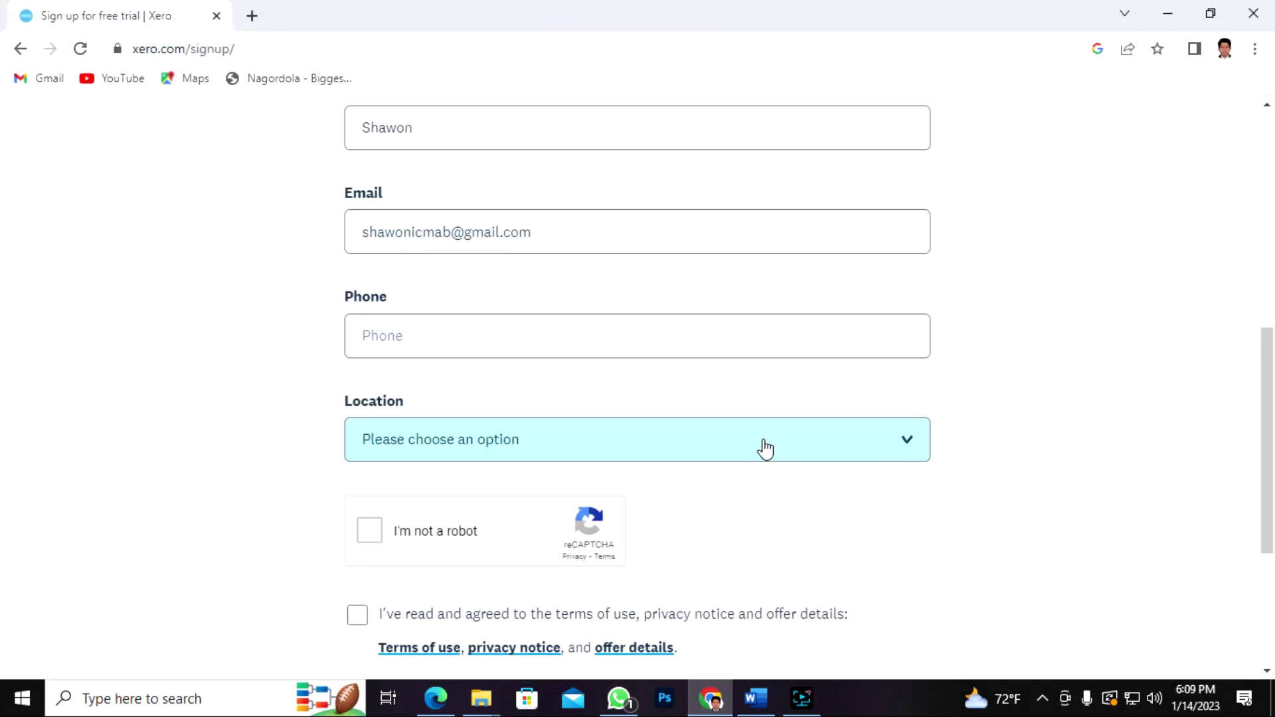
{"action": "left_click", "coordinate": [729, 446]}
{"action": "key", "text": "s"}
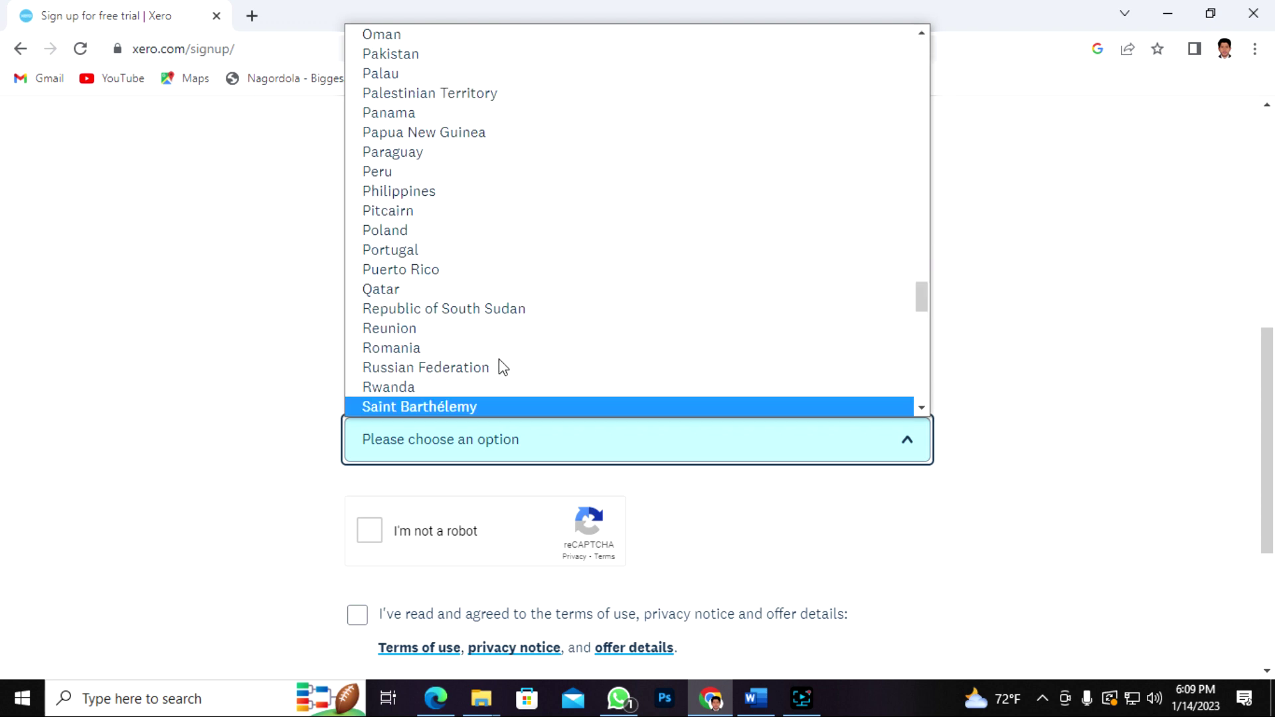
{"action": "scroll", "coordinate": [502, 362], "scroll_direction": "down", "scroll_amount": 3}
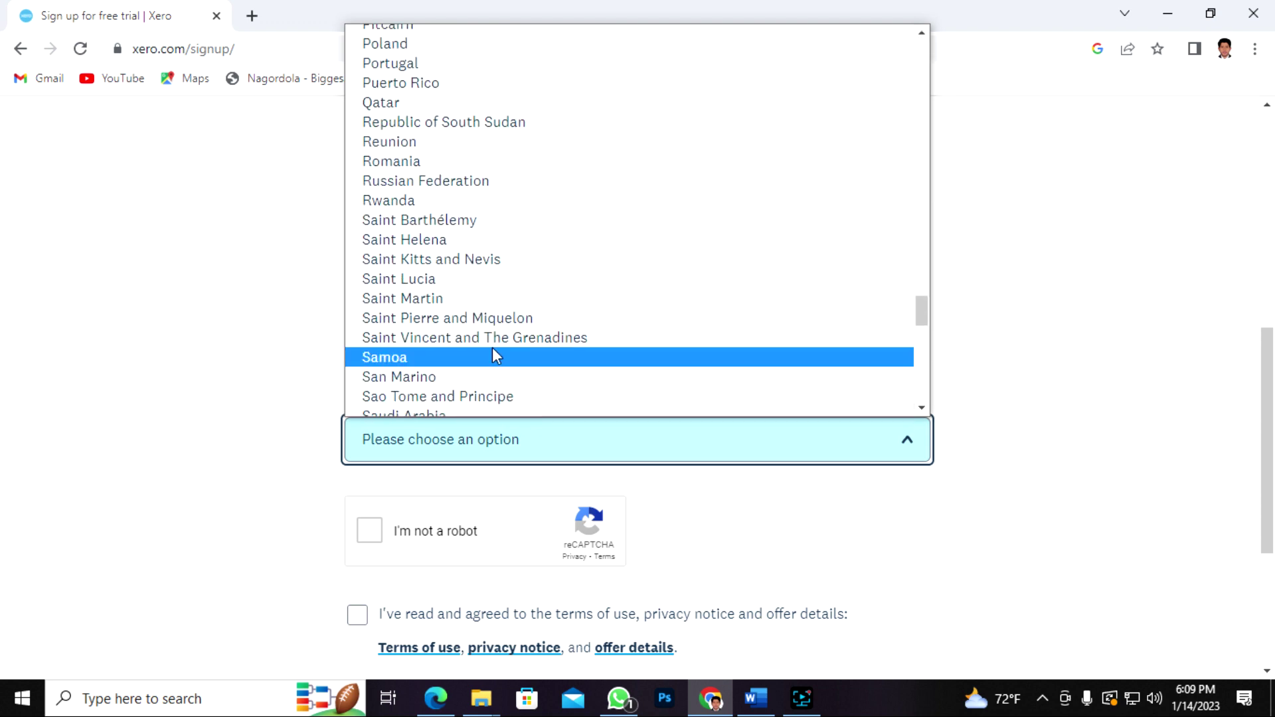
{"action": "scroll", "coordinate": [480, 329], "scroll_direction": "down", "scroll_amount": 5}
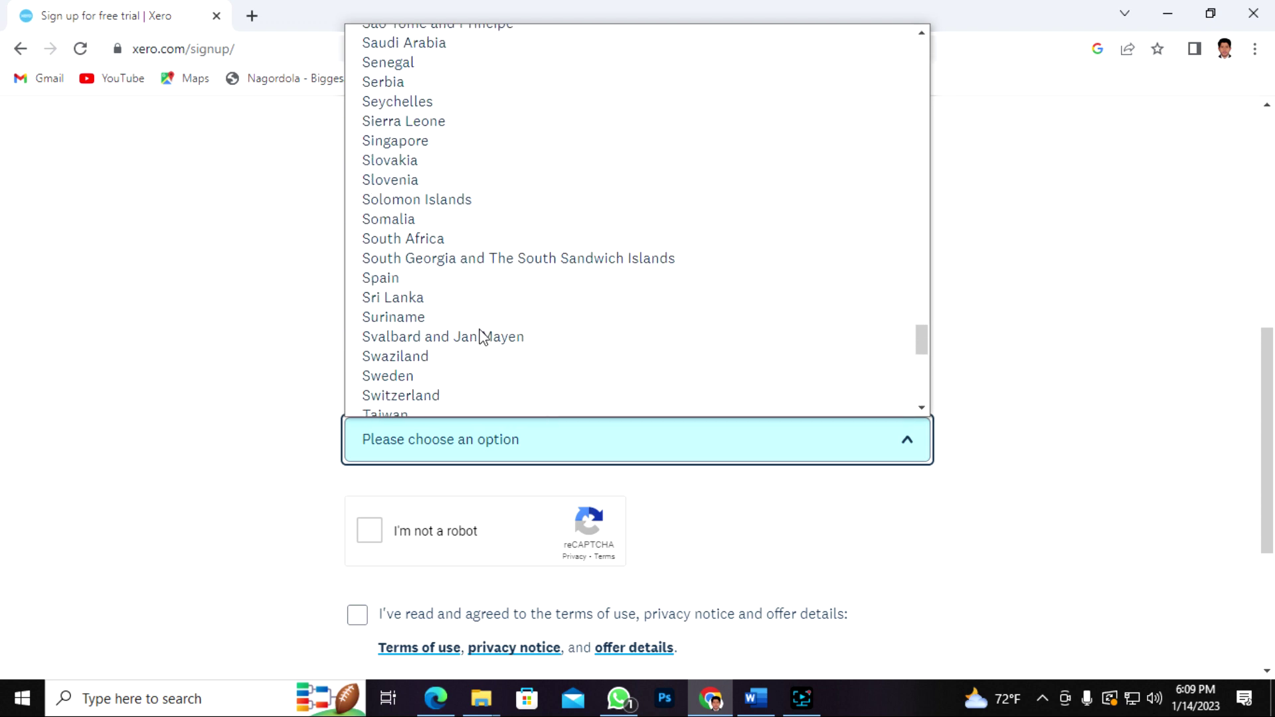
{"action": "left_click", "coordinate": [424, 140]}
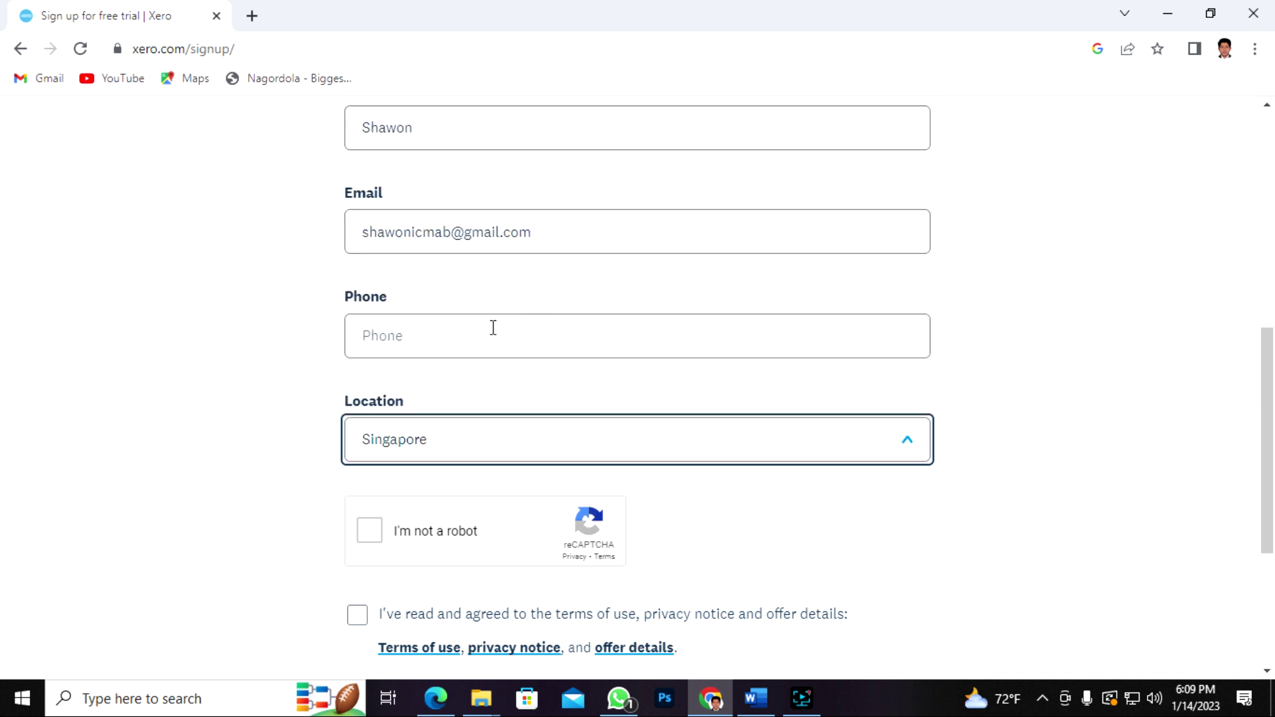
Place the cursor in the still-empty Phone field and open a fresh browser tab
{"action": "left_click", "coordinate": [532, 343]}
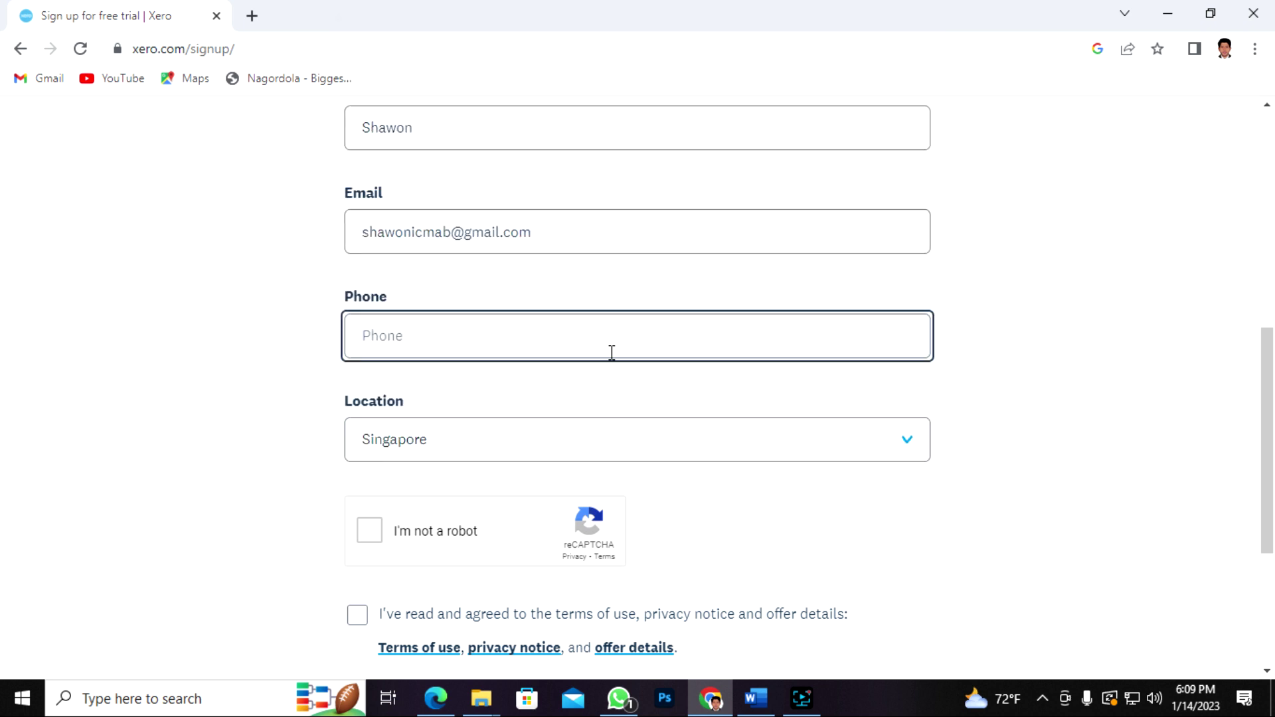
{"action": "scroll", "coordinate": [920, 389], "scroll_direction": "up", "scroll_amount": 4}
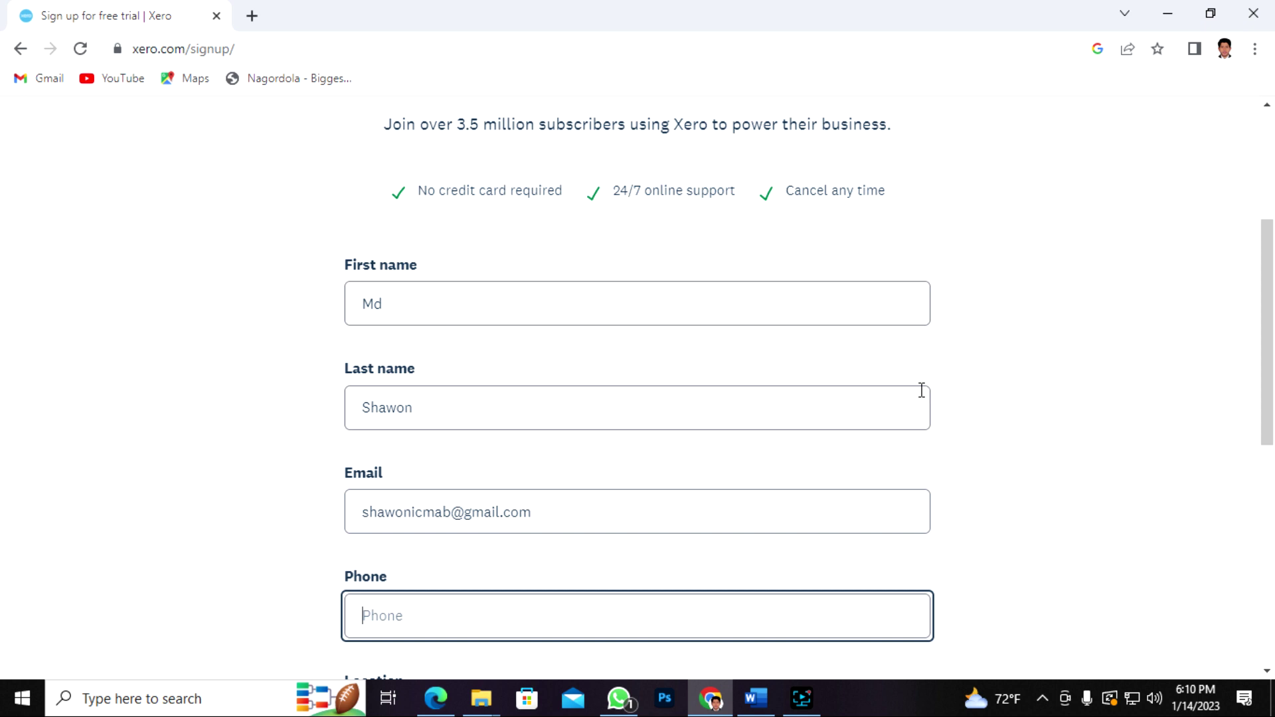
{"action": "scroll", "coordinate": [1021, 362], "scroll_direction": "down", "scroll_amount": 3}
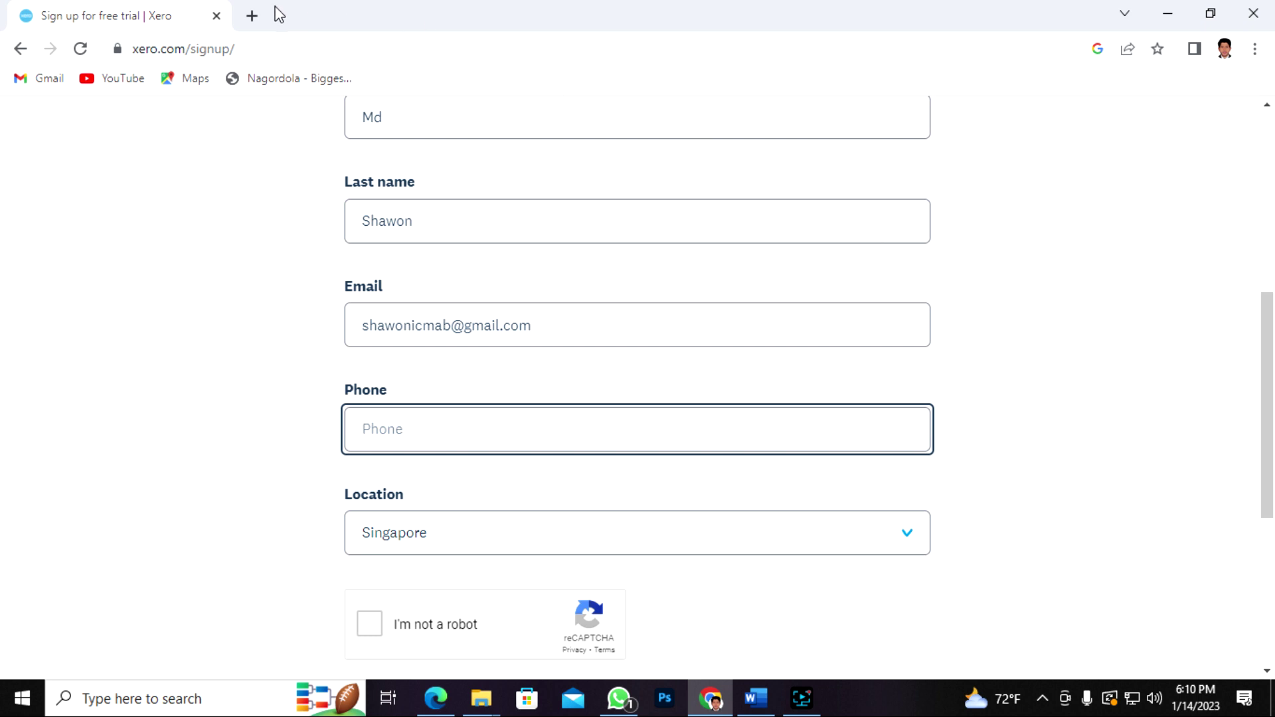
{"action": "left_click", "coordinate": [251, 16]}
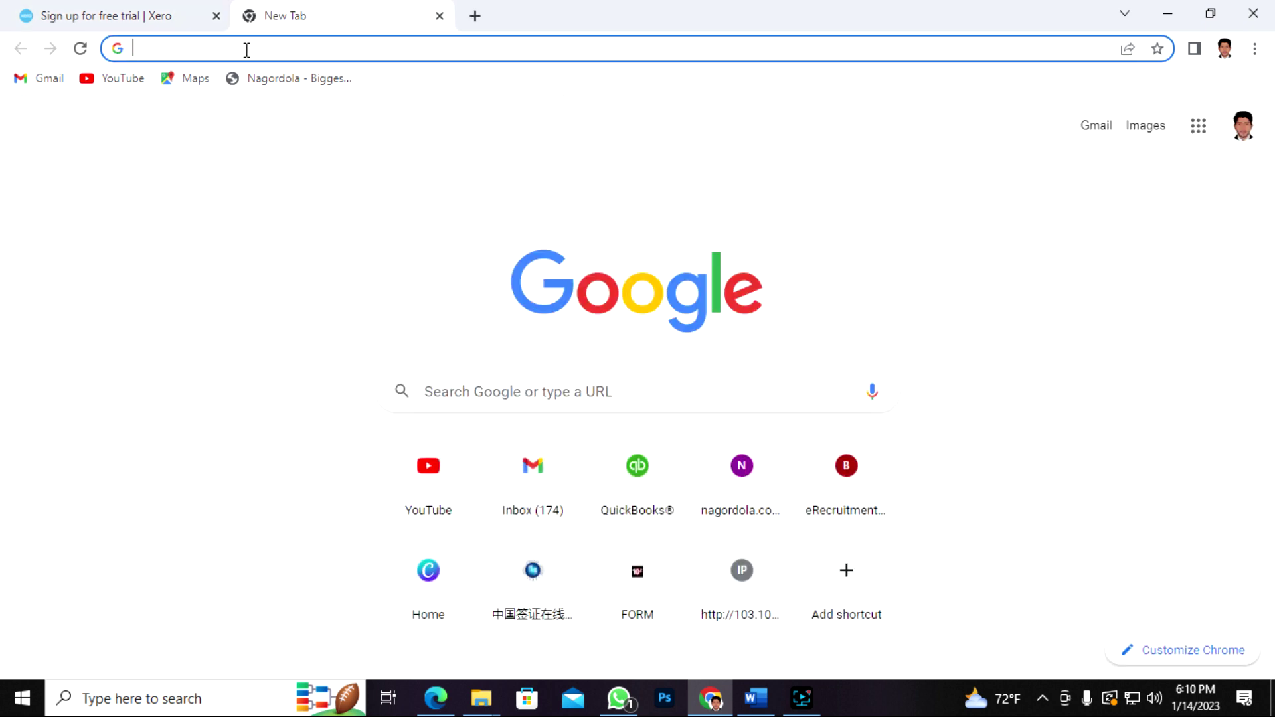
Search 'singapur fake mobile' and open the fakenumber.org Singapore numbers page in its own tab
{"action": "type", "text": "singa"}
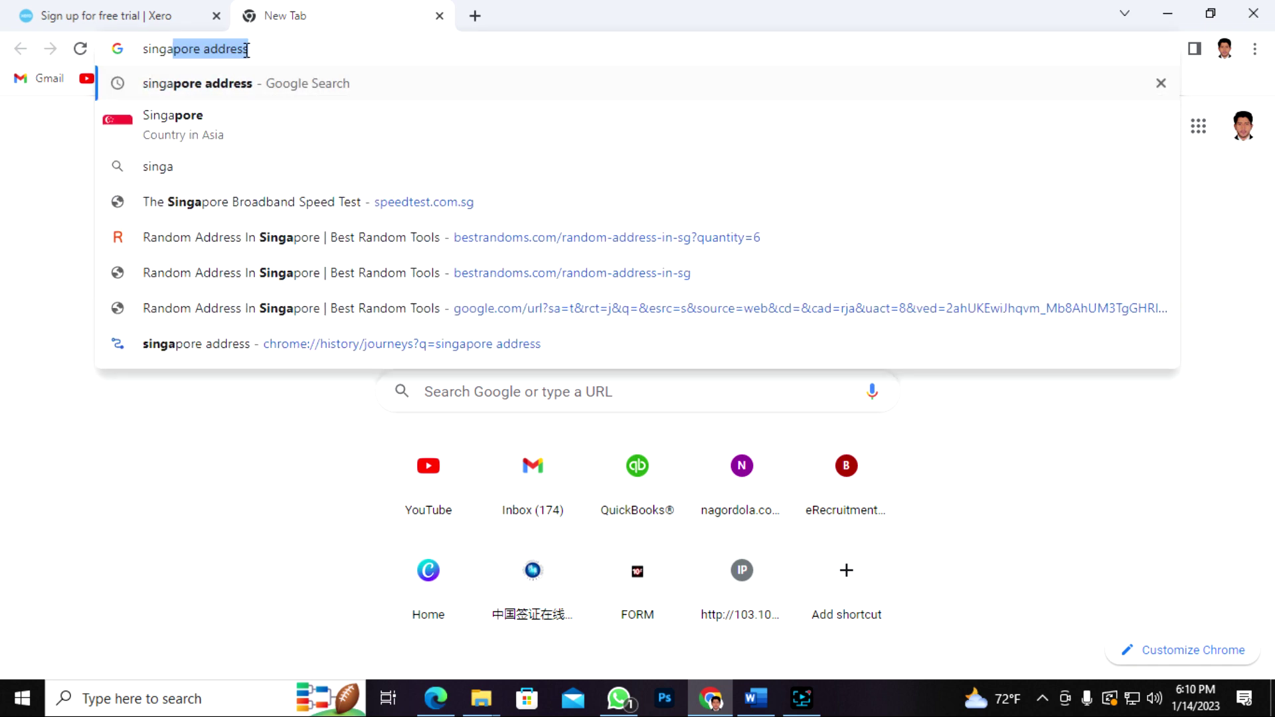
{"action": "type", "text": "pur fa"}
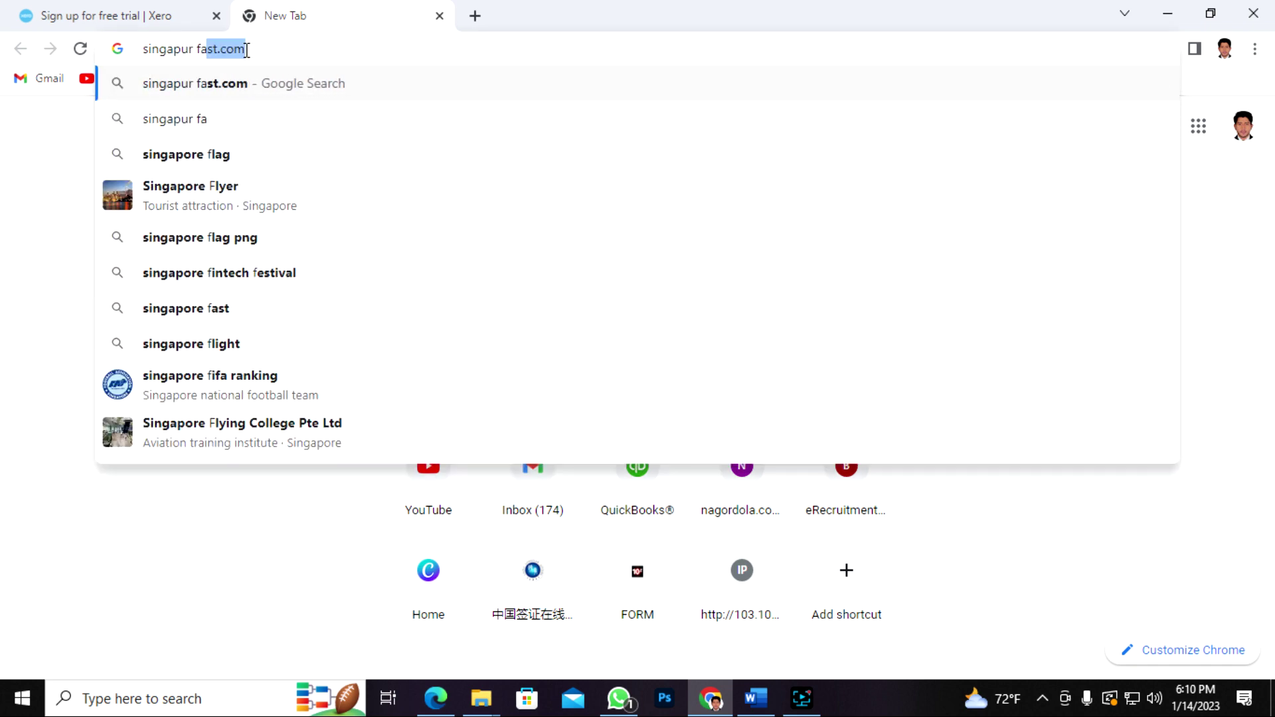
{"action": "type", "text": "ke mobil"}
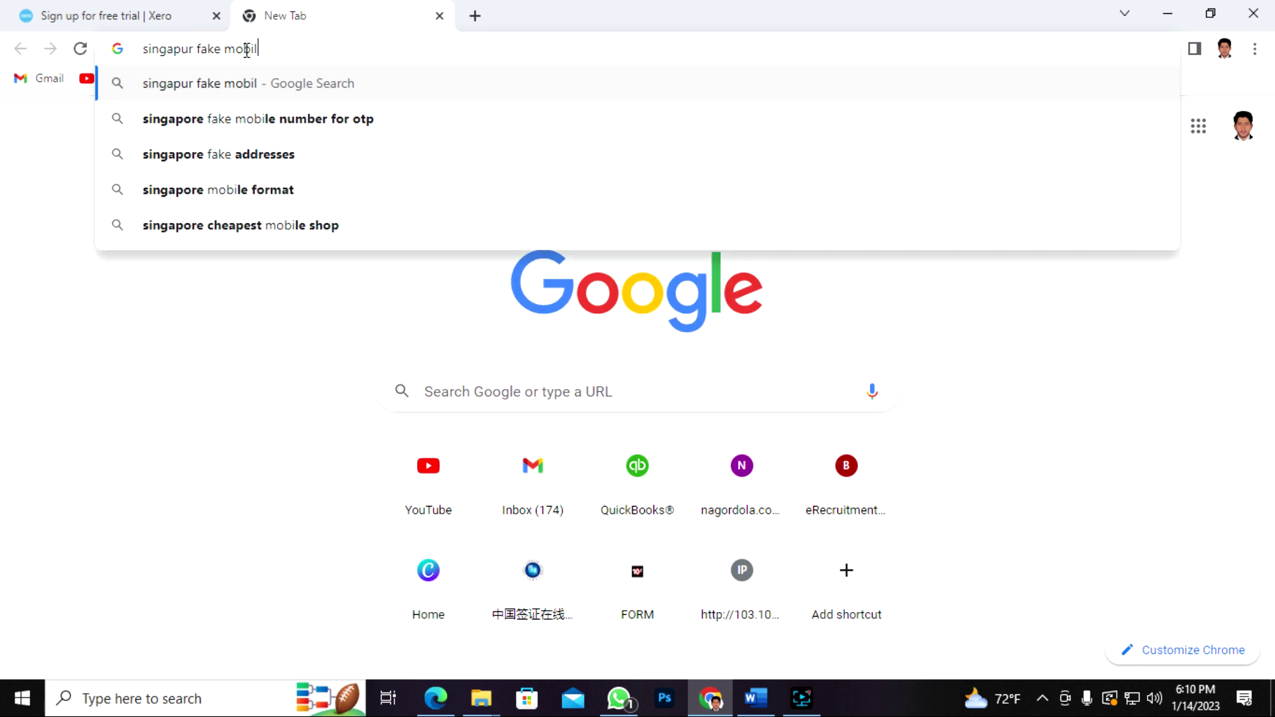
{"action": "type", "text": "e"}
{"action": "key", "text": "Return"}
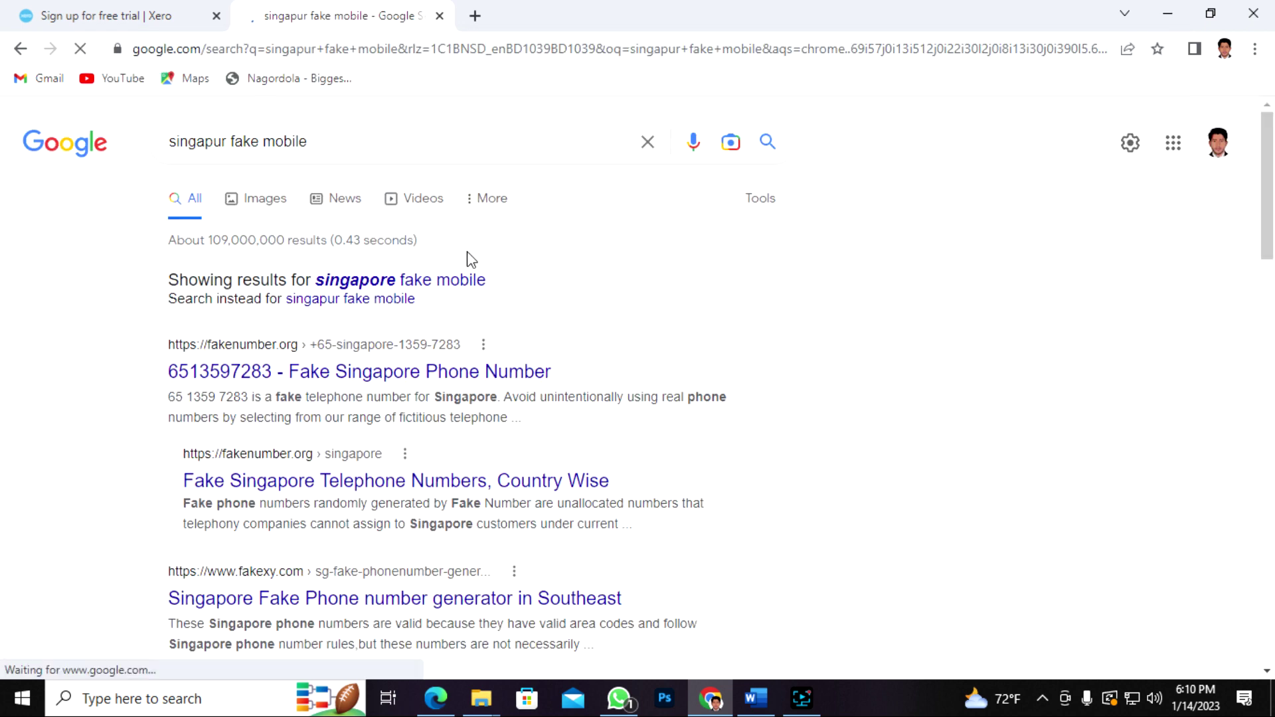
{"action": "left_click", "coordinate": [447, 284]}
{"action": "right_click", "coordinate": [470, 278]}
{"action": "left_click", "coordinate": [518, 290]}
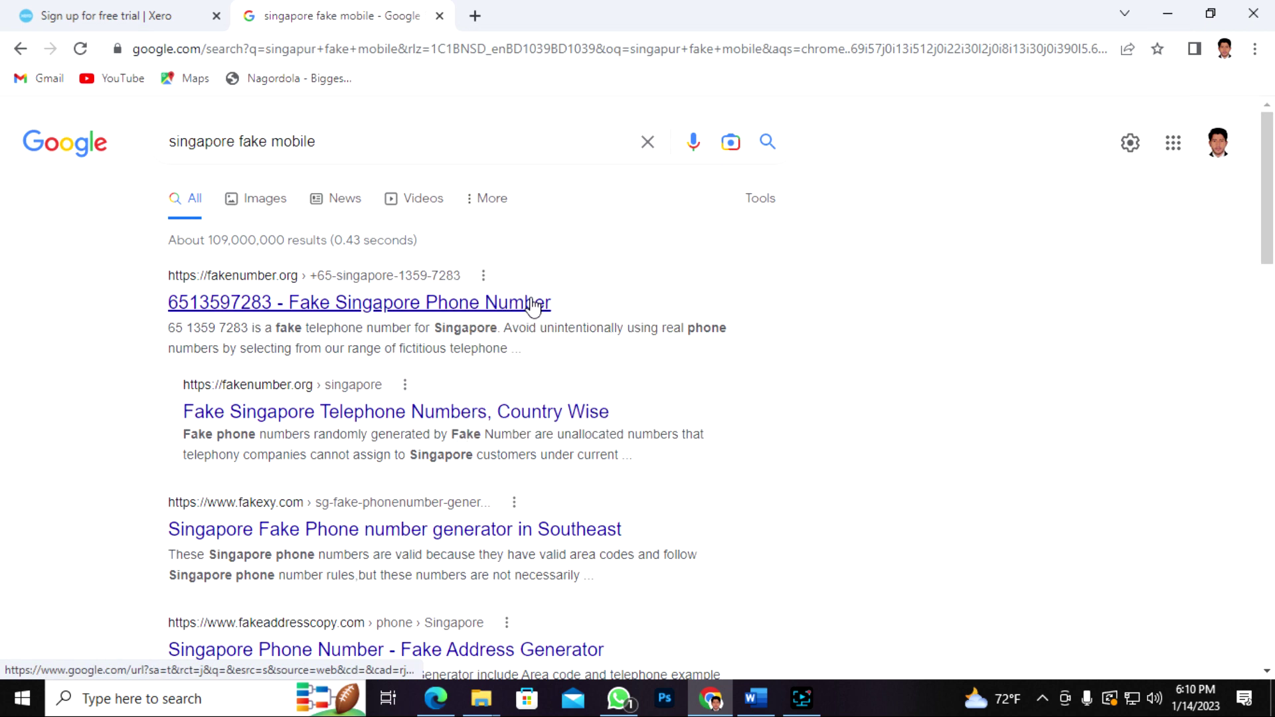
{"action": "left_click", "coordinate": [440, 16]}
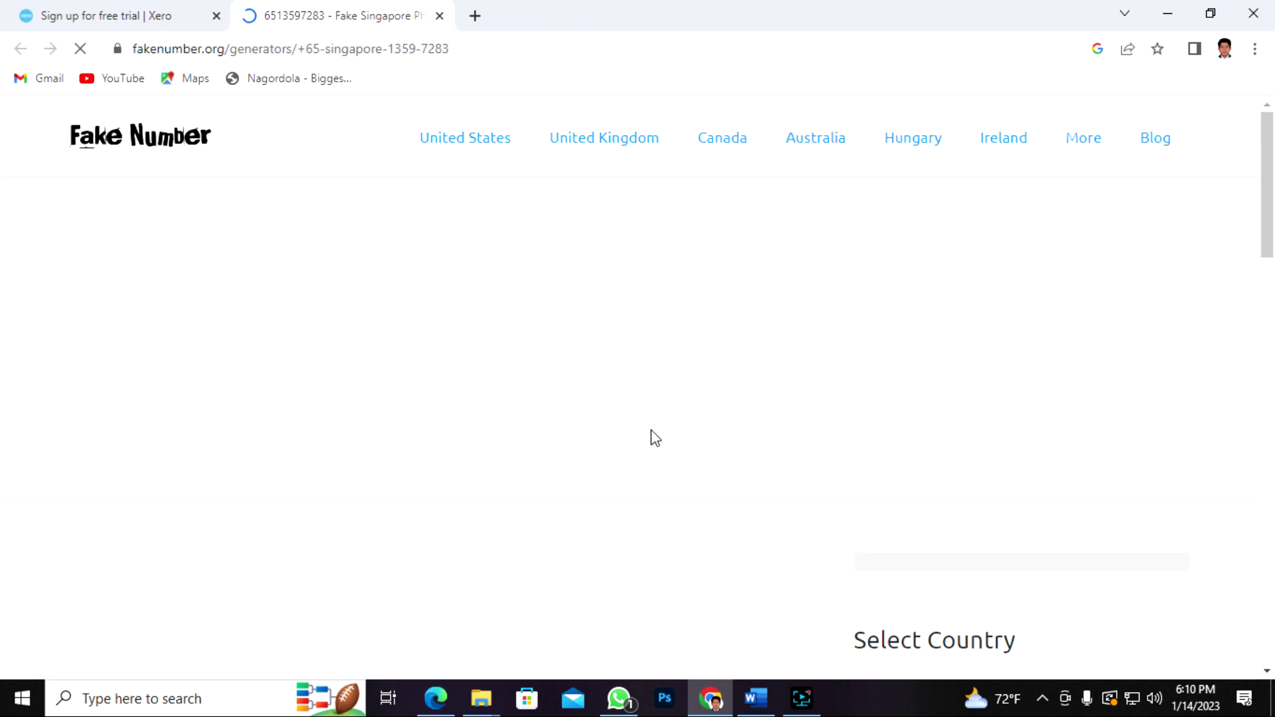
Copy a fake +65 Singapore number from the fakenumber.org grid and return to the Xero tab
{"action": "scroll", "coordinate": [655, 439], "scroll_direction": "down", "scroll_amount": 1}
{"action": "scroll", "coordinate": [656, 438], "scroll_direction": "down", "scroll_amount": 2}
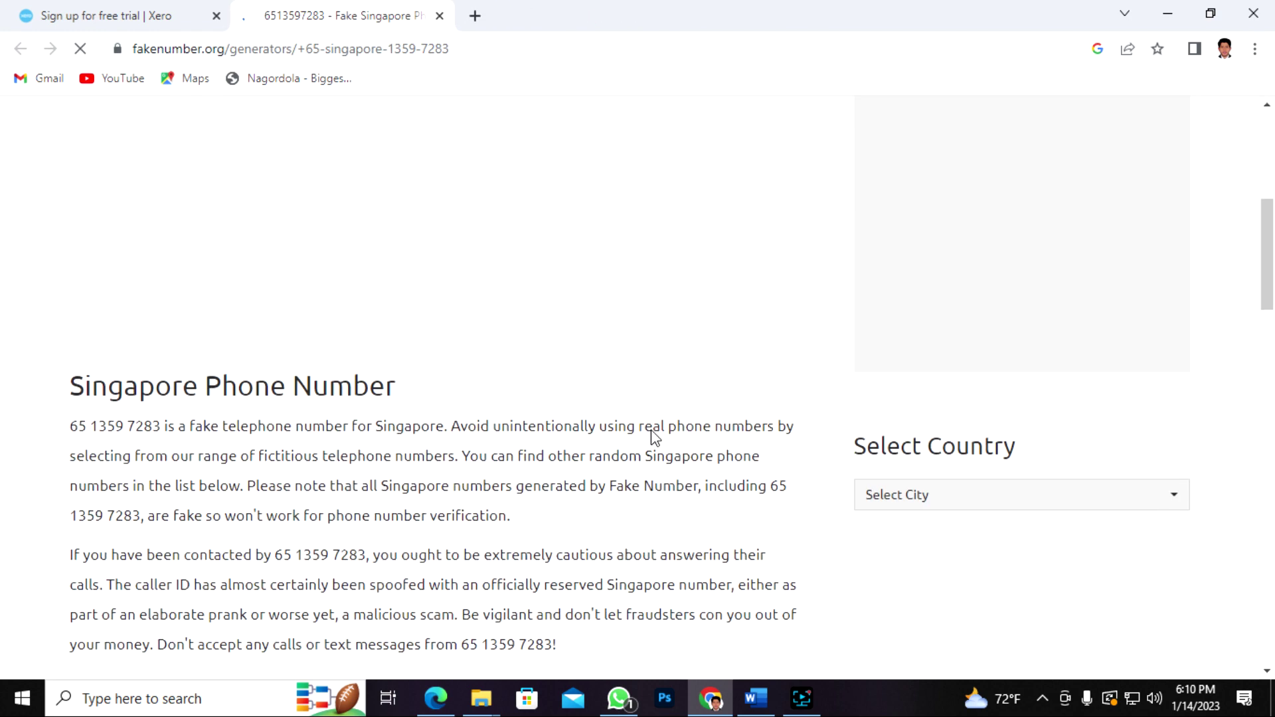
{"action": "scroll", "coordinate": [656, 439], "scroll_direction": "down", "scroll_amount": 2}
{"action": "scroll", "coordinate": [656, 439], "scroll_direction": "down", "scroll_amount": 5}
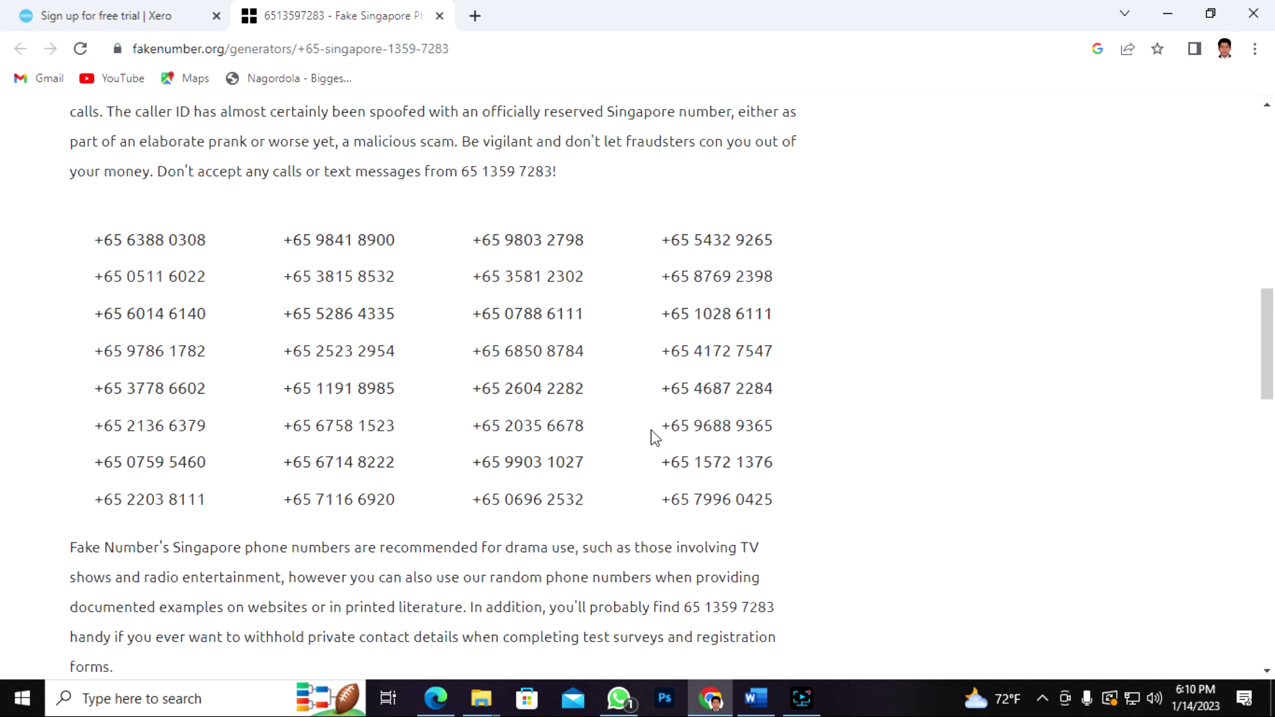
{"action": "scroll", "coordinate": [651, 431], "scroll_direction": "up", "scroll_amount": 5}
{"action": "scroll", "coordinate": [651, 431], "scroll_direction": "down", "scroll_amount": 1}
{"action": "scroll", "coordinate": [651, 430], "scroll_direction": "down", "scroll_amount": 9}
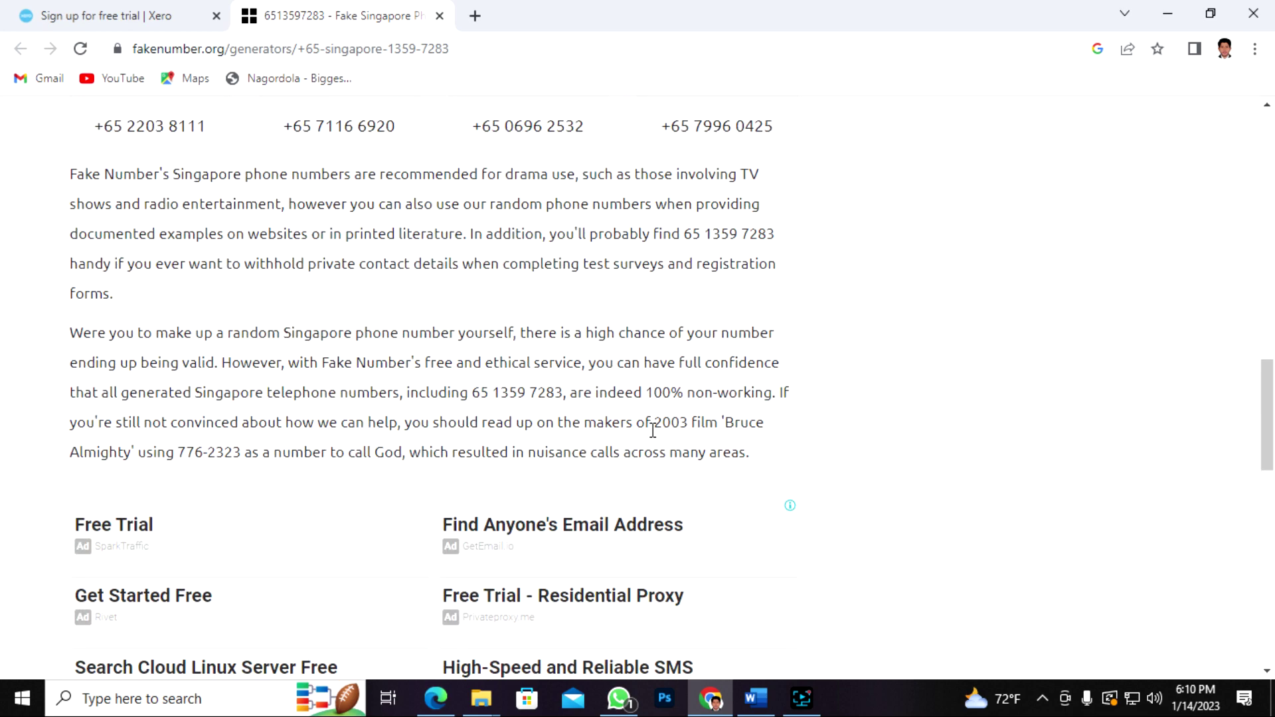
{"action": "scroll", "coordinate": [651, 430], "scroll_direction": "down", "scroll_amount": 2}
{"action": "scroll", "coordinate": [652, 430], "scroll_direction": "up", "scroll_amount": 8}
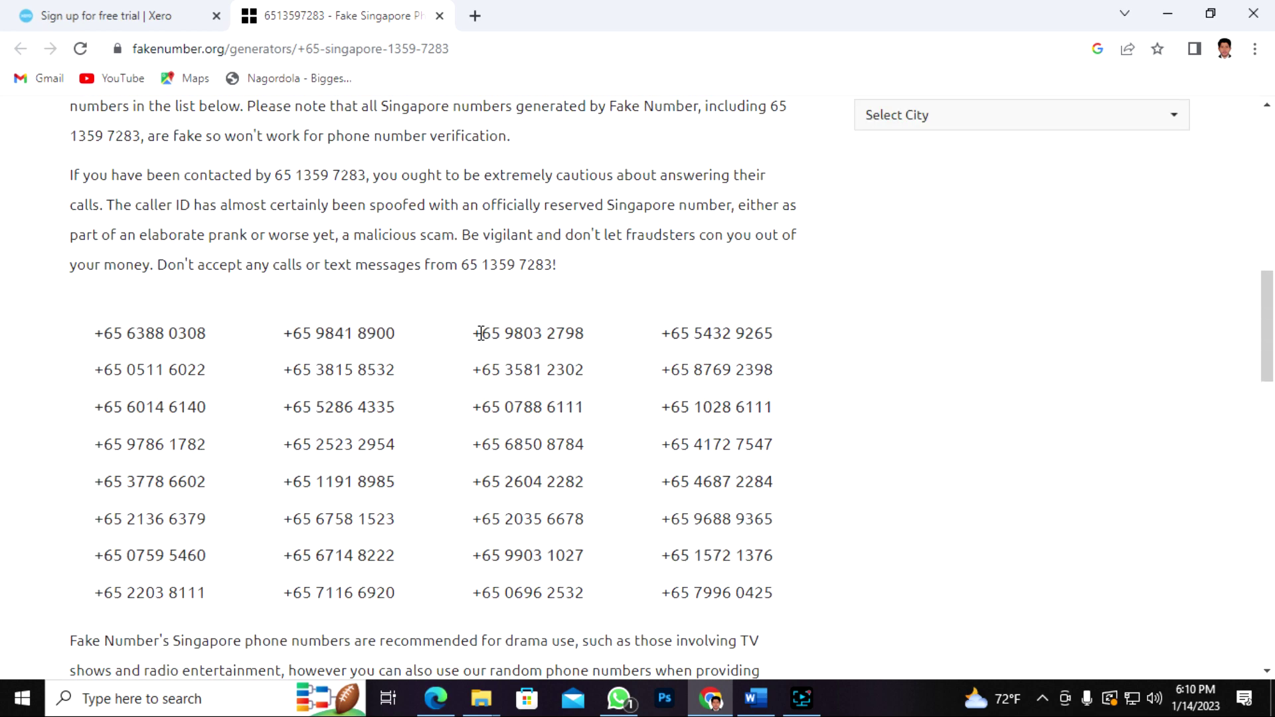
{"action": "left_click_drag", "start_coordinate": [474, 333], "coordinate": [582, 341]}
{"action": "key", "text": "ctrl+c"}
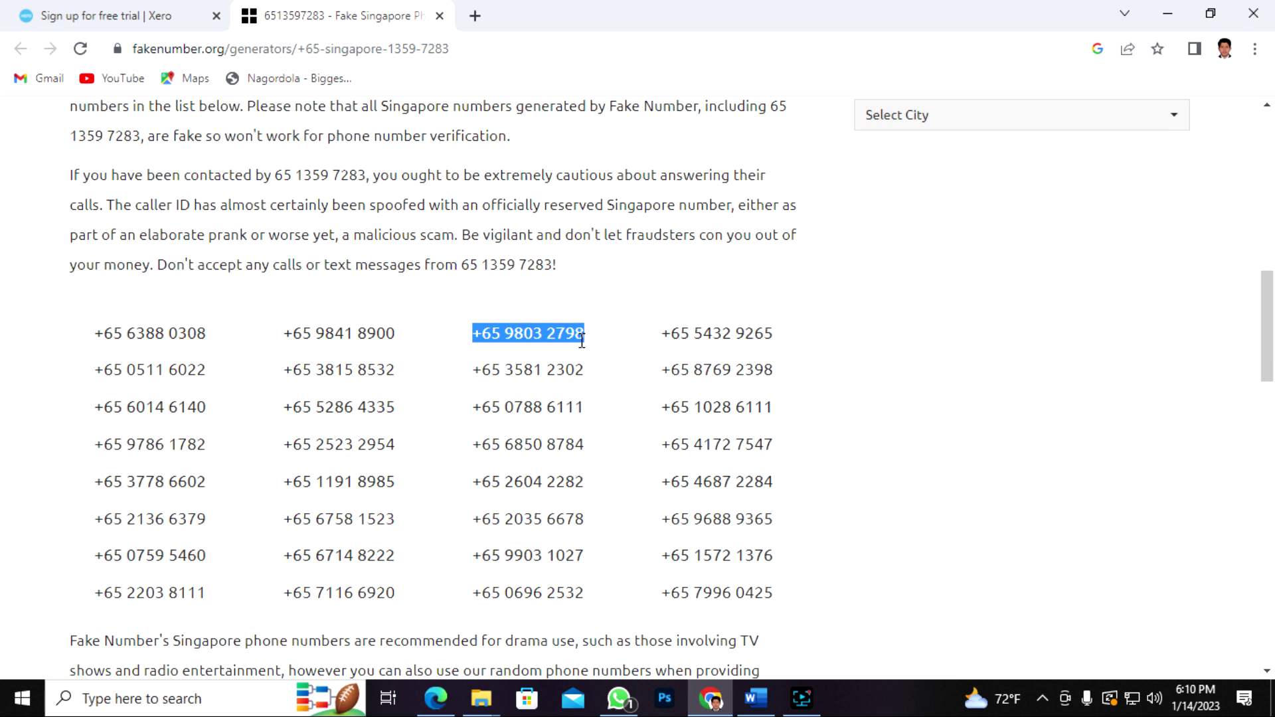
{"action": "left_click", "coordinate": [120, 16]}
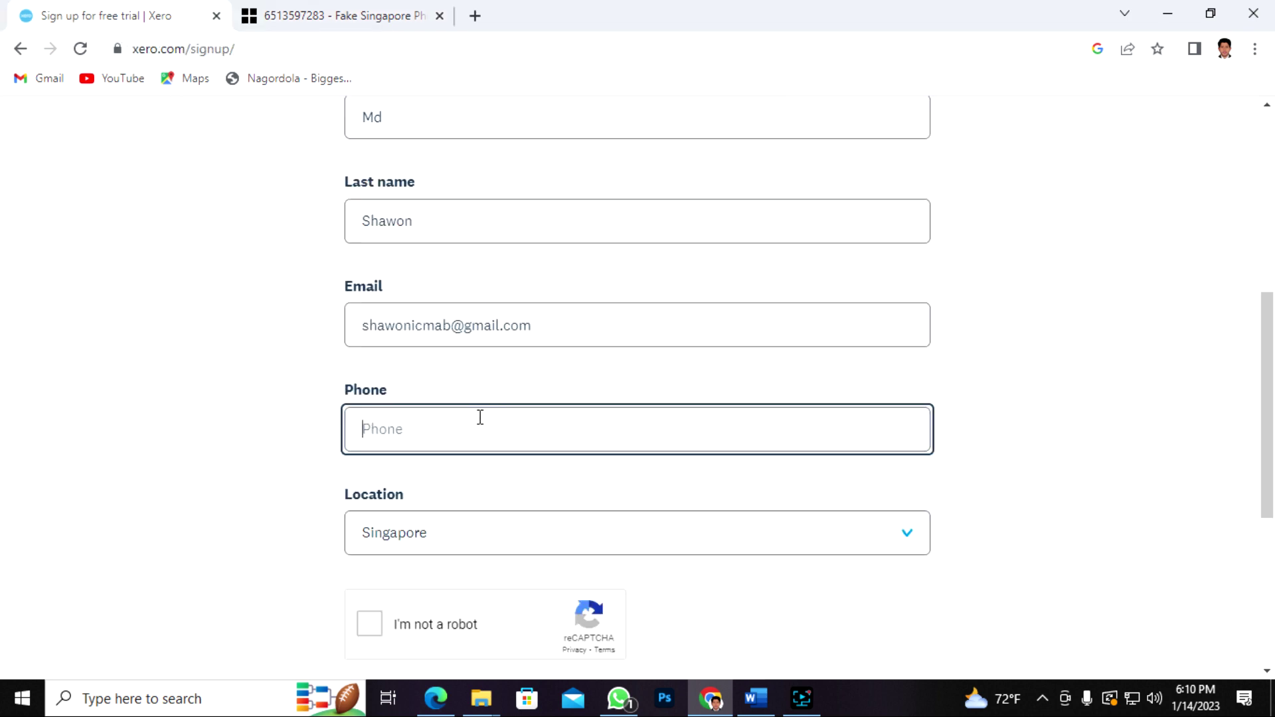
Paste the fake number into Phone, tick reCAPTCHA and terms, decline marketing, and submit
{"action": "key", "text": "ctrl+v"}
{"action": "scroll", "coordinate": [590, 438], "scroll_direction": "up", "scroll_amount": 4}
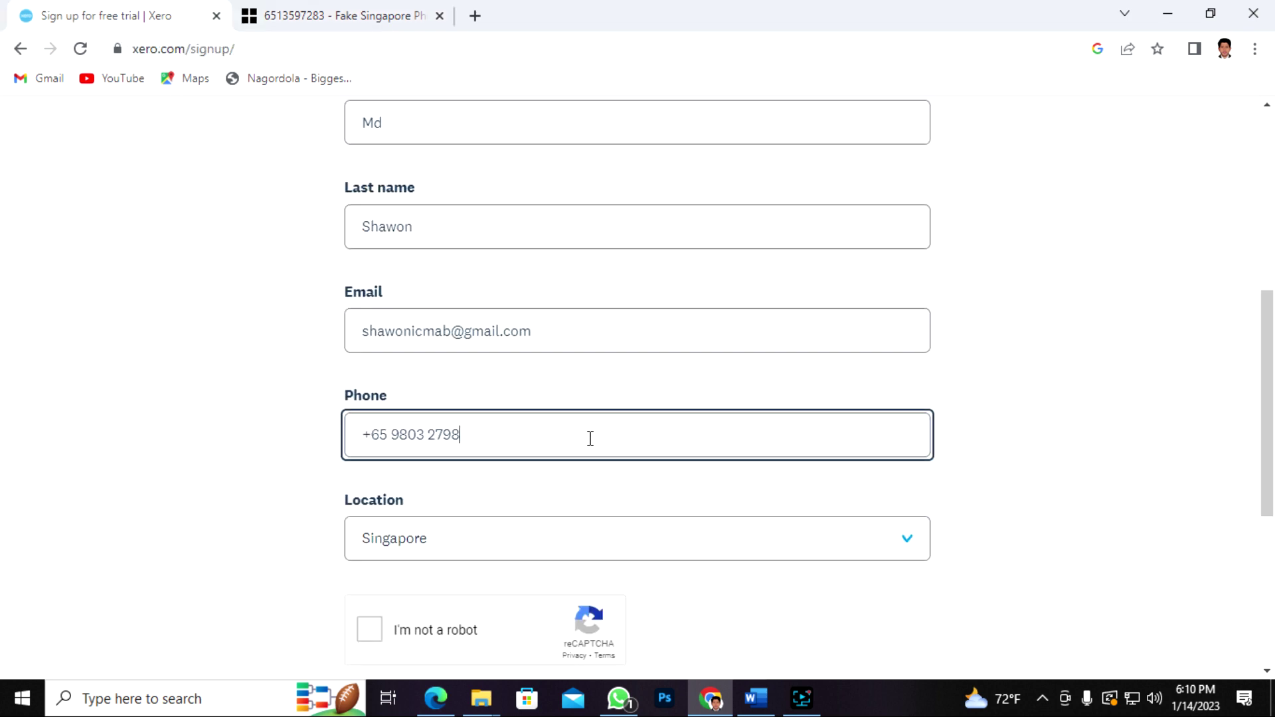
{"action": "scroll", "coordinate": [590, 438], "scroll_direction": "down", "scroll_amount": 2}
{"action": "scroll", "coordinate": [590, 439], "scroll_direction": "down", "scroll_amount": 3}
{"action": "scroll", "coordinate": [588, 440], "scroll_direction": "down", "scroll_amount": 3}
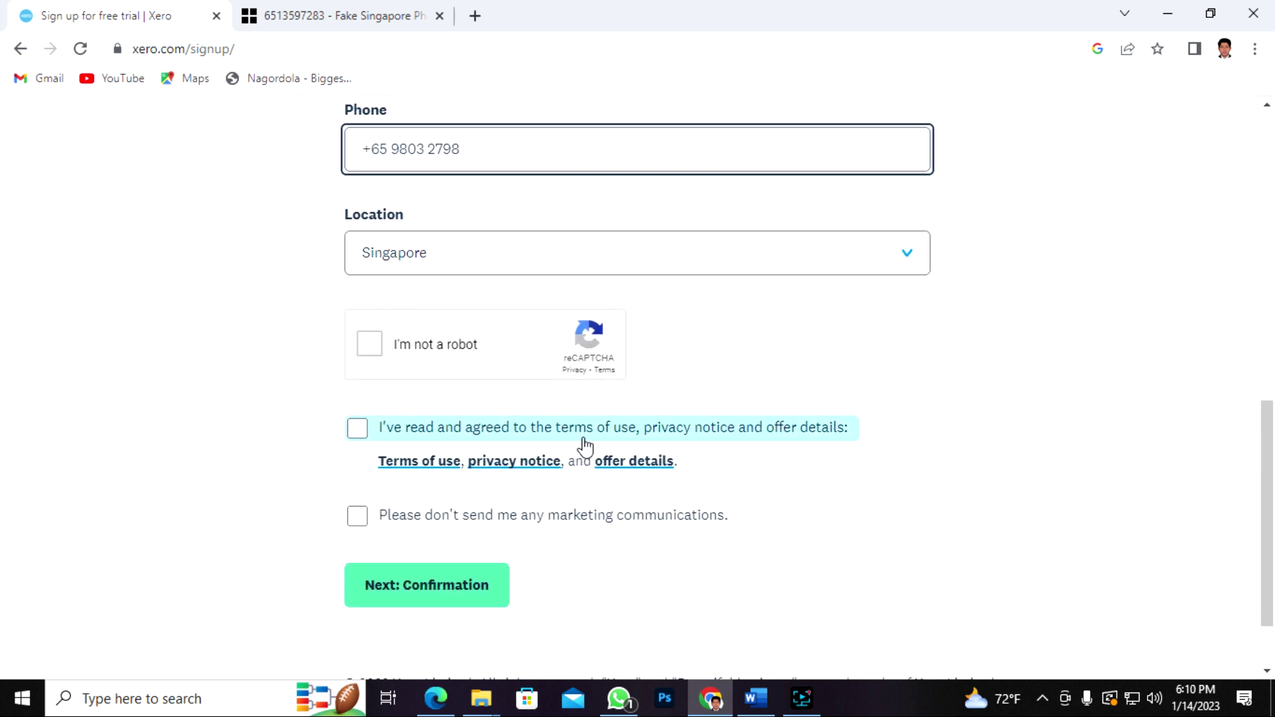
{"action": "left_click", "coordinate": [367, 343]}
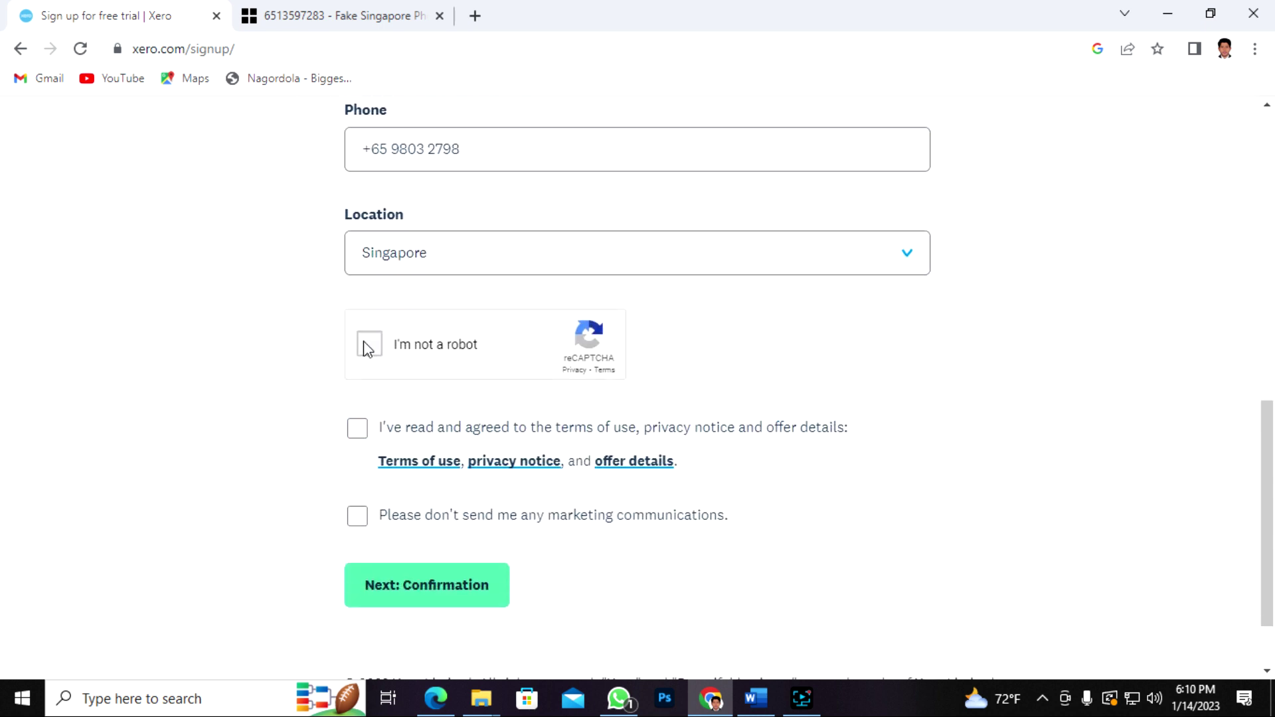
{"action": "left_click", "coordinate": [358, 429]}
{"action": "left_click", "coordinate": [357, 516]}
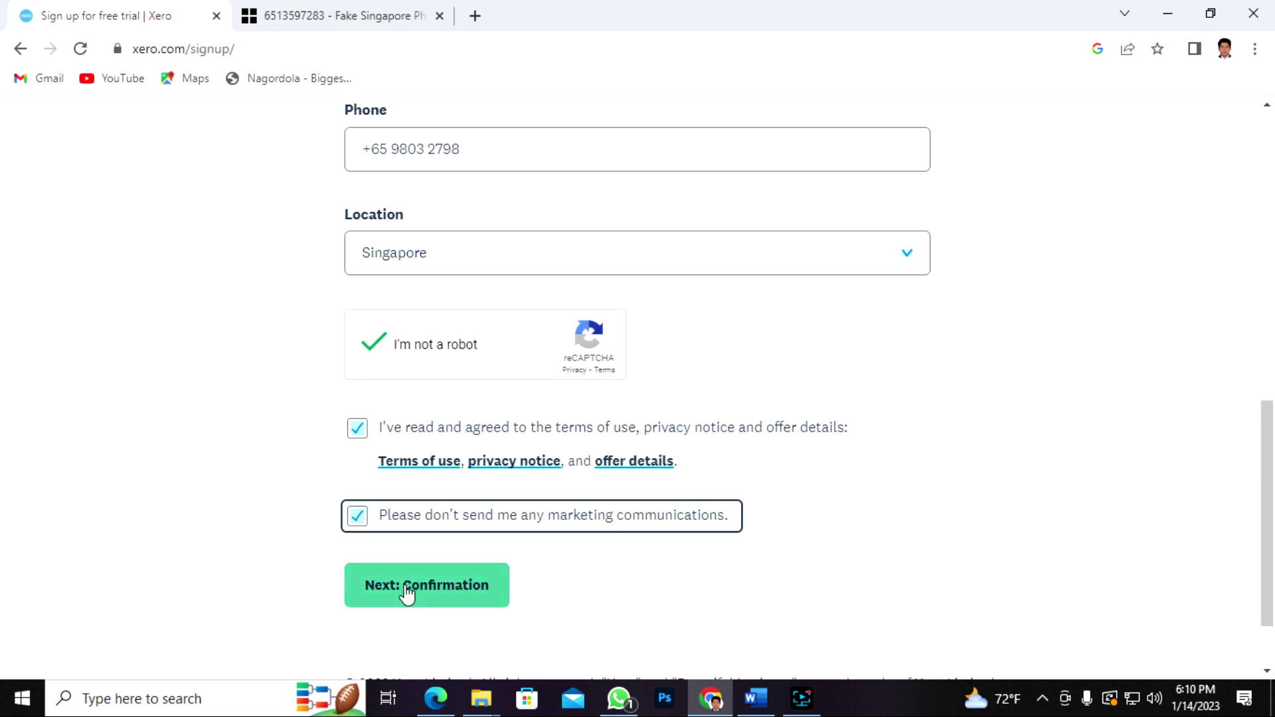
{"action": "left_click", "coordinate": [407, 585]}
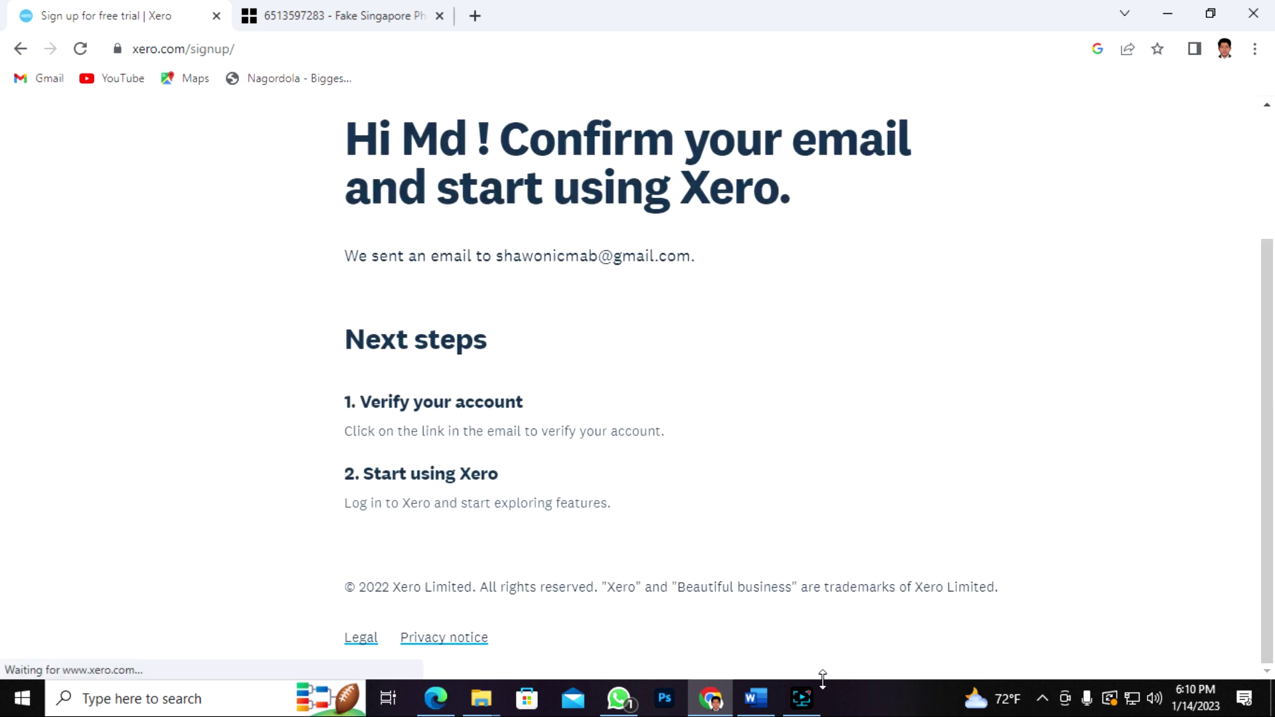
Switch to another taskbar window and back, reviewing Xero's confirm-your-email page
{"action": "left_click", "coordinate": [802, 697]}
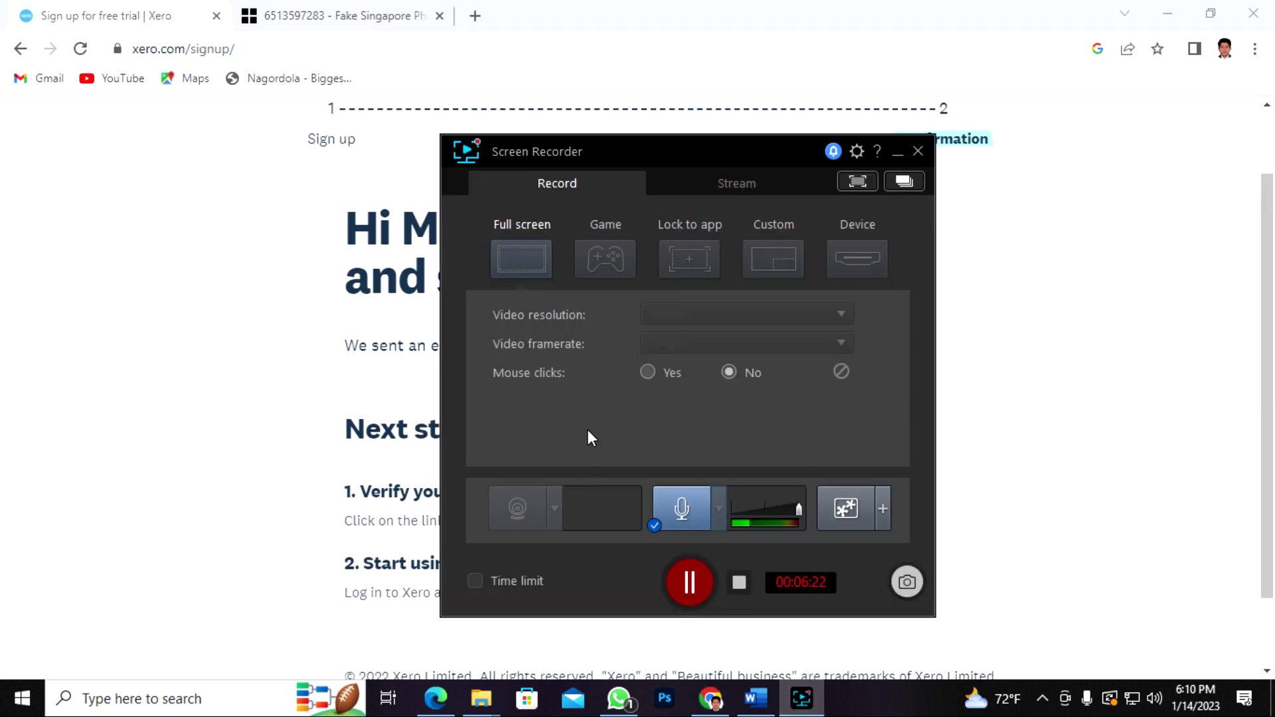
{"action": "left_click", "coordinate": [896, 160]}
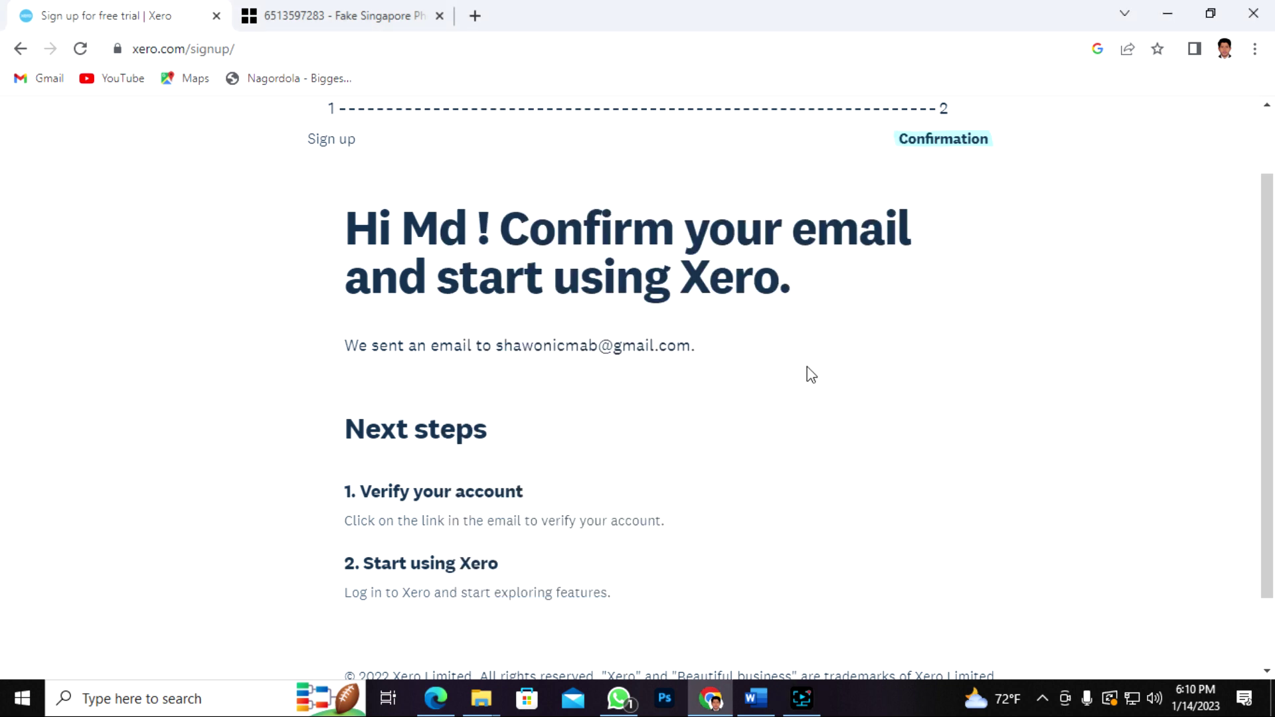
{"action": "scroll", "coordinate": [790, 489], "scroll_direction": "up", "scroll_amount": 1}
{"action": "scroll", "coordinate": [794, 490], "scroll_direction": "down", "scroll_amount": 3}
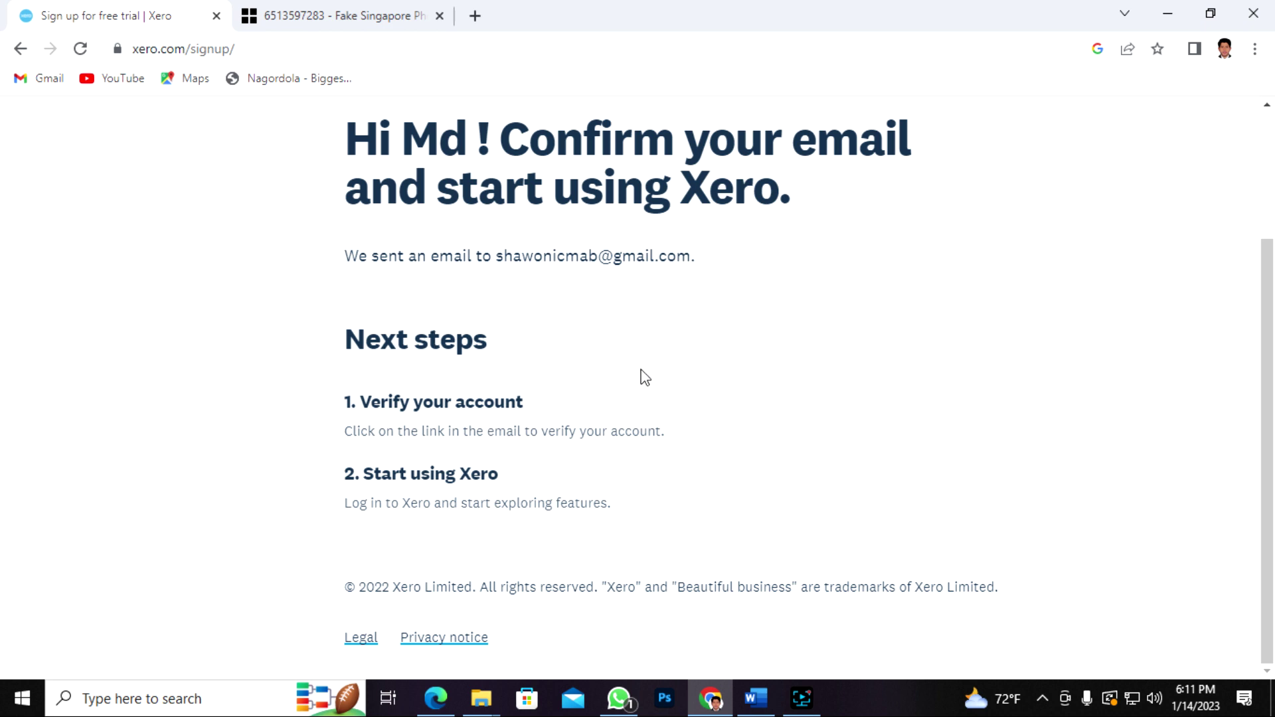
{"action": "scroll", "coordinate": [645, 377], "scroll_direction": "up", "scroll_amount": 3}
{"action": "scroll", "coordinate": [641, 368], "scroll_direction": "down", "scroll_amount": 3}
{"action": "left_click", "coordinate": [802, 698]}
{"action": "left_click", "coordinate": [686, 580]}
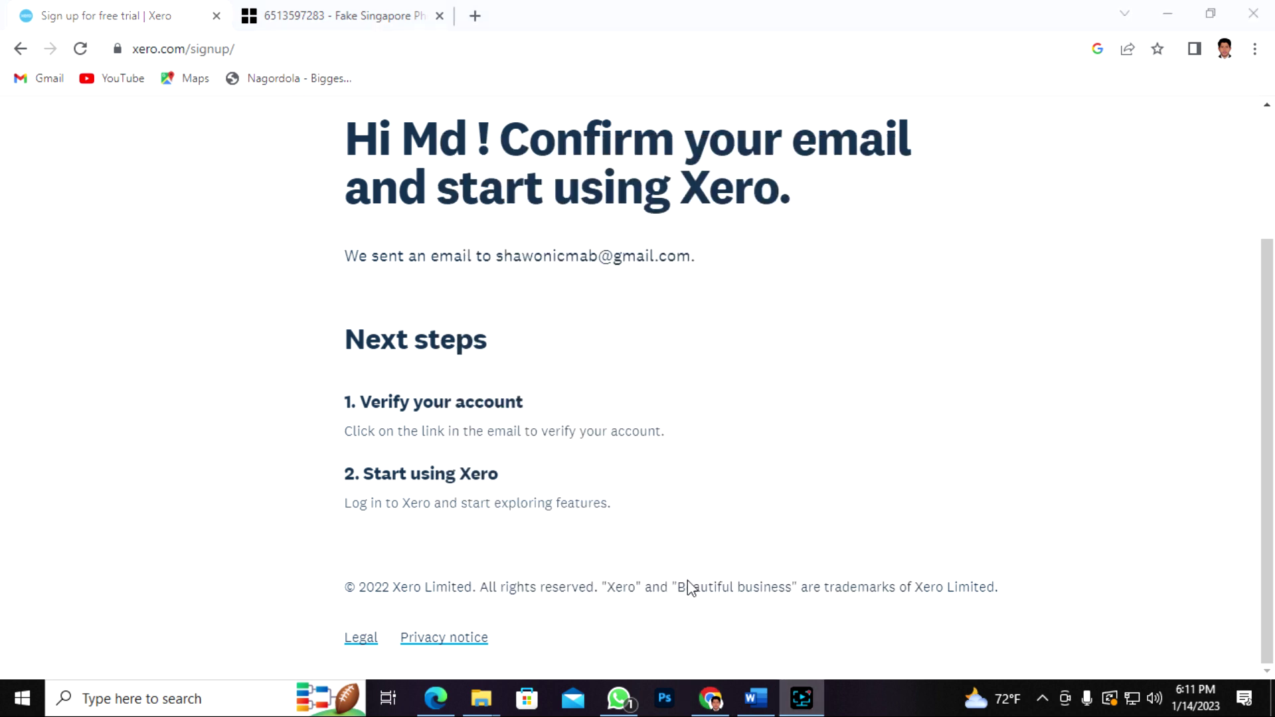
{"action": "left_click", "coordinate": [687, 582]}
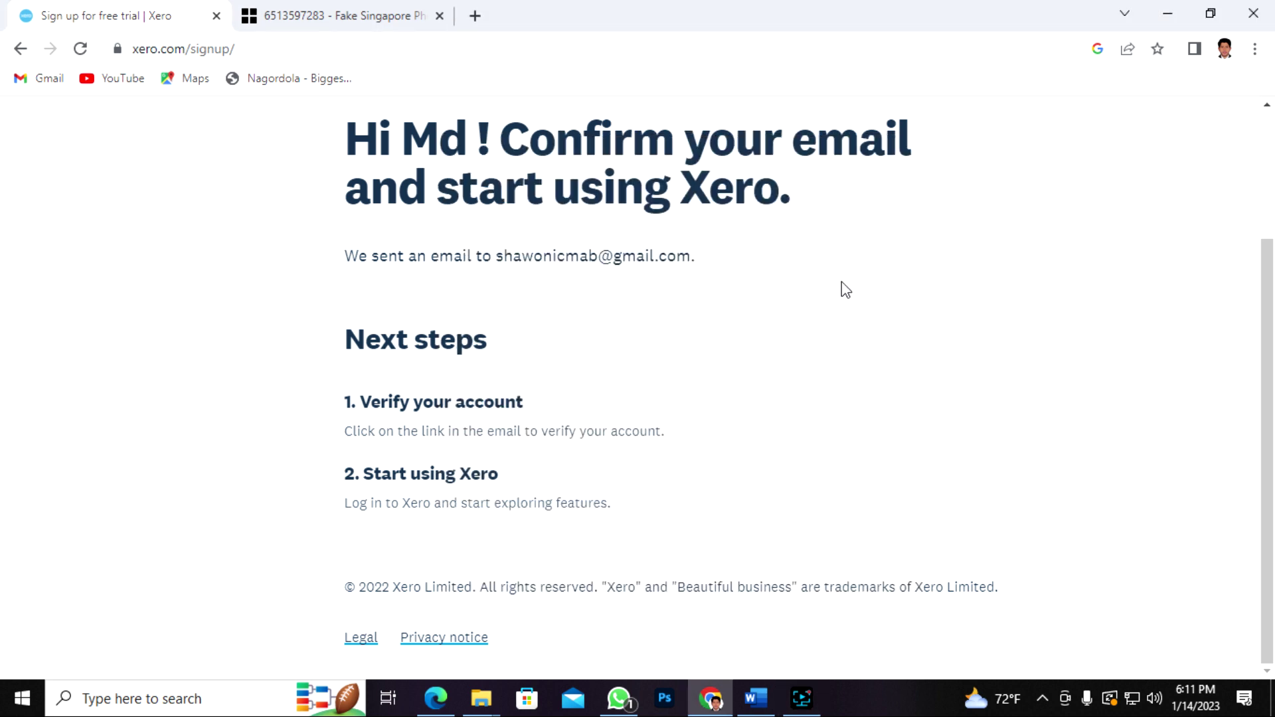
{"action": "scroll", "coordinate": [817, 431], "scroll_direction": "up", "scroll_amount": 2}
{"action": "scroll", "coordinate": [817, 431], "scroll_direction": "down", "scroll_amount": 2}
Close the fakenumber.org tab, leaving only Xero's confirmation page open
{"action": "left_click", "coordinate": [802, 698]}
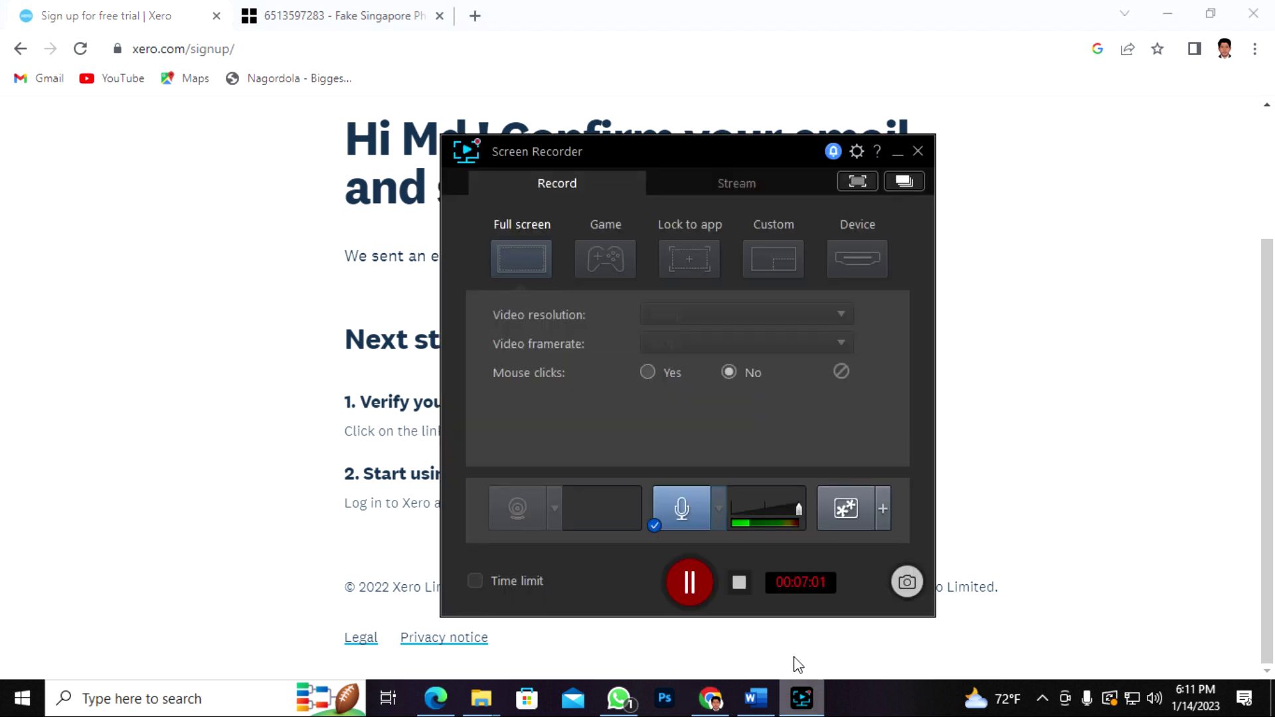
{"action": "left_click", "coordinate": [897, 152]}
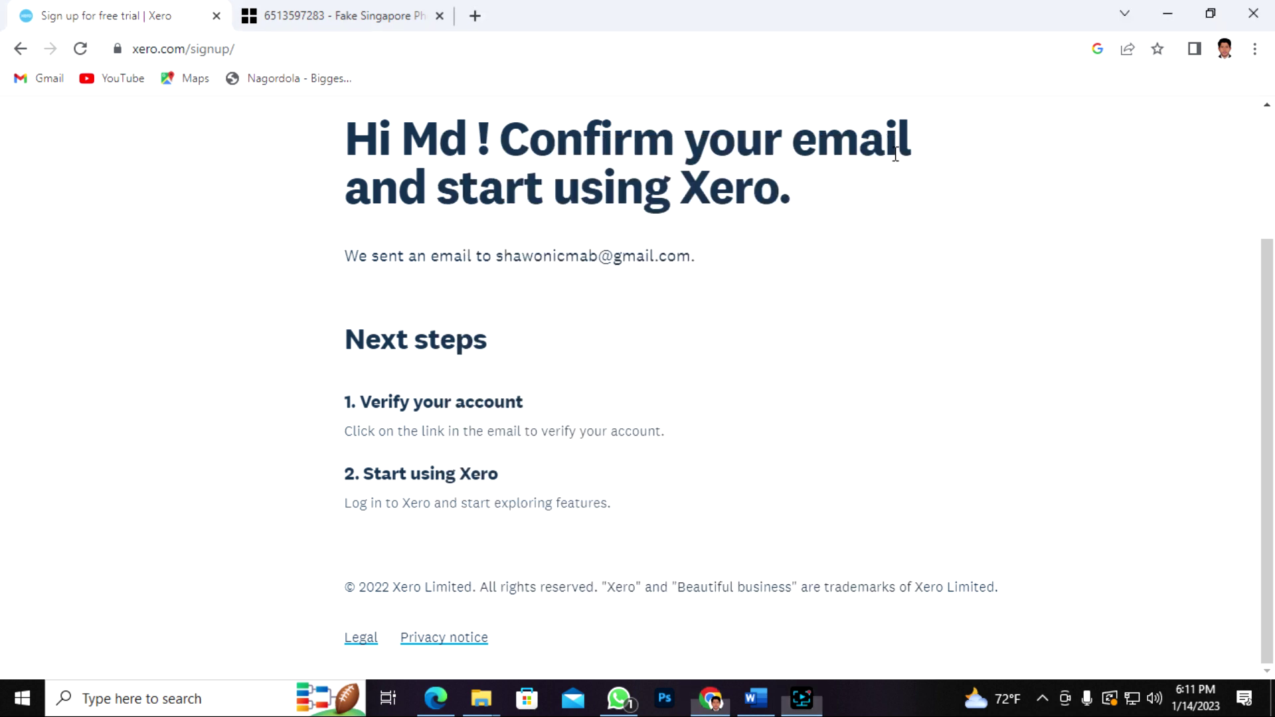
{"action": "left_click", "coordinate": [370, 13]}
{"action": "left_click", "coordinate": [438, 16]}
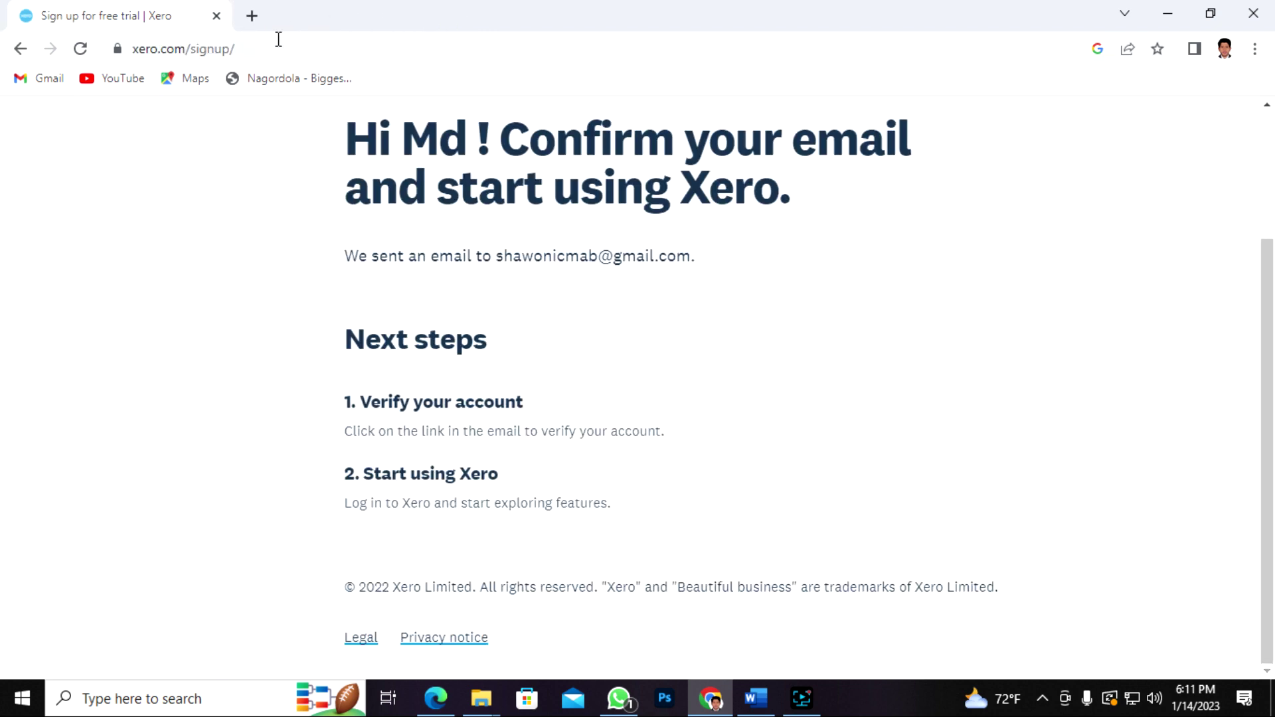
Open a new Incognito window from Chrome's menu
{"action": "left_click", "coordinate": [253, 15]}
{"action": "left_click", "coordinate": [439, 16]}
{"action": "left_click", "coordinate": [1254, 49]}
{"action": "left_click", "coordinate": [1129, 120]}
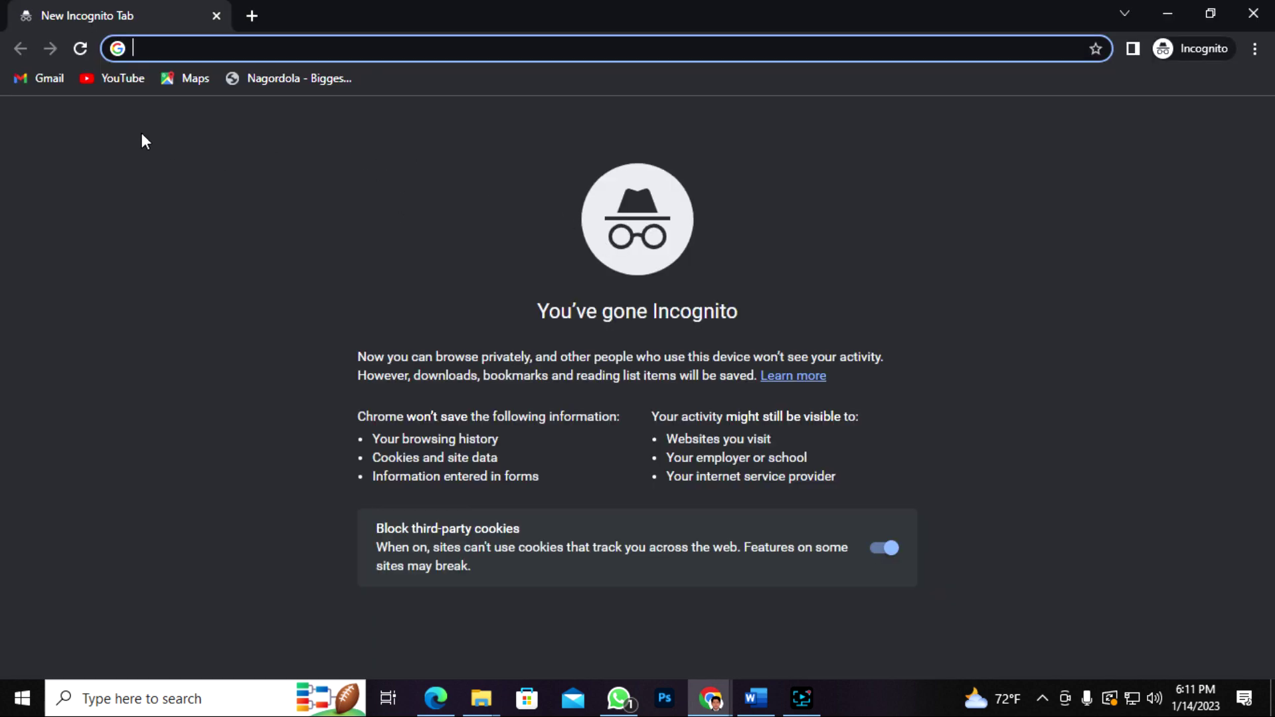
Sign in to Gmail with the saved Xero account and its password, passing 2-step verification
{"action": "left_click", "coordinate": [20, 80]}
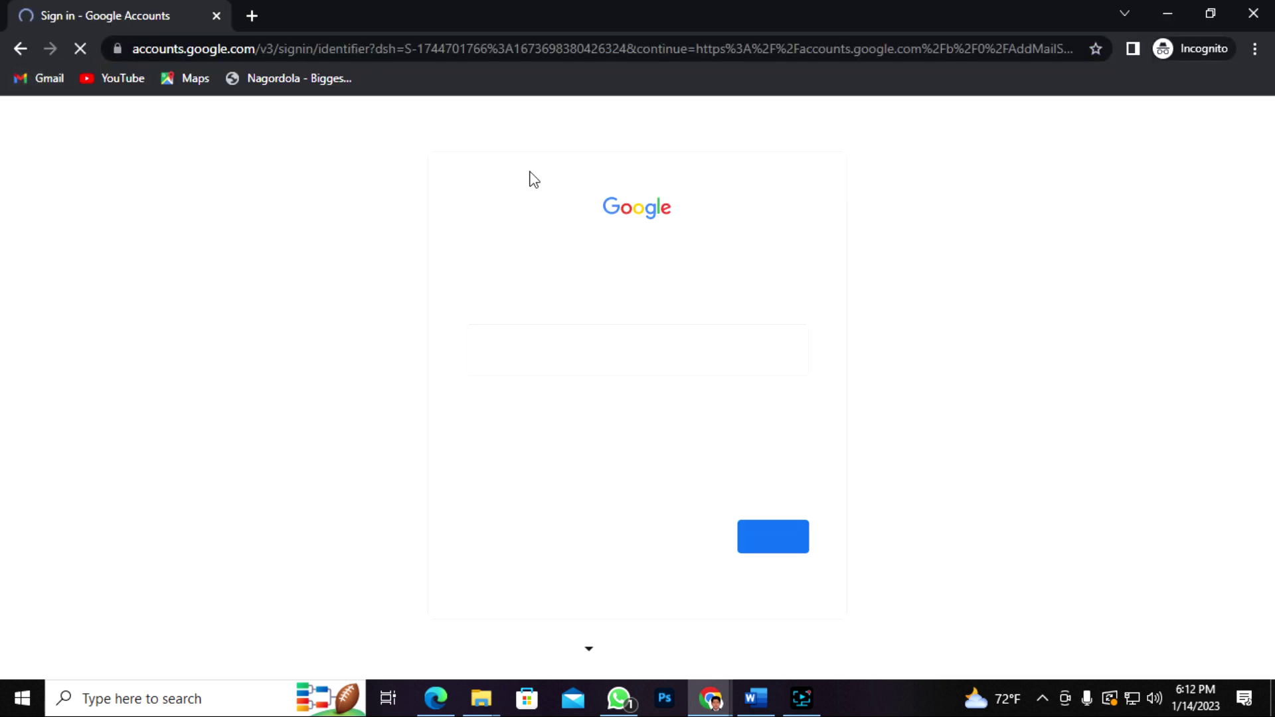
{"action": "left_click", "coordinate": [597, 355]}
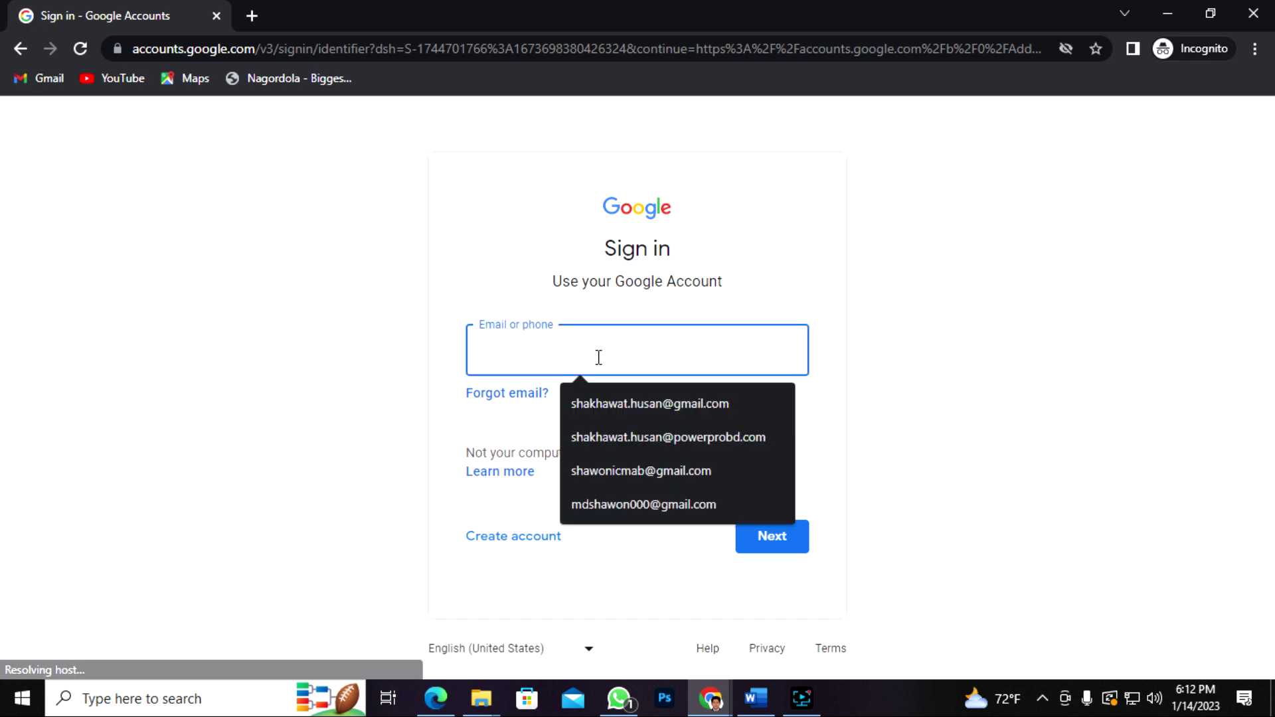
{"action": "left_click", "coordinate": [632, 468]}
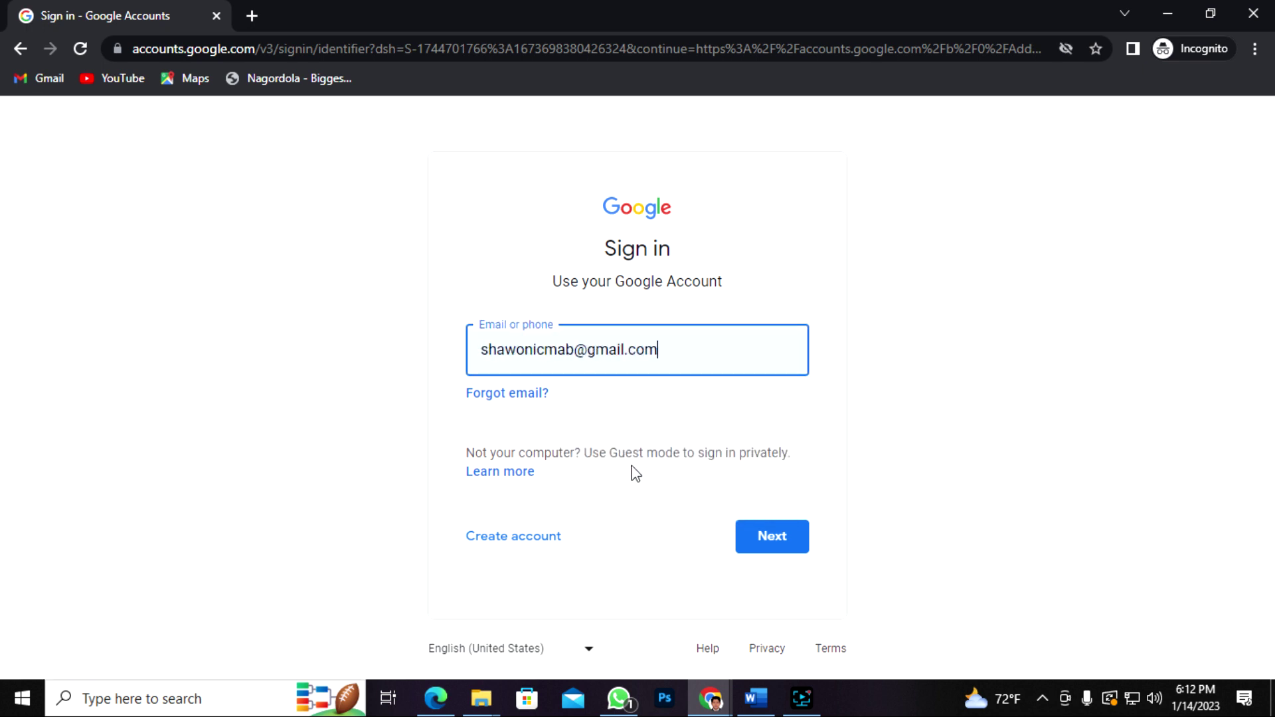
{"action": "left_click", "coordinate": [752, 544]}
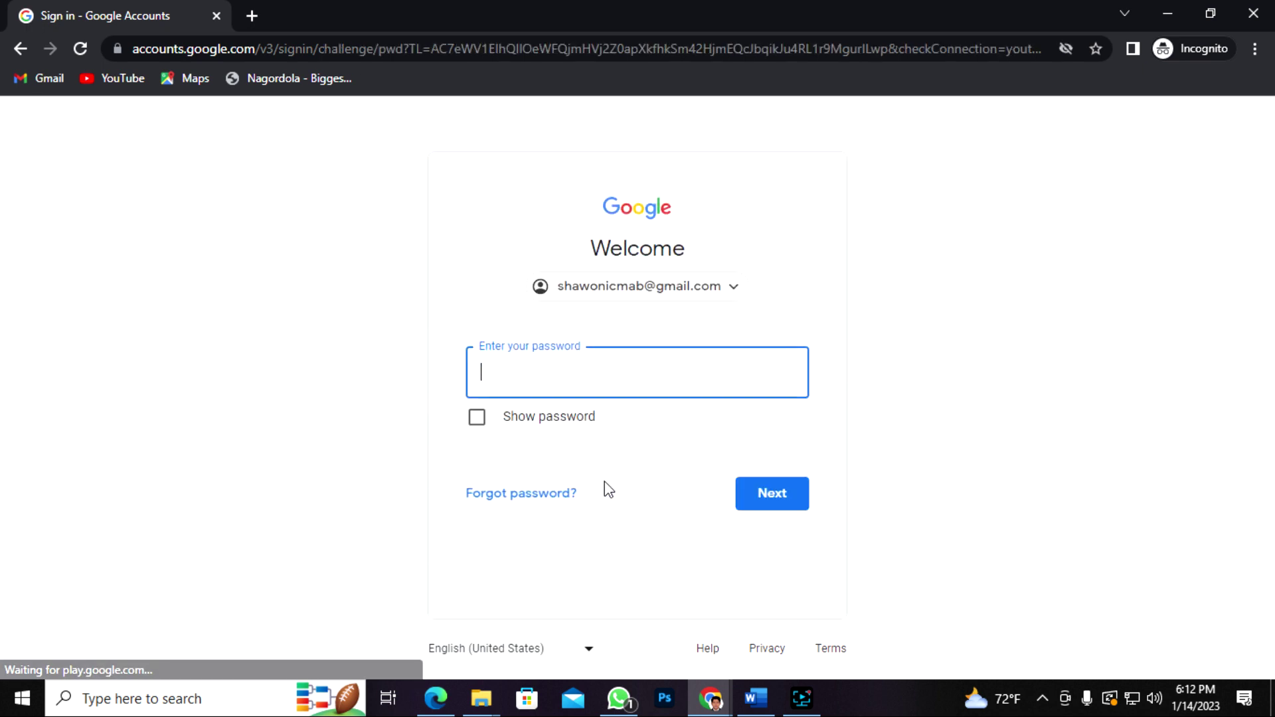
{"action": "type", "text": "•"}
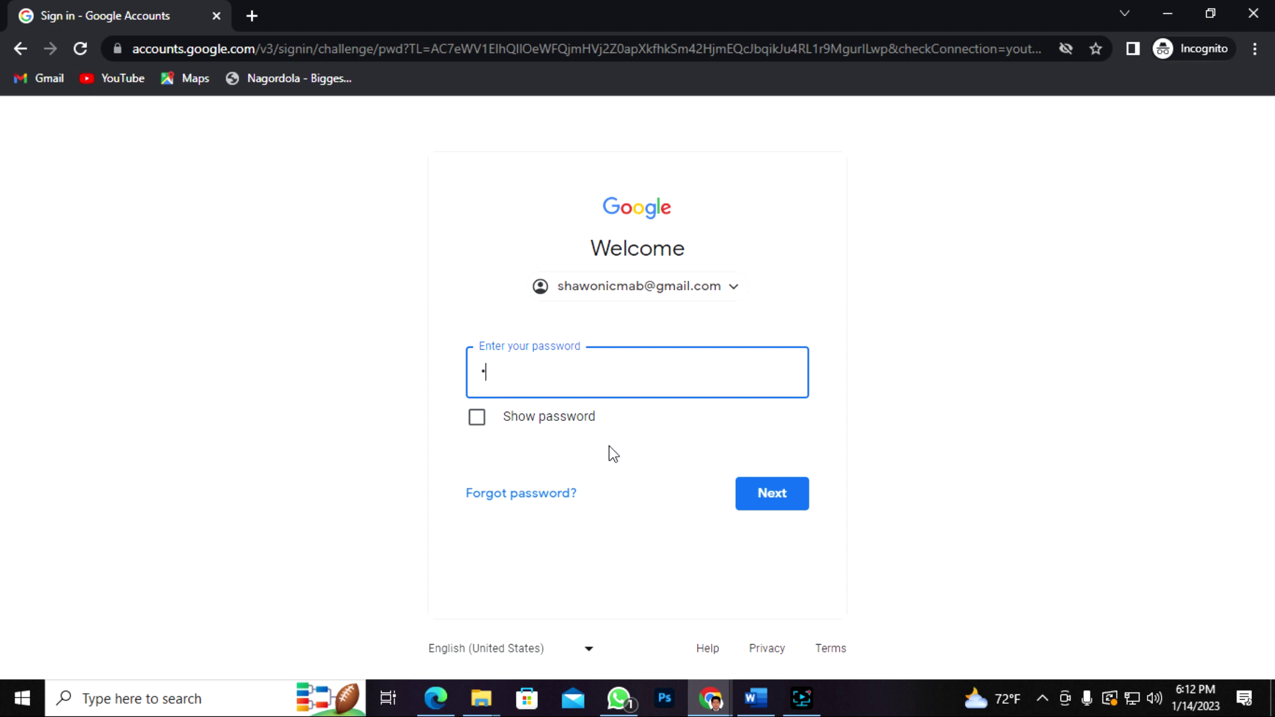
{"action": "type", "text": "•"}
{"action": "key", "text": "BackSpace"}
{"action": "key", "text": "BackSpace"}
{"action": "type", "text": "••••••••••"}
{"action": "type", "text": "•"}
{"action": "left_click", "coordinate": [776, 493]}
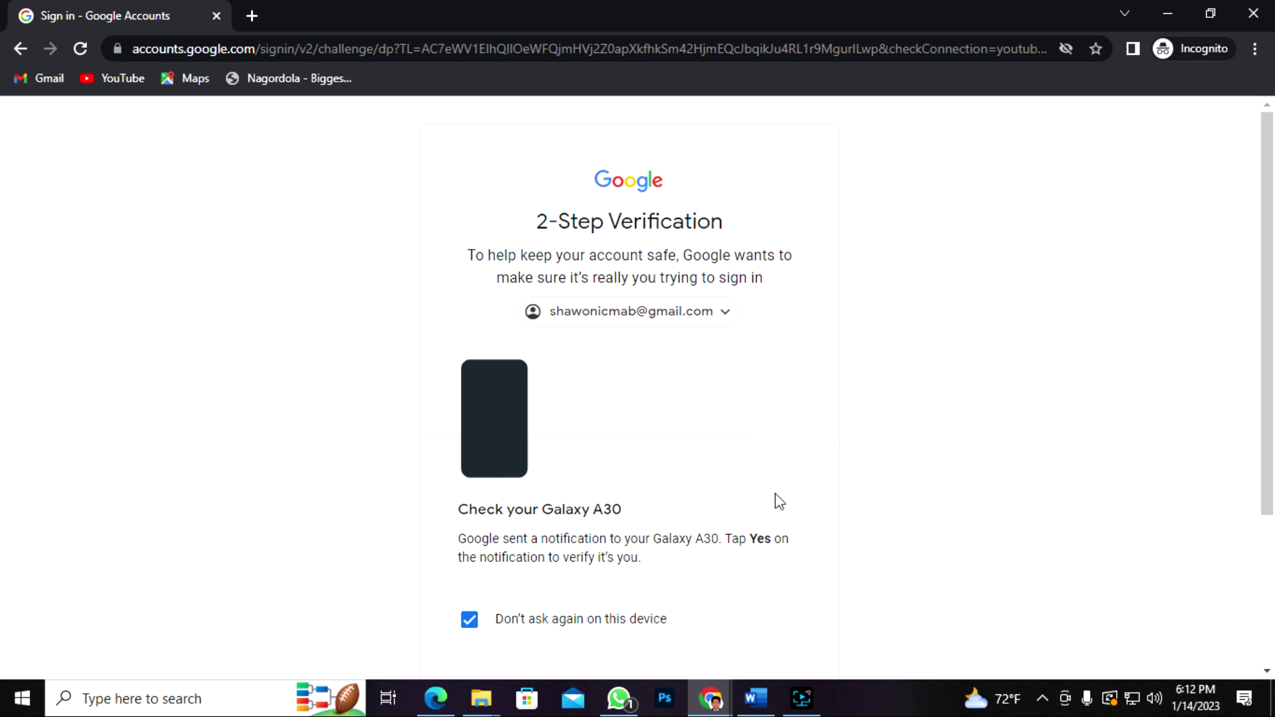
{"action": "scroll", "coordinate": [780, 502], "scroll_direction": "down", "scroll_amount": 3}
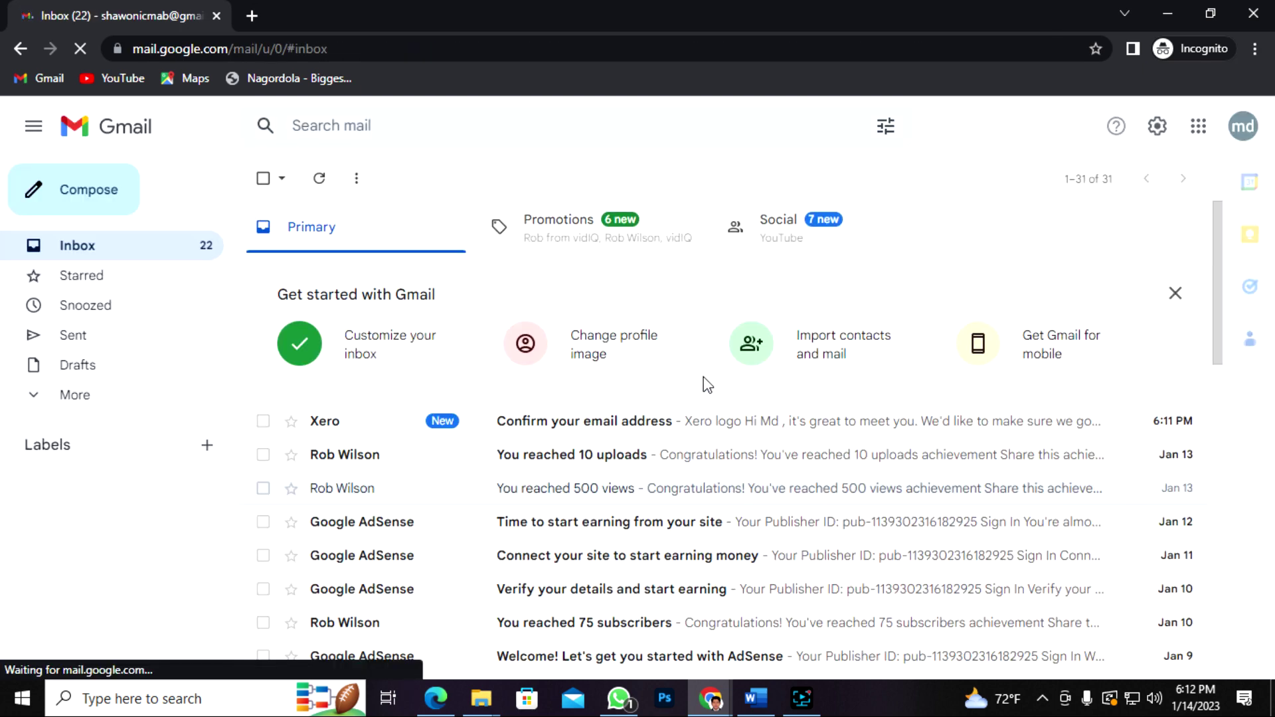
Open Xero's 'Confirm your email address' message and choose 'Yes, it's me – let's get started'
{"action": "scroll", "coordinate": [707, 399], "scroll_direction": "down", "scroll_amount": 3}
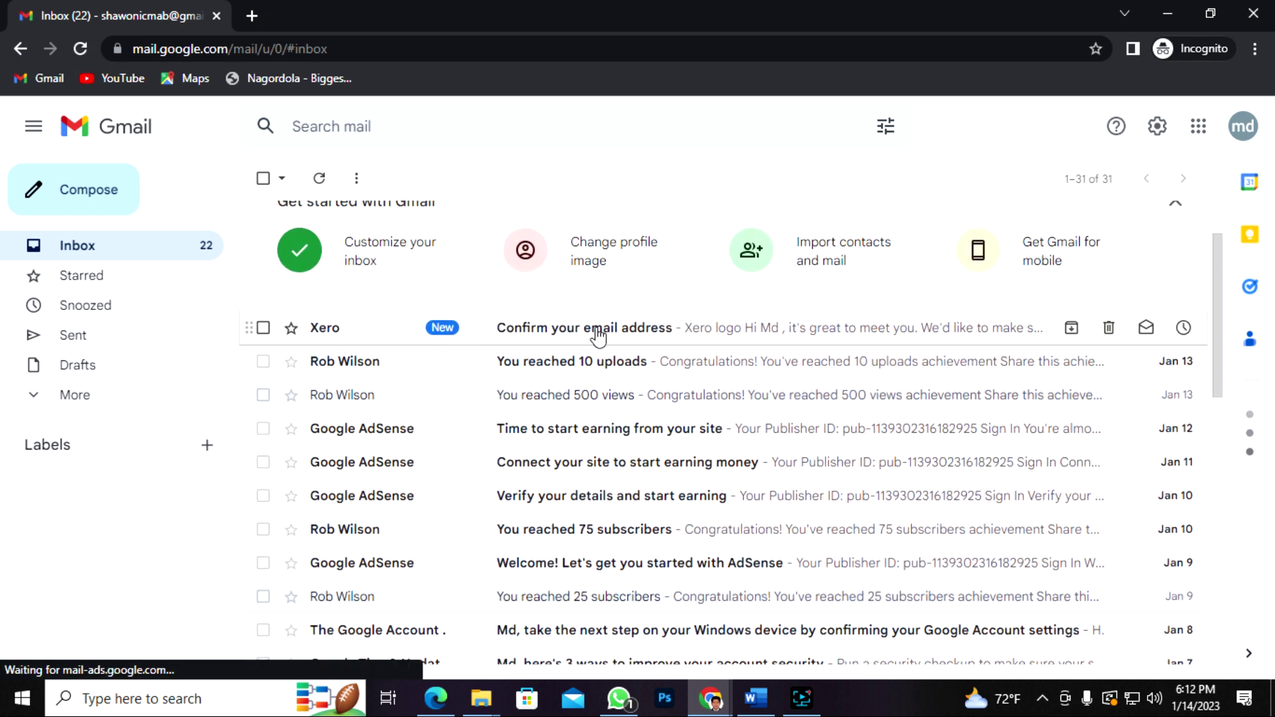
{"action": "left_click", "coordinate": [616, 329]}
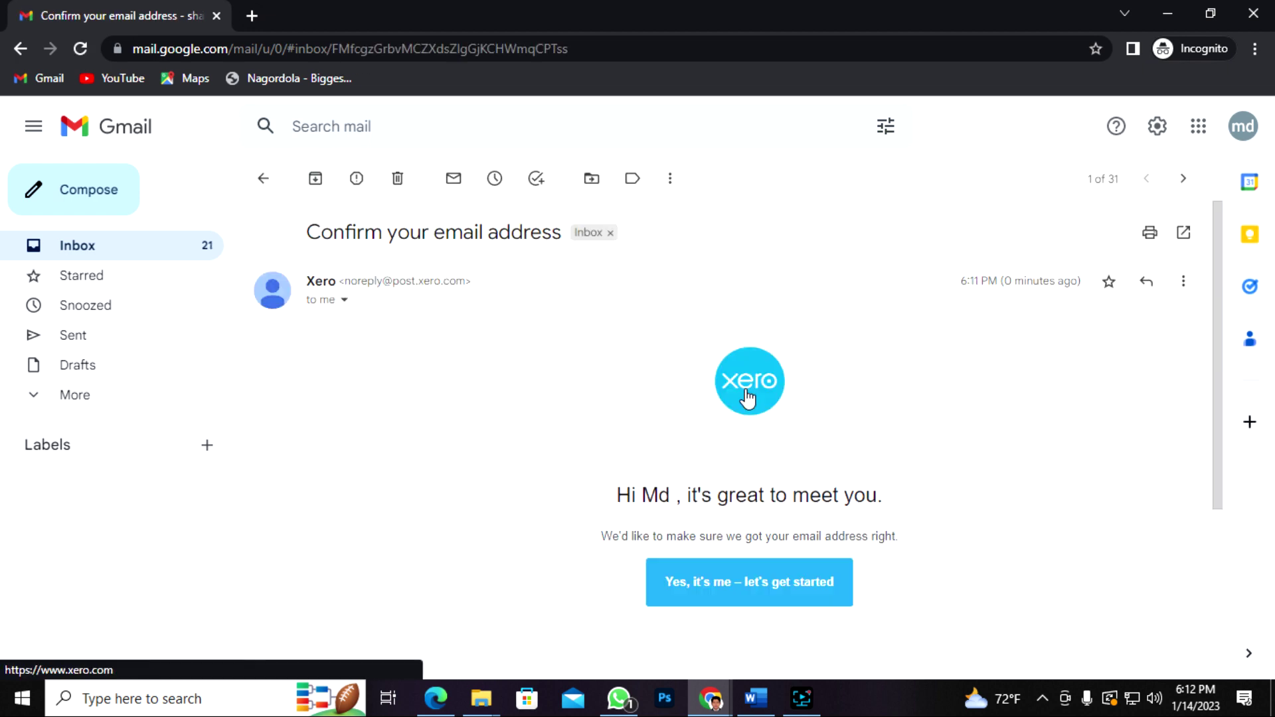
{"action": "scroll", "coordinate": [749, 397], "scroll_direction": "down", "scroll_amount": 2}
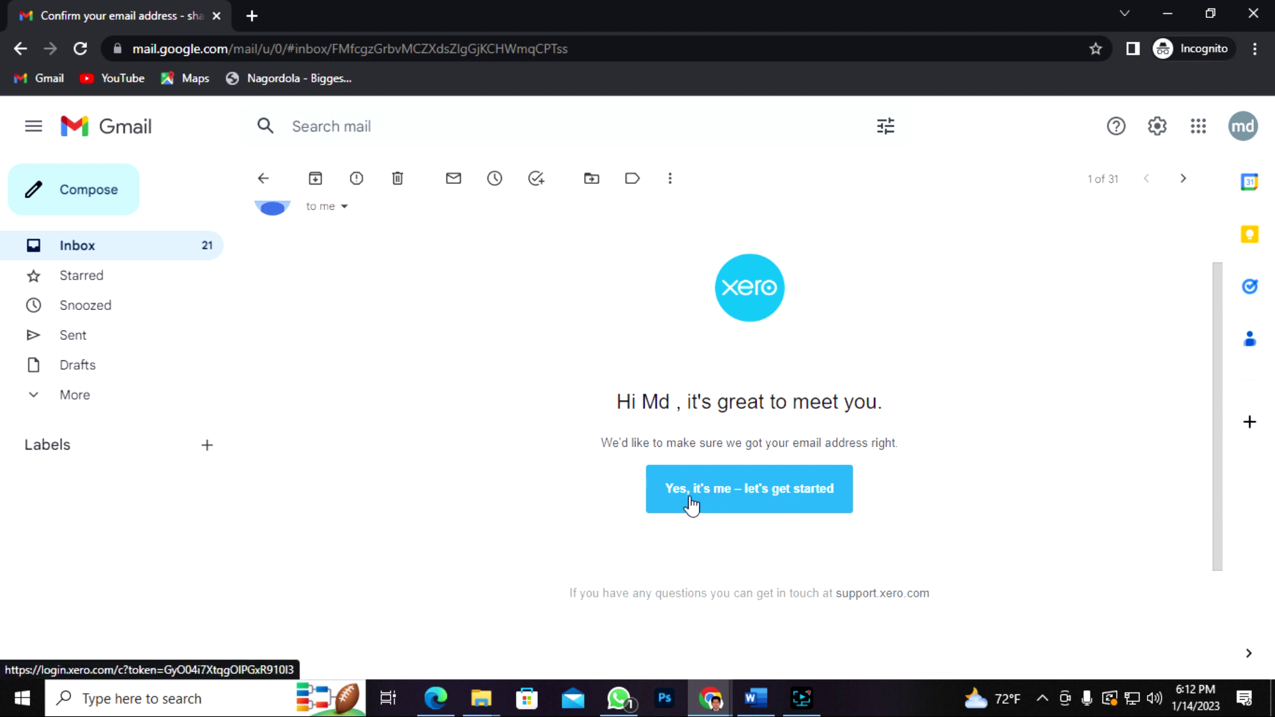
{"action": "left_click", "coordinate": [810, 493]}
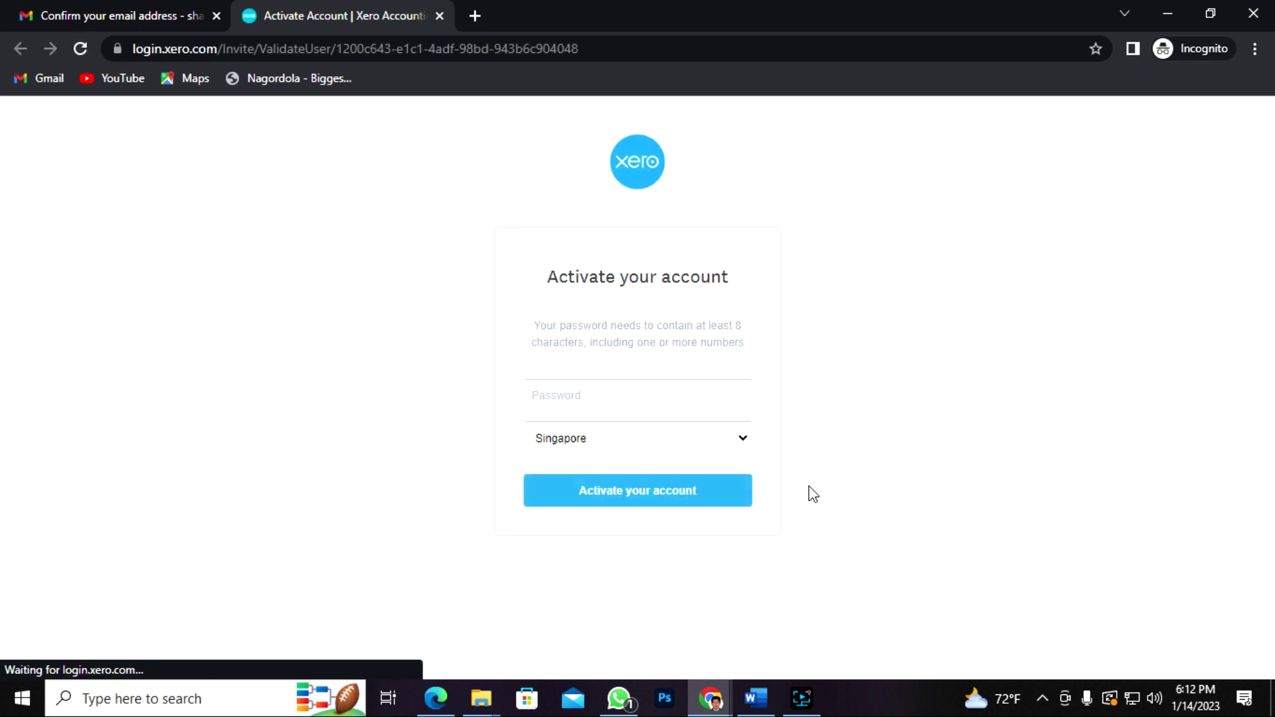
Set a new Xero password, activate the account, and move to the Business name field
{"action": "left_click", "coordinate": [723, 398]}
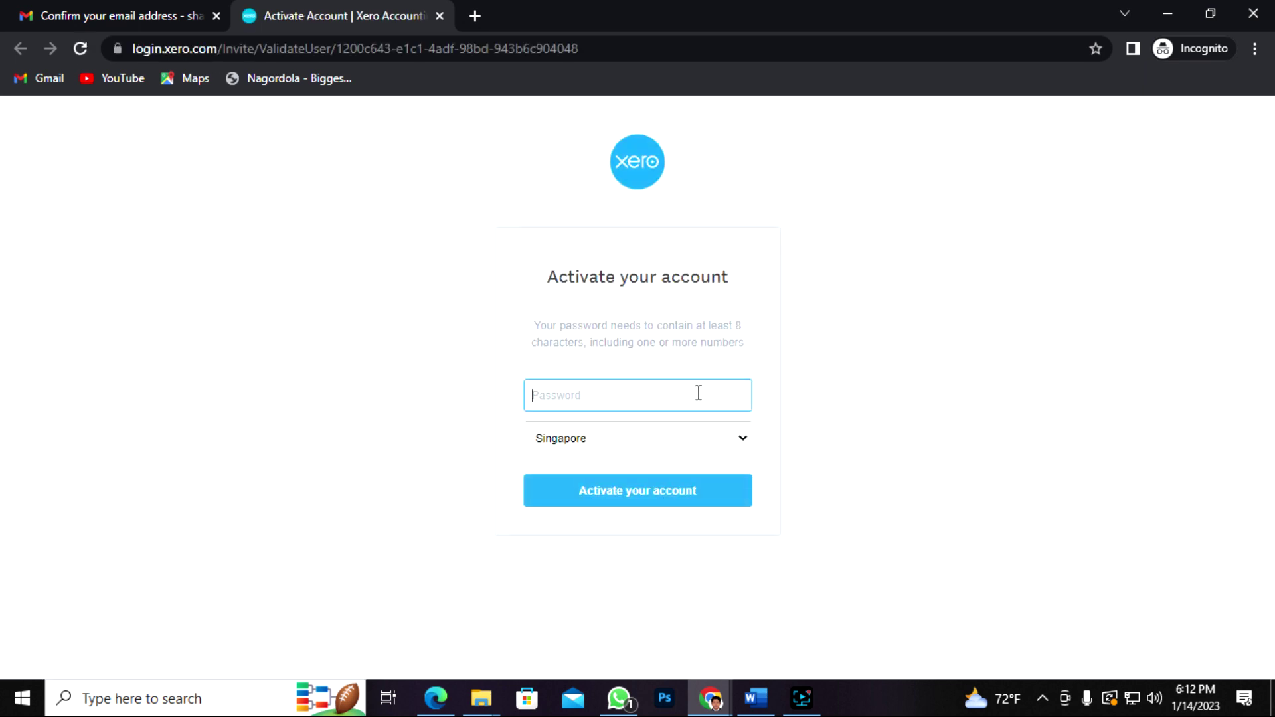
{"action": "type", "text": "a"}
{"action": "left_click", "coordinate": [655, 492]}
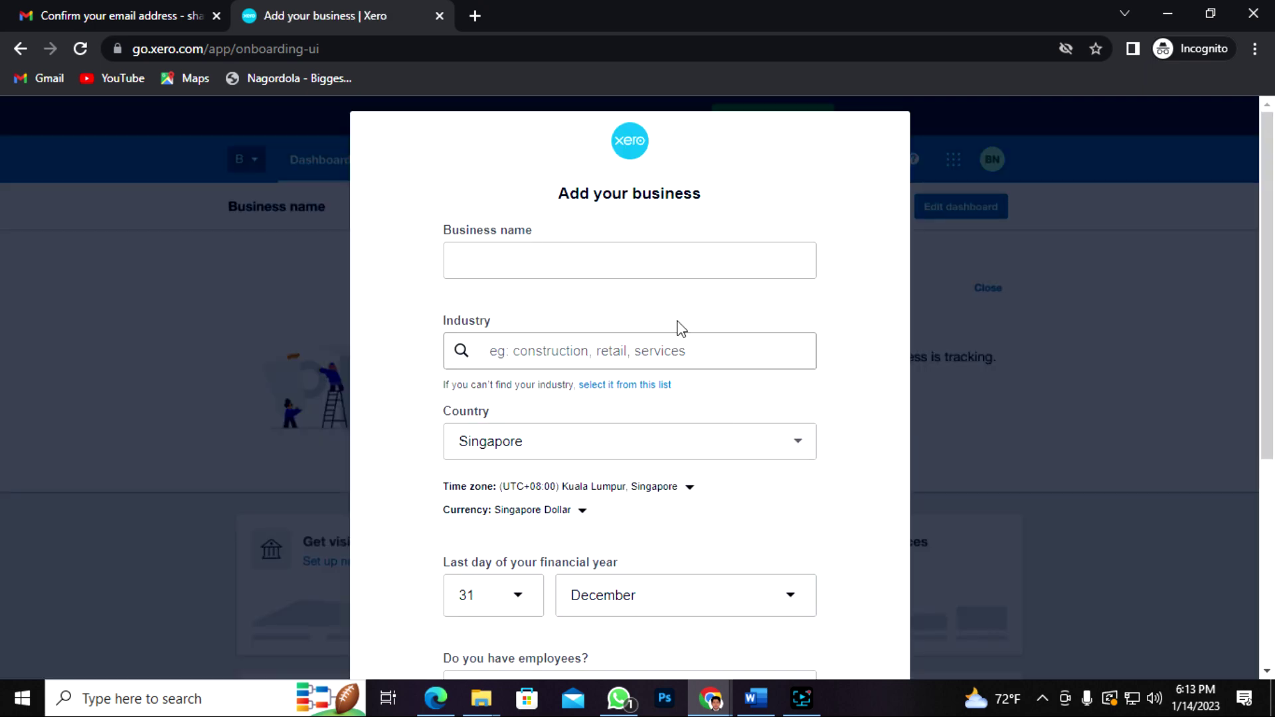
{"action": "left_click", "coordinate": [642, 258]}
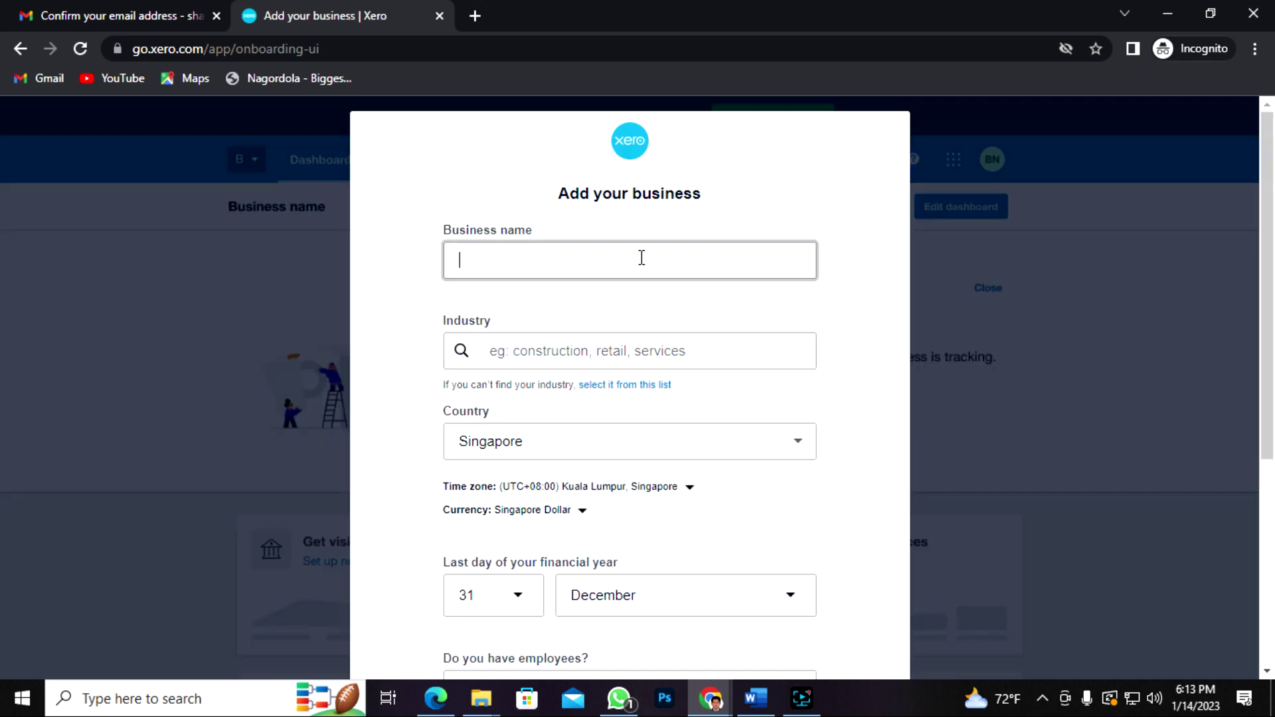
Copy 'Ideal consultancy PTE LTD' from the Word brief and bring the Xero form back
{"action": "left_click", "coordinate": [756, 697]}
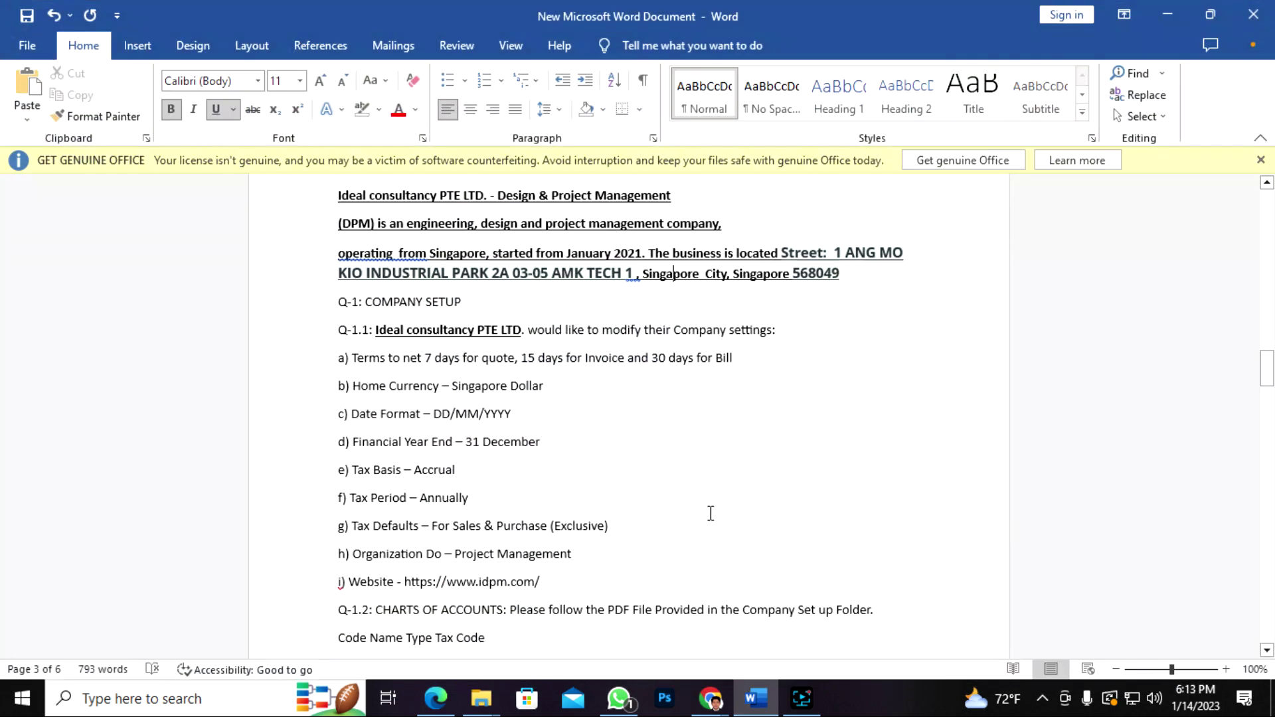
{"action": "scroll", "coordinate": [695, 490], "scroll_direction": "up", "scroll_amount": 1}
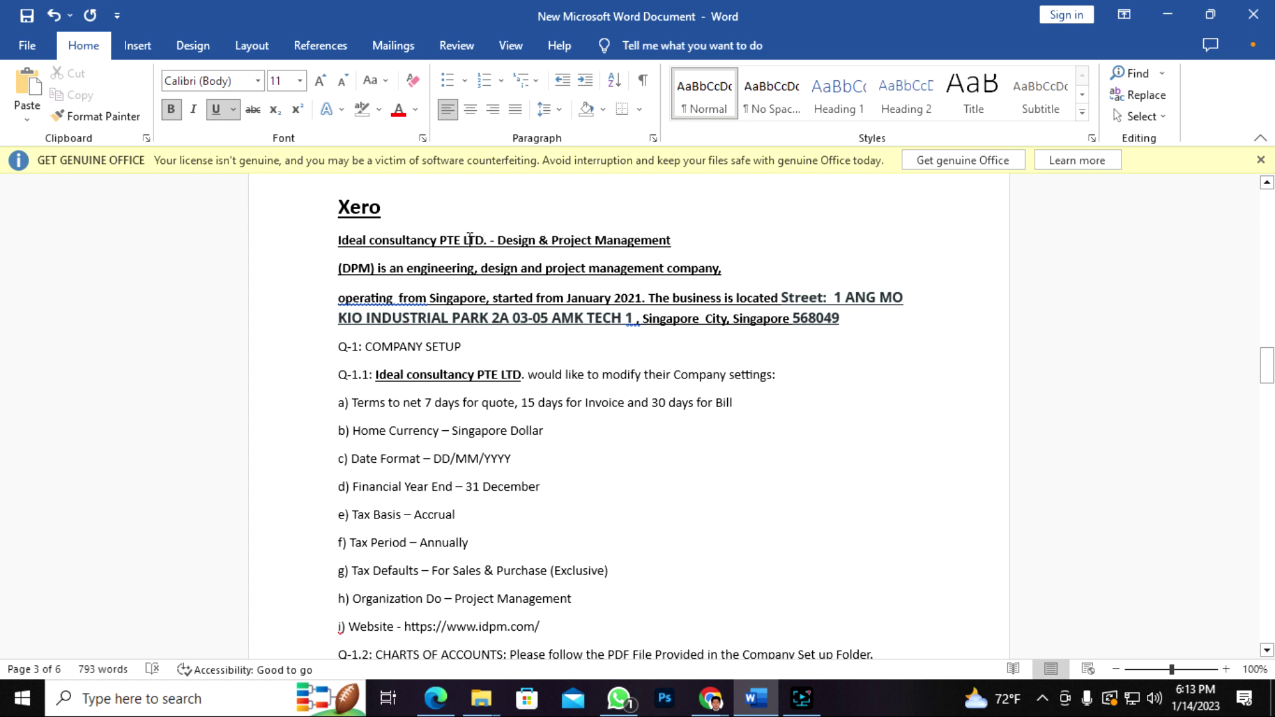
{"action": "left_click_drag", "start_coordinate": [469, 240], "coordinate": [338, 240]}
{"action": "key", "text": "ctrl+c"}
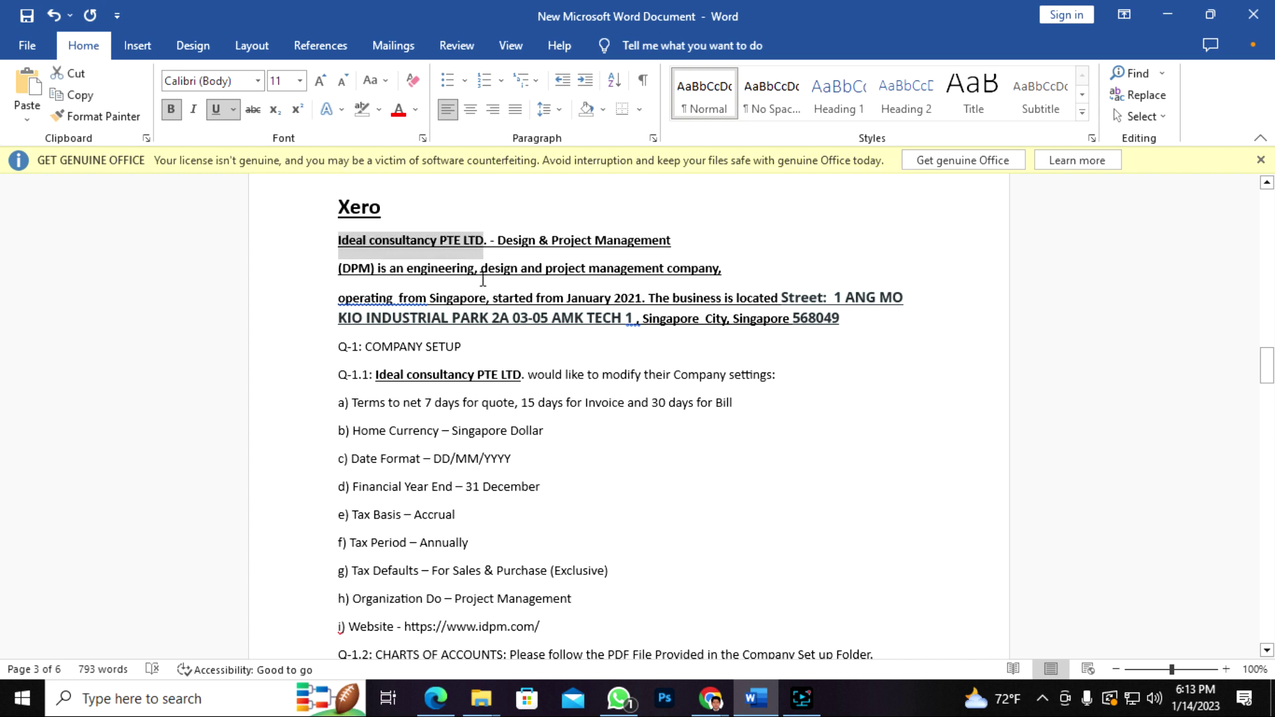
{"action": "left_click", "coordinate": [710, 698]}
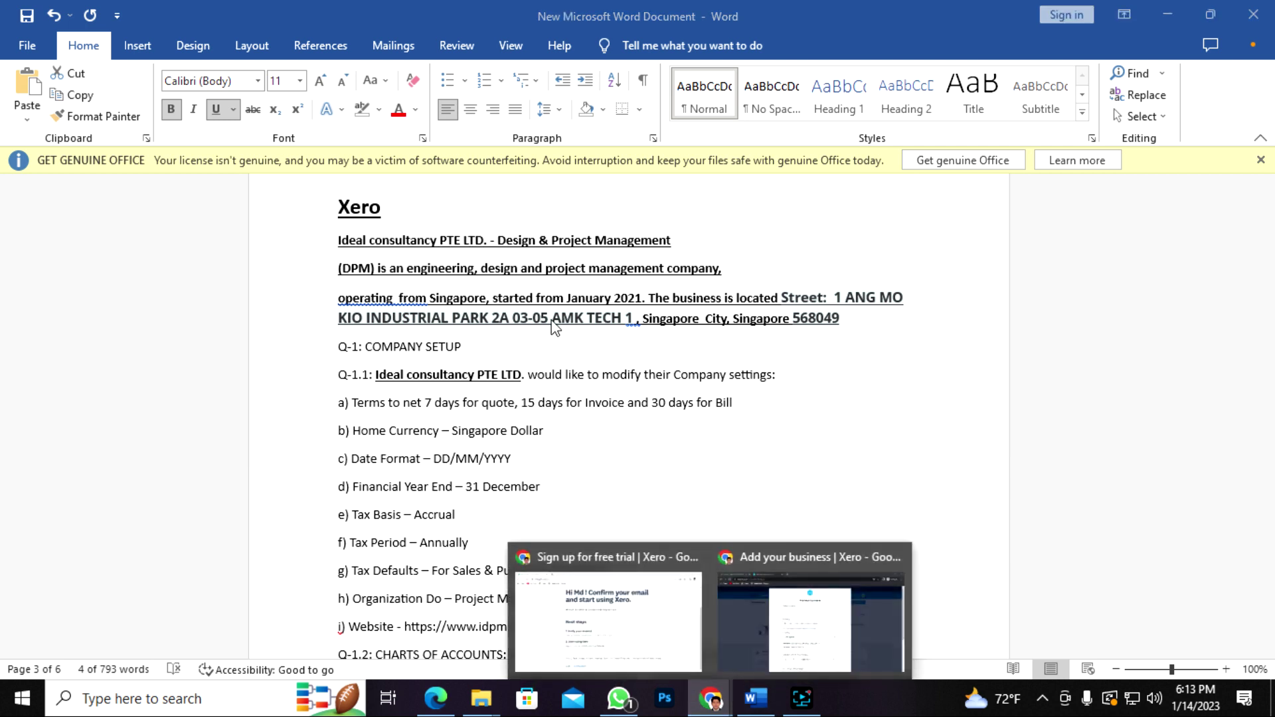
{"action": "left_click", "coordinate": [794, 642]}
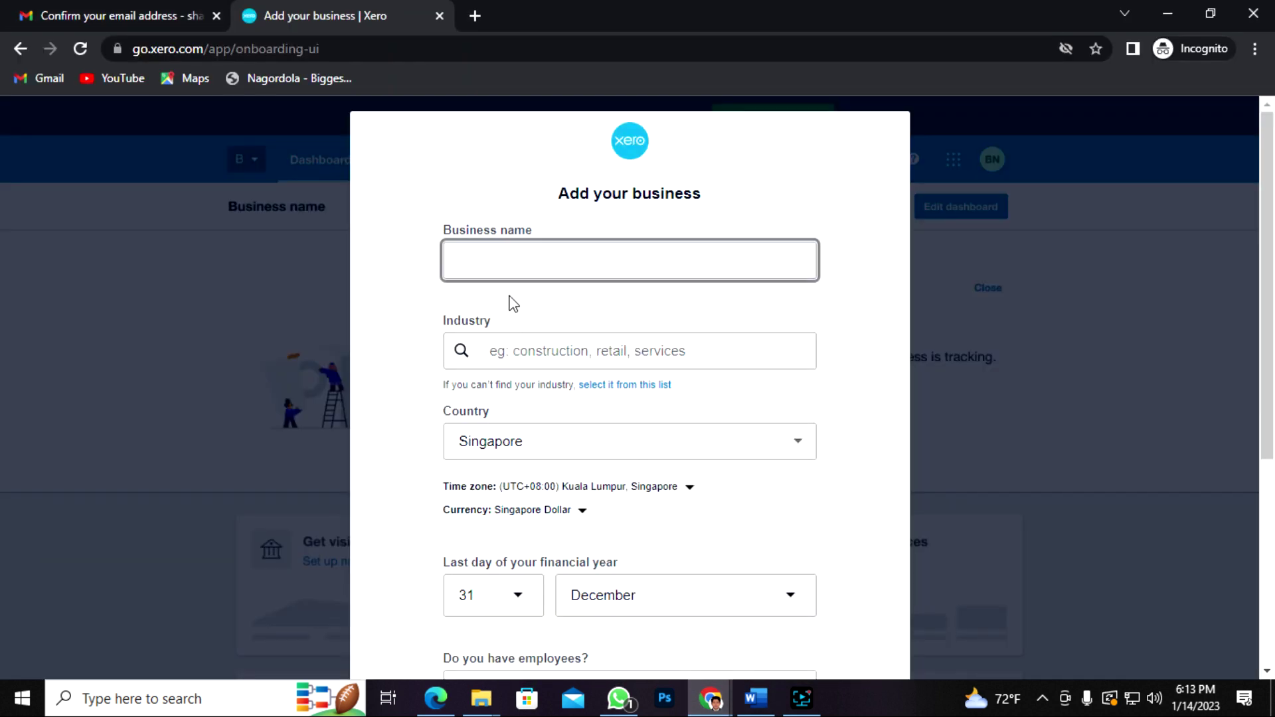
Paste 'Ideal consultancy PTE LTD' as the business name and recheck the Word brief
{"action": "key", "text": "ctrl+v"}
{"action": "left_click", "coordinate": [550, 351]}
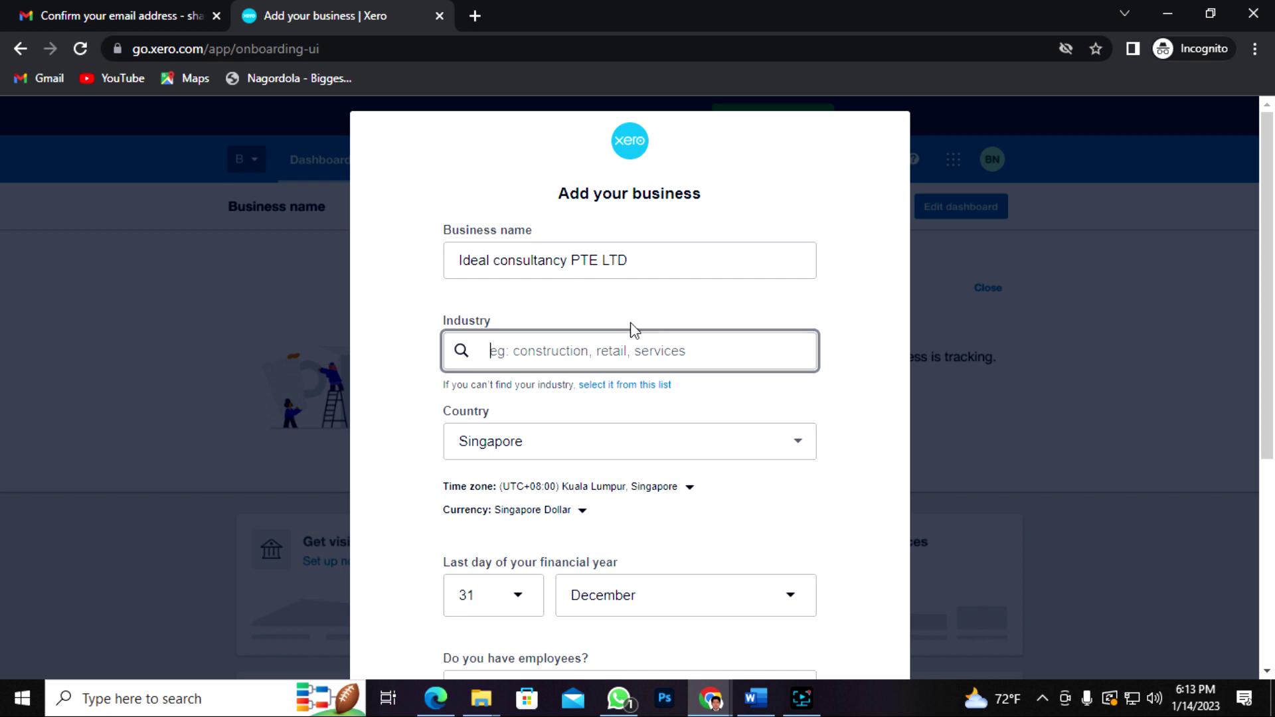
{"action": "left_click", "coordinate": [756, 698]}
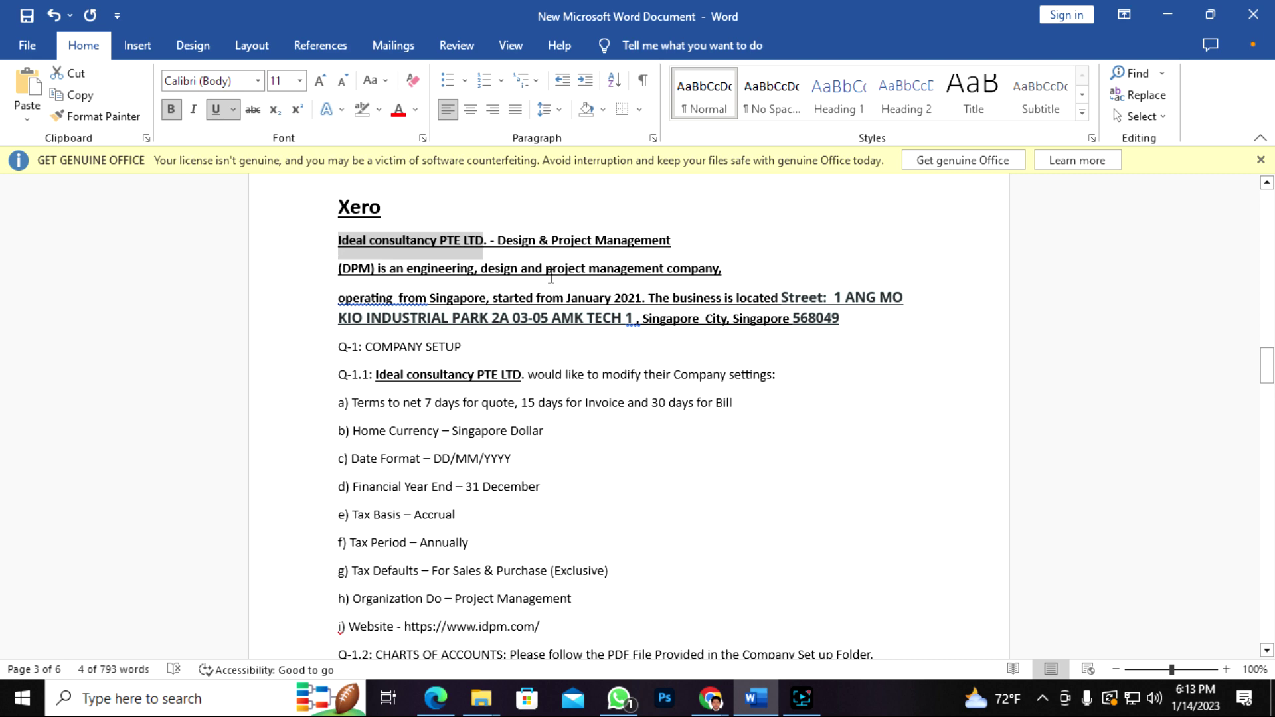
{"action": "left_click", "coordinate": [1168, 15]}
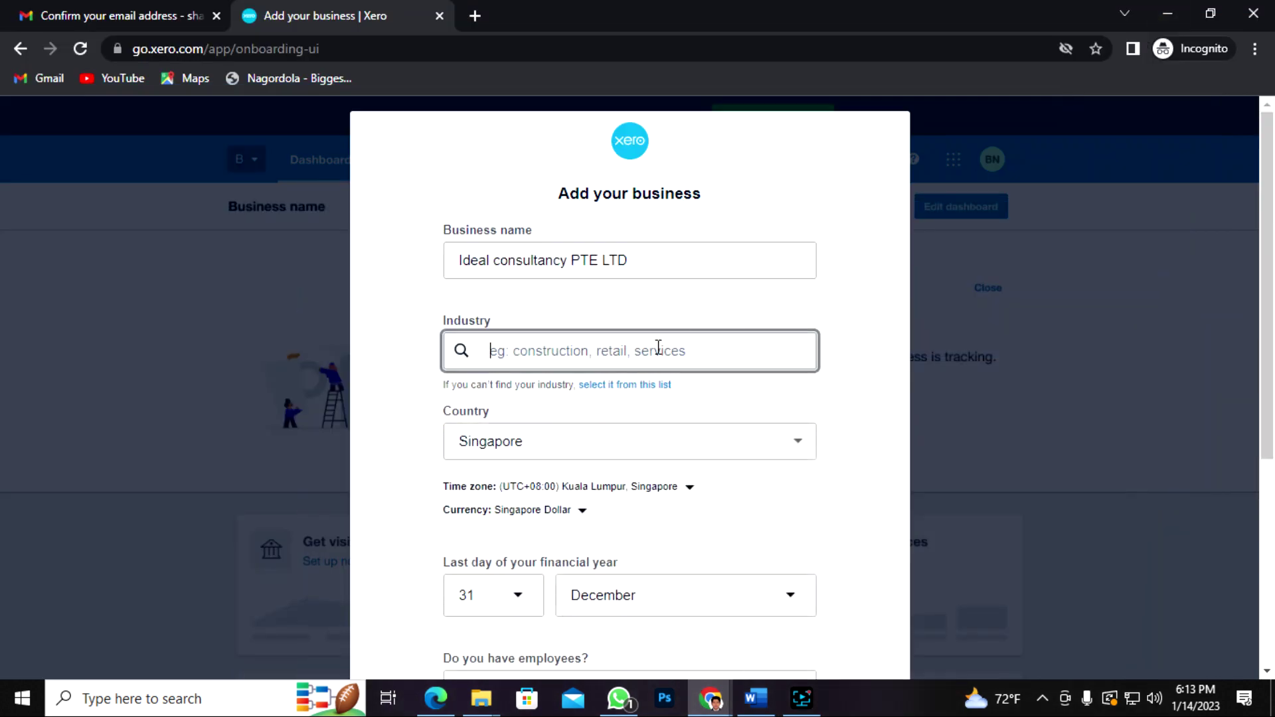
Try industry searches 'project' and 'management', then settle on 'engi' for Engineering options
{"action": "type", "text": "eng"}
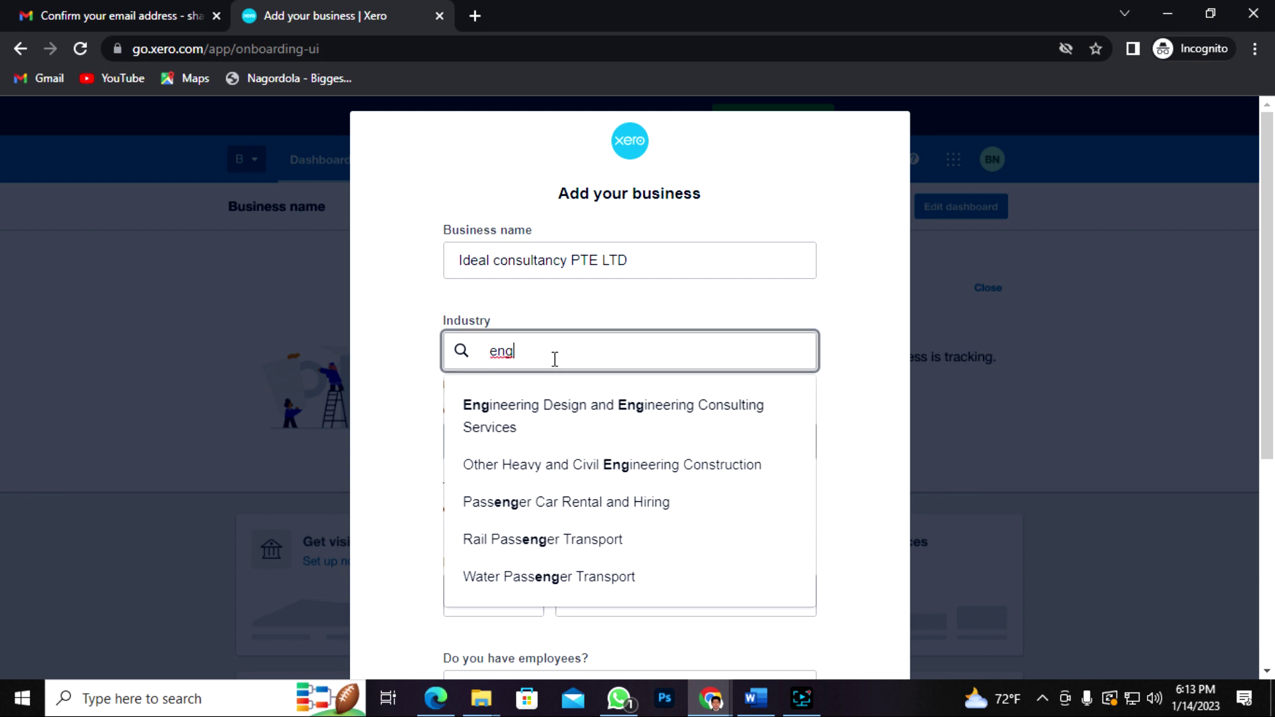
{"action": "key", "text": "BackSpace"}
{"action": "key", "text": "BackSpace"}
{"action": "key", "text": "BackSpace"}
{"action": "type", "text": "proje"}
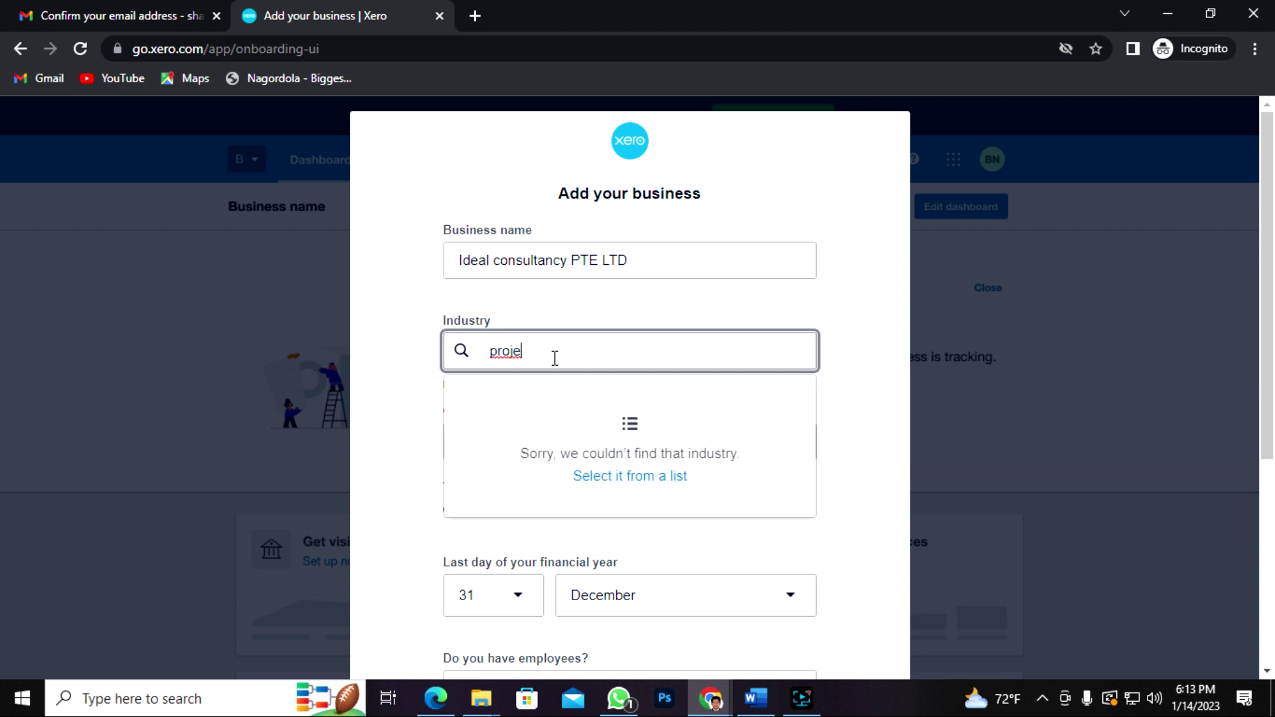
{"action": "type", "text": "c"}
{"action": "key", "text": "BackSpace"}
{"action": "key", "text": "BackSpace"}
{"action": "key", "text": "BackSpace"}
{"action": "key", "text": "BackSpace"}
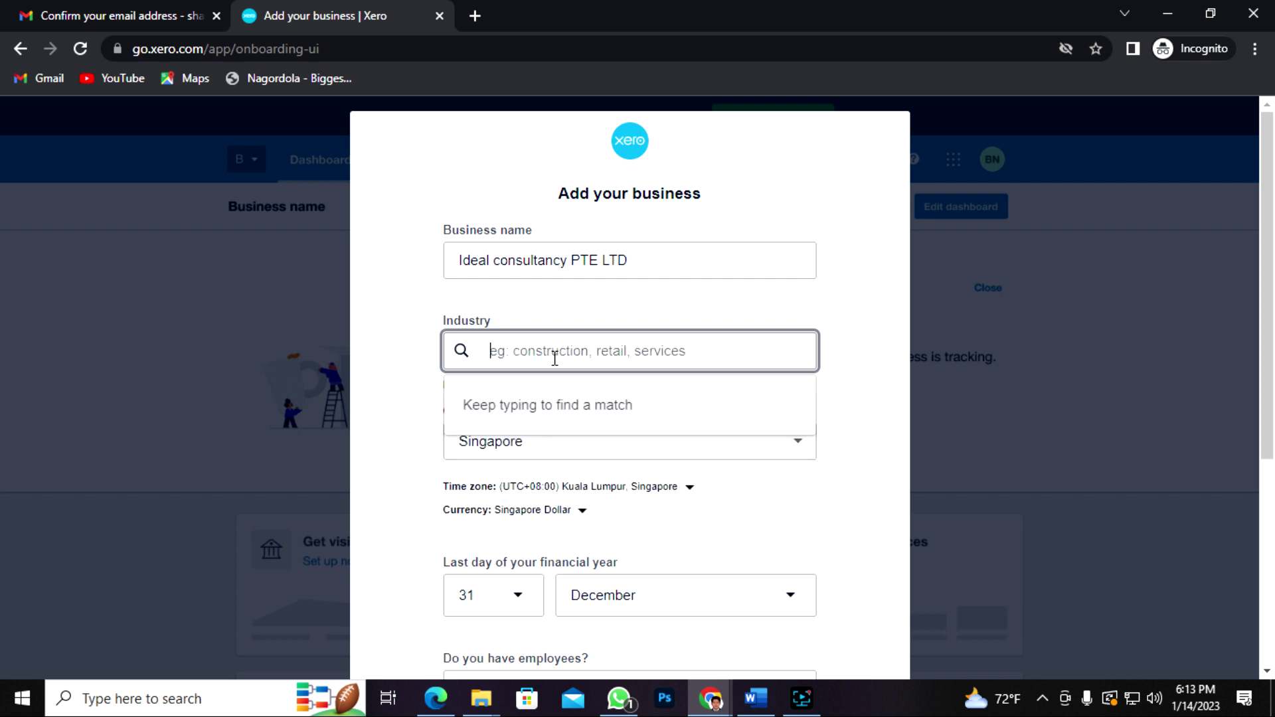
{"action": "type", "text": "manage"}
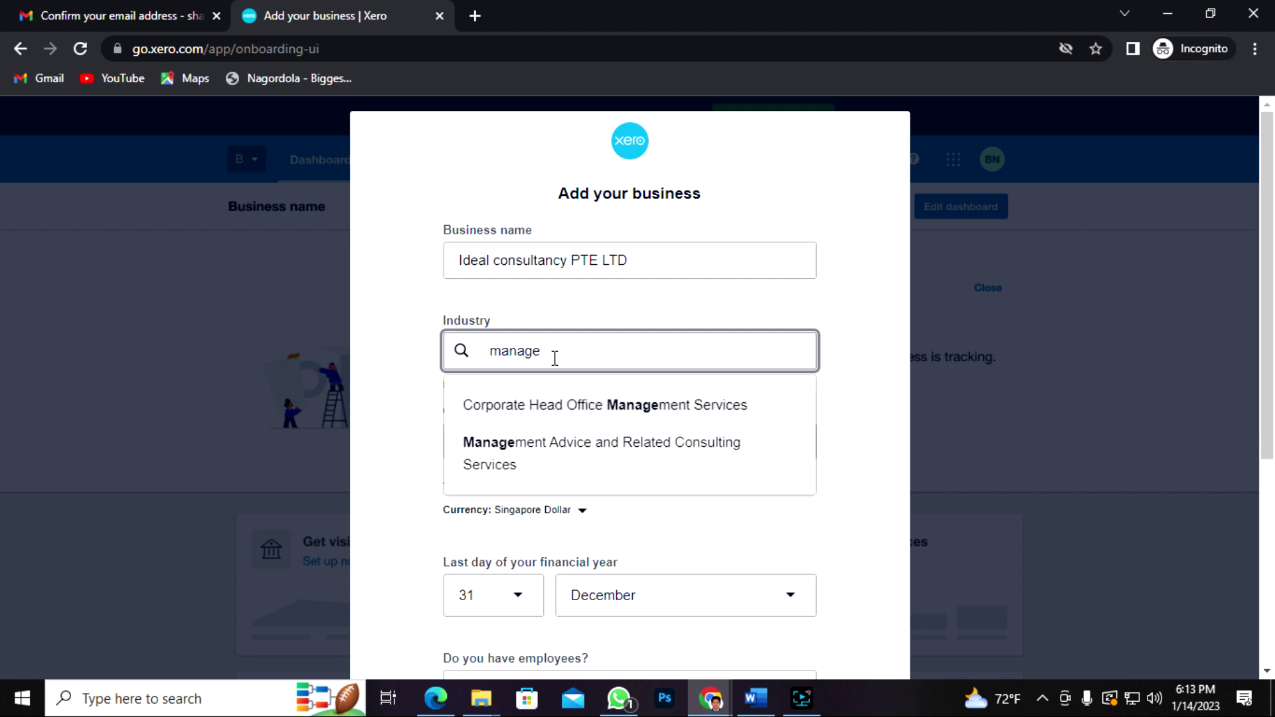
{"action": "type", "text": "ment"}
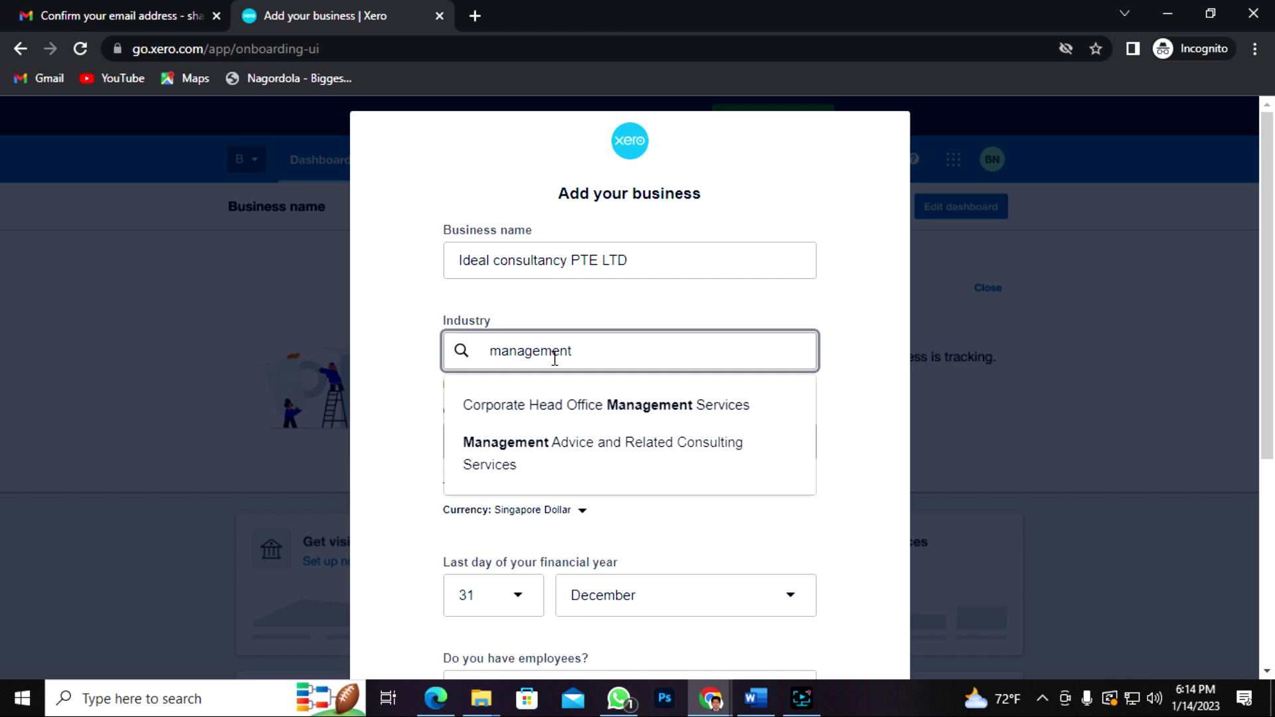
{"action": "left_click", "coordinate": [491, 354]}
{"action": "type", "text": "pro"}
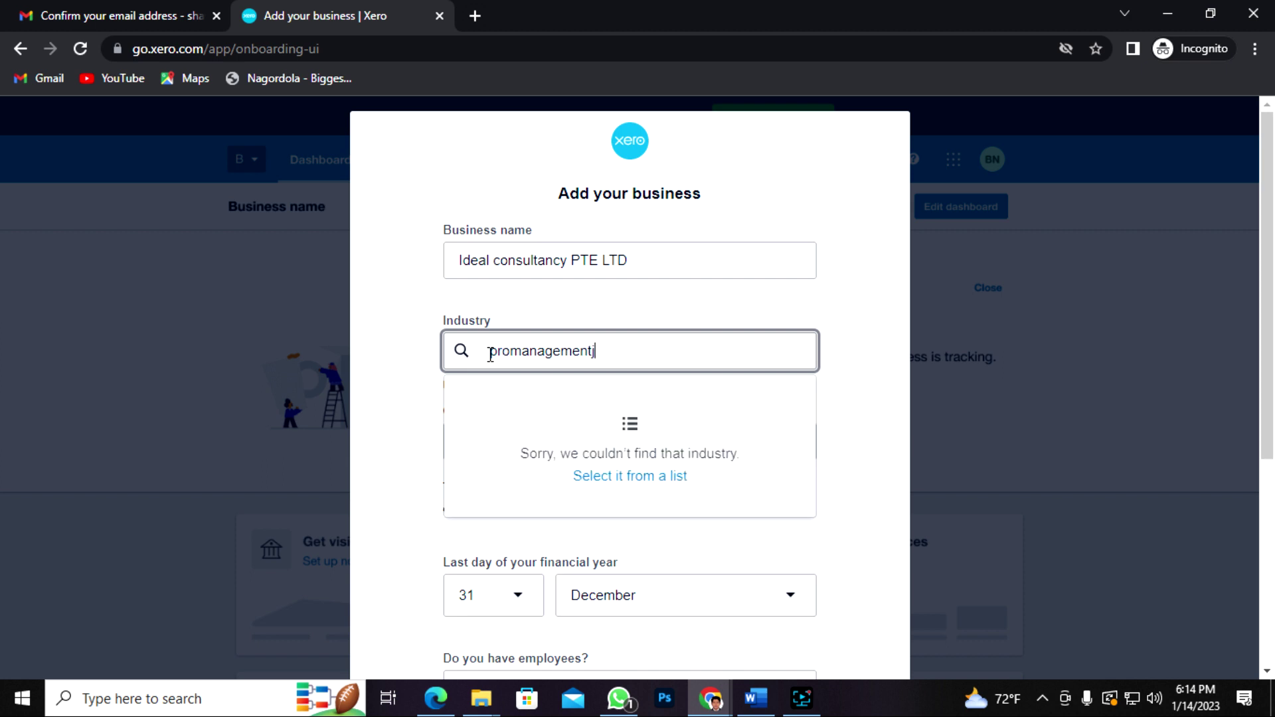
{"action": "type", "text": "t"}
{"action": "left_click_drag", "start_coordinate": [602, 352], "coordinate": [483, 363]}
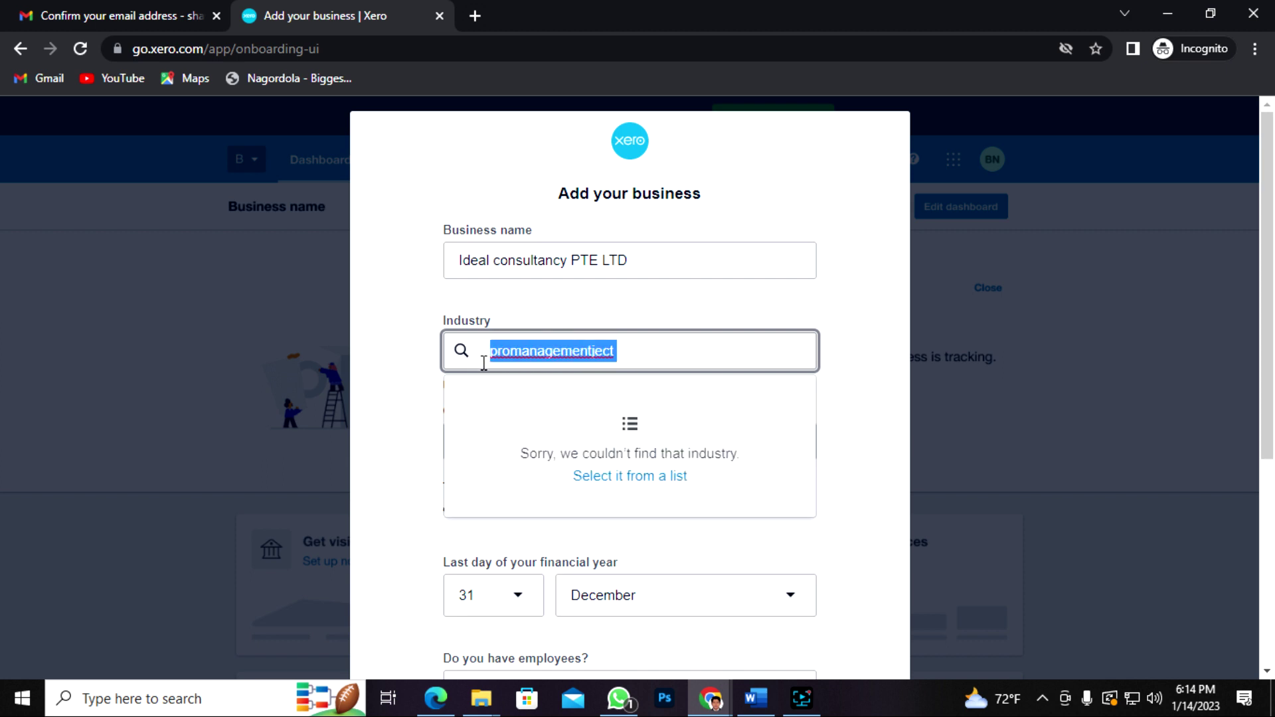
{"action": "type", "text": "project"}
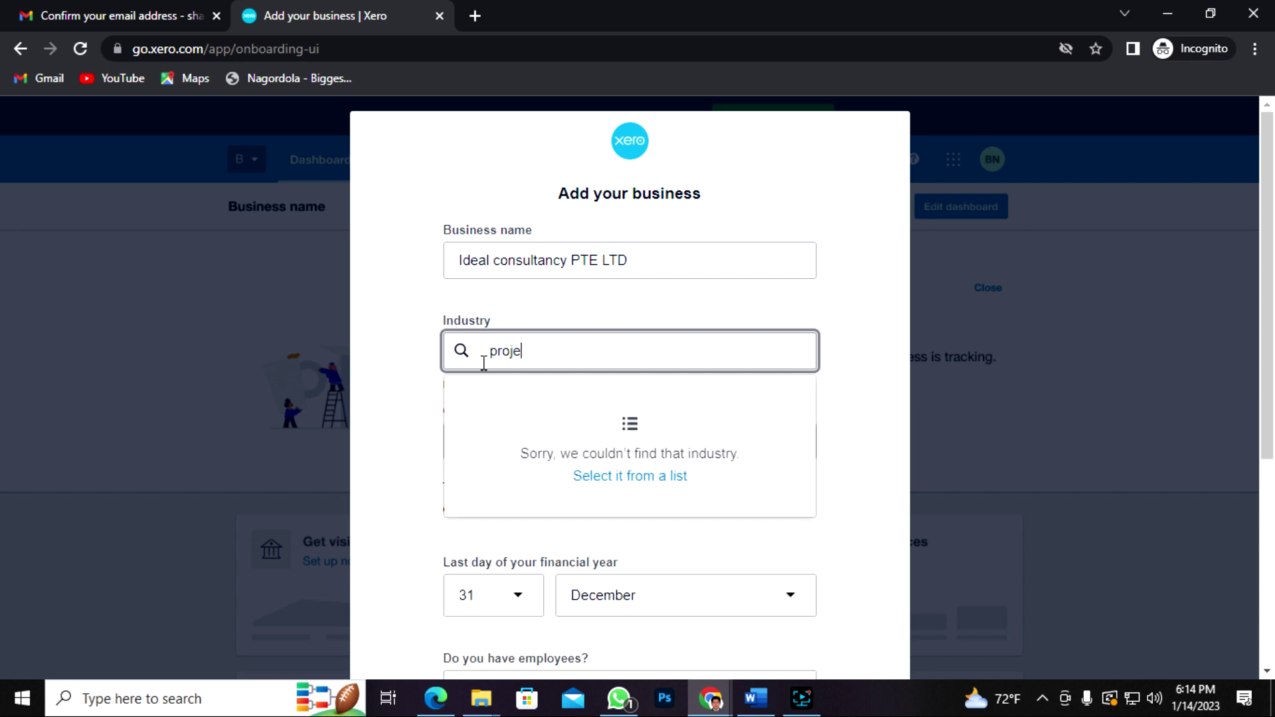
{"action": "key", "text": "BackSpace"}
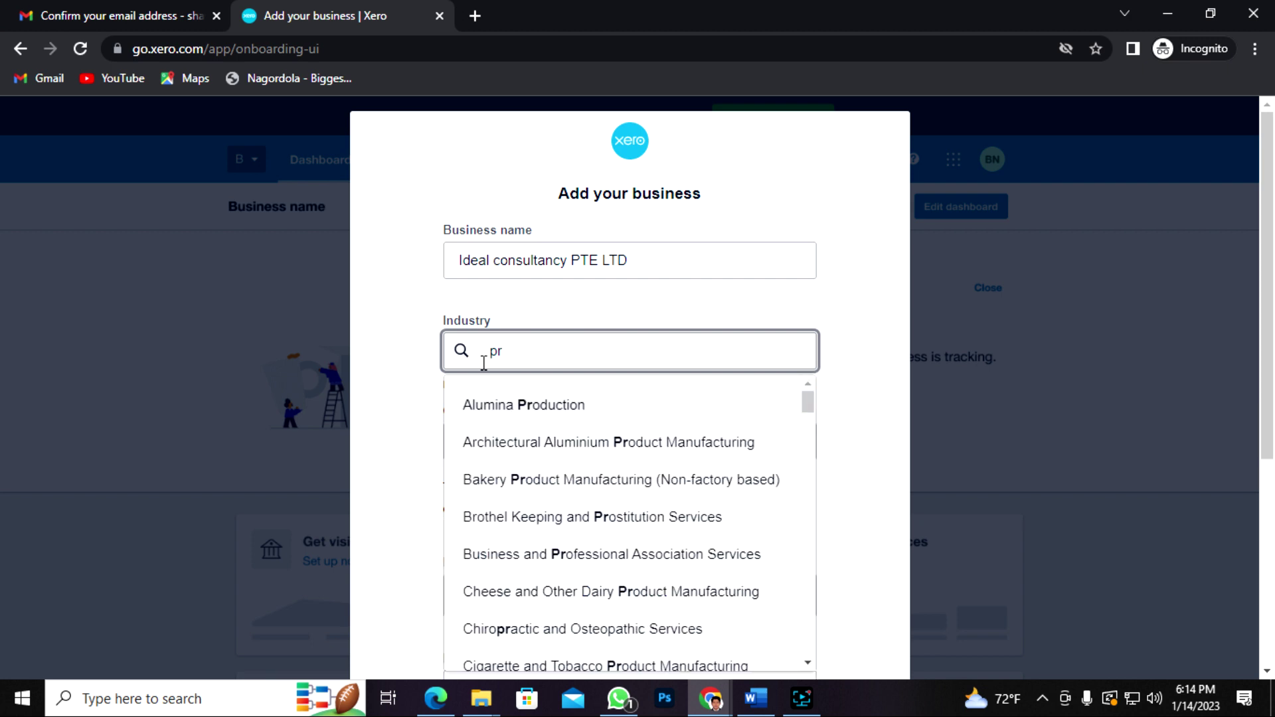
{"action": "key", "text": "BackSpace"}
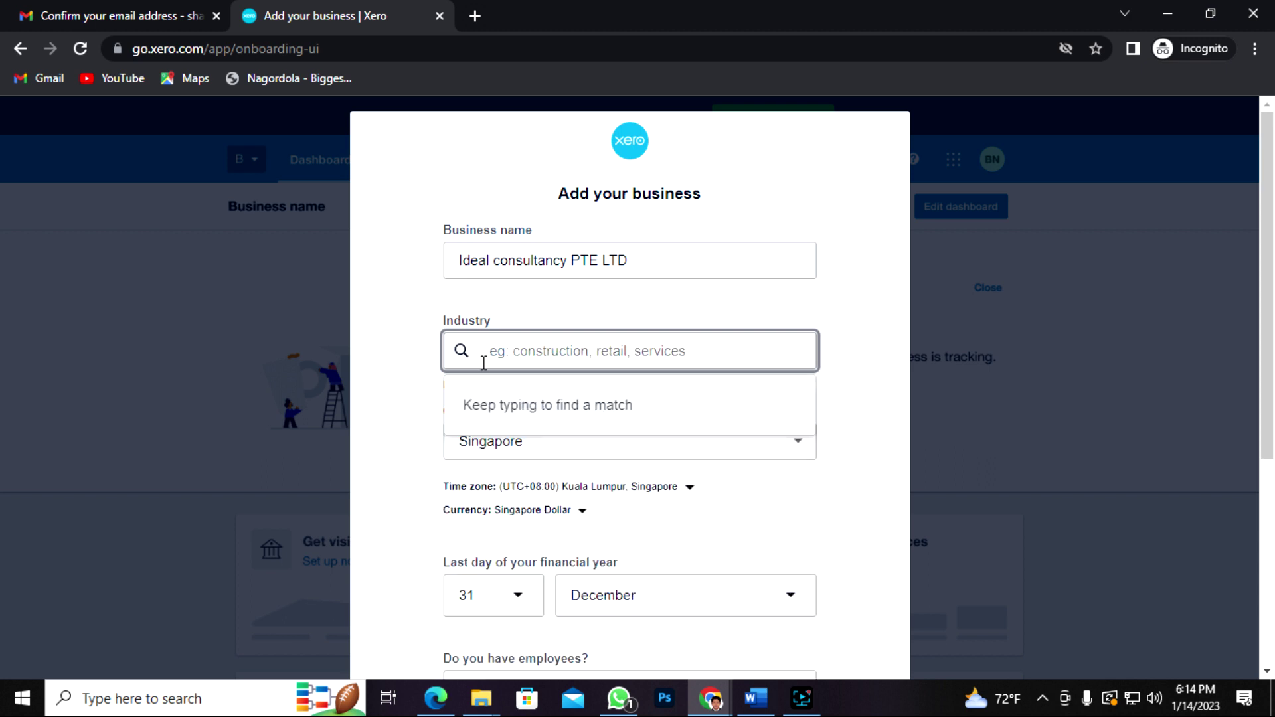
{"action": "type", "text": "engi"}
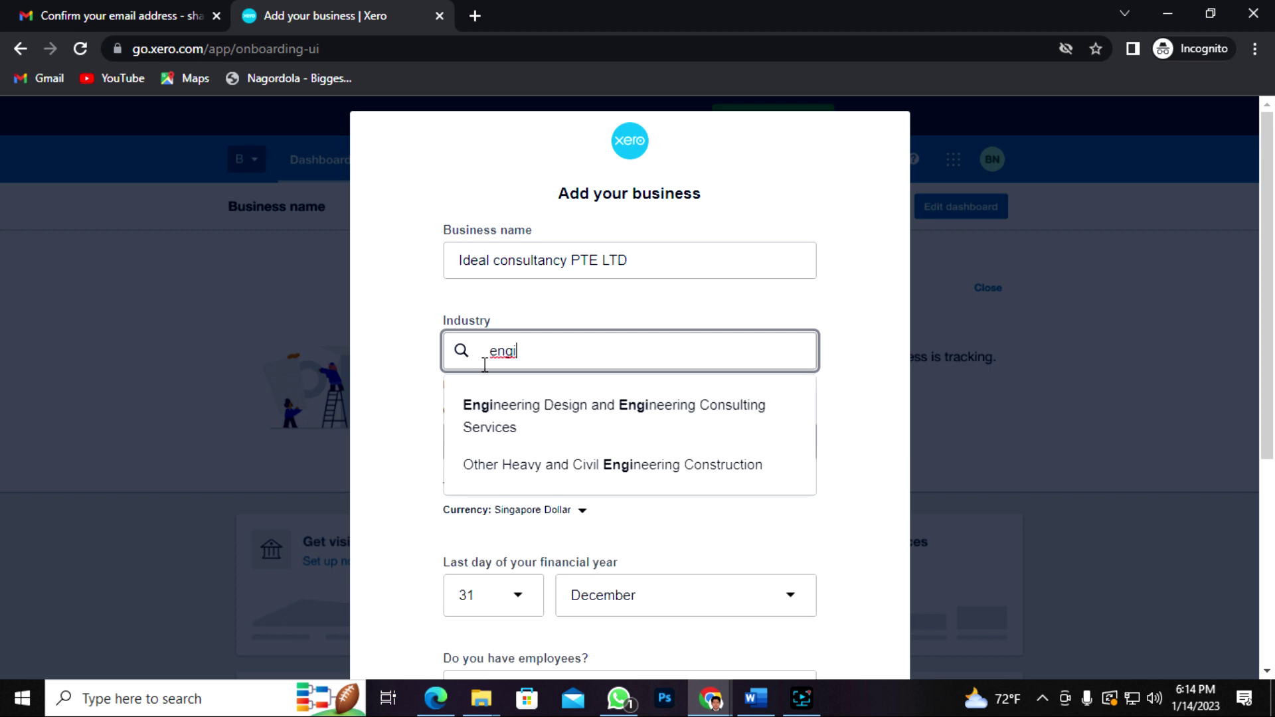
Choose Engineering Design and Engineering Consulting Services, keeping Singapore and Singapore Dollar
{"action": "left_click", "coordinate": [636, 425]}
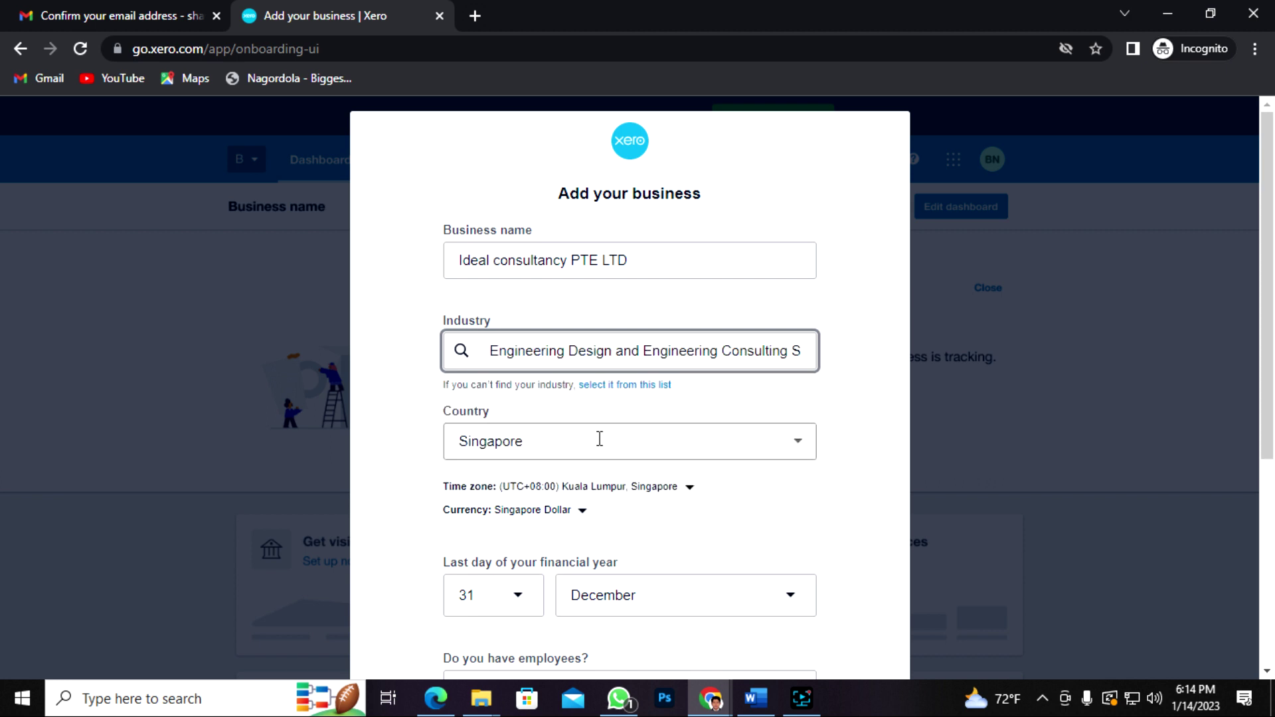
{"action": "left_click", "coordinate": [797, 443]}
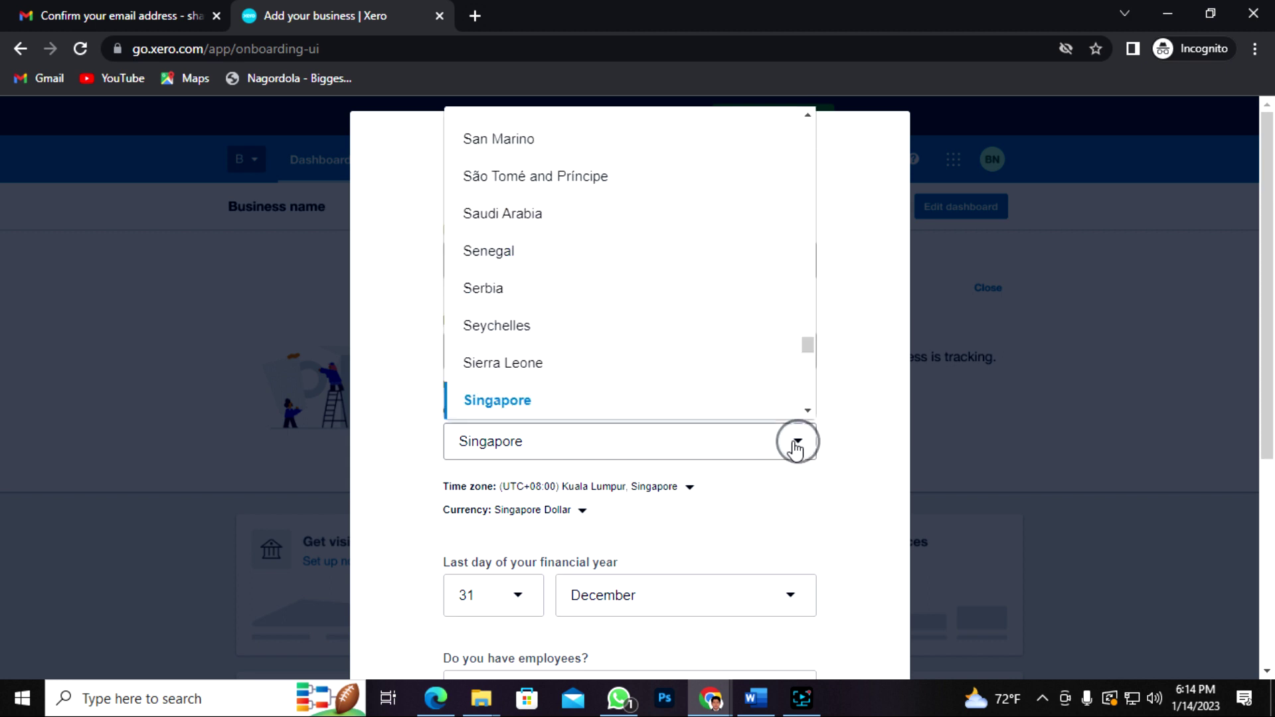
{"action": "left_click", "coordinate": [796, 449]}
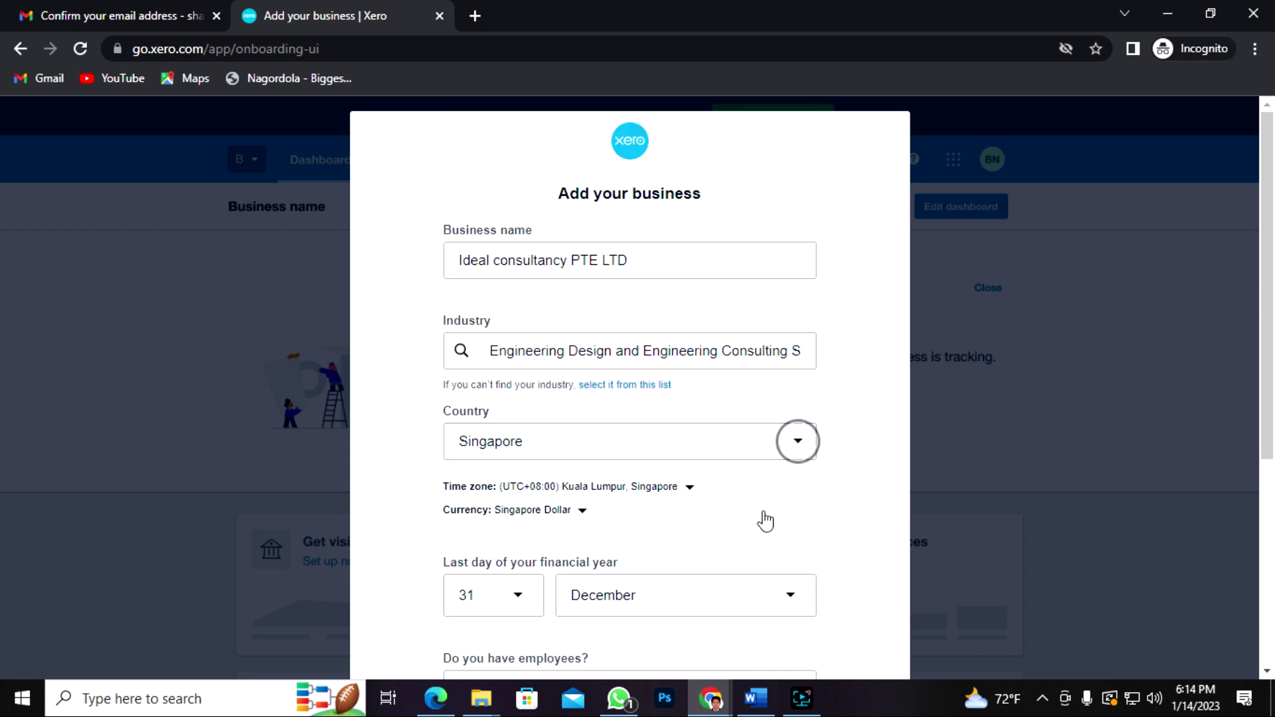
{"action": "scroll", "coordinate": [762, 518], "scroll_direction": "down", "scroll_amount": 3}
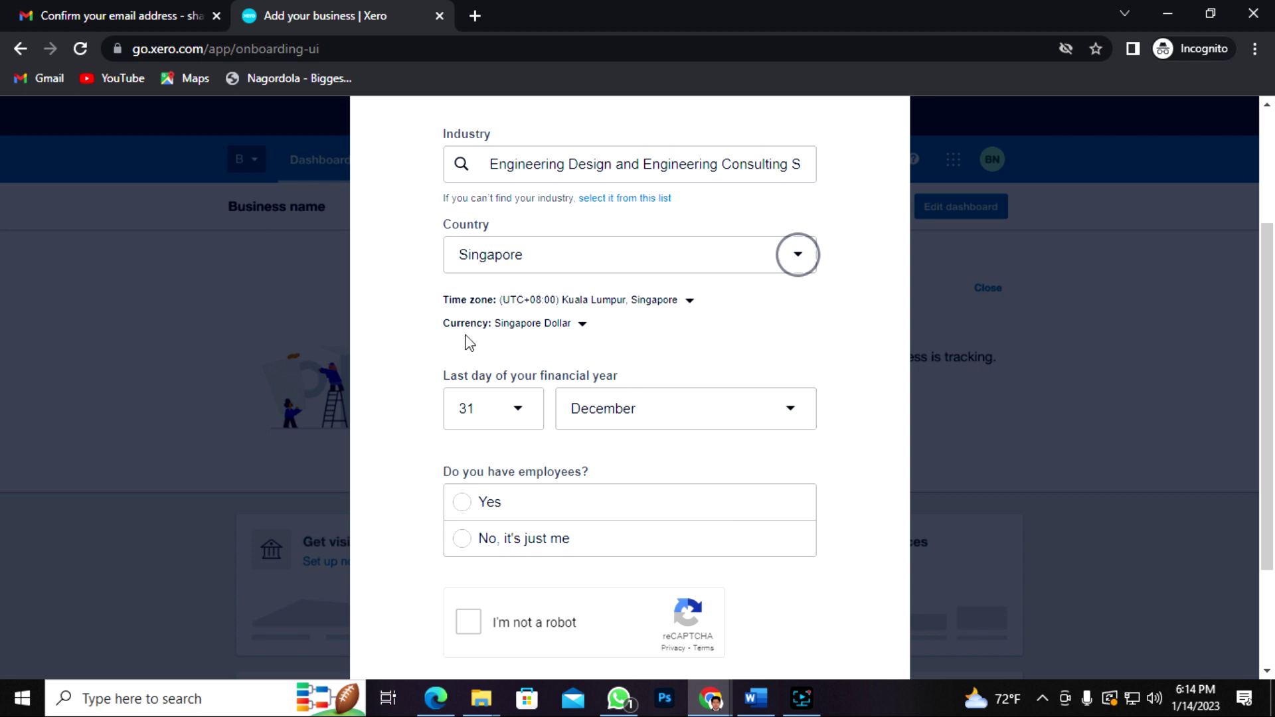
{"action": "left_click", "coordinate": [583, 326]}
{"action": "left_click", "coordinate": [584, 326]}
Answer Yes to having employees, pass reCAPTCHA, and start the trial
{"action": "scroll", "coordinate": [683, 364], "scroll_direction": "down", "scroll_amount": 1}
{"action": "scroll", "coordinate": [598, 352], "scroll_direction": "down", "scroll_amount": 1}
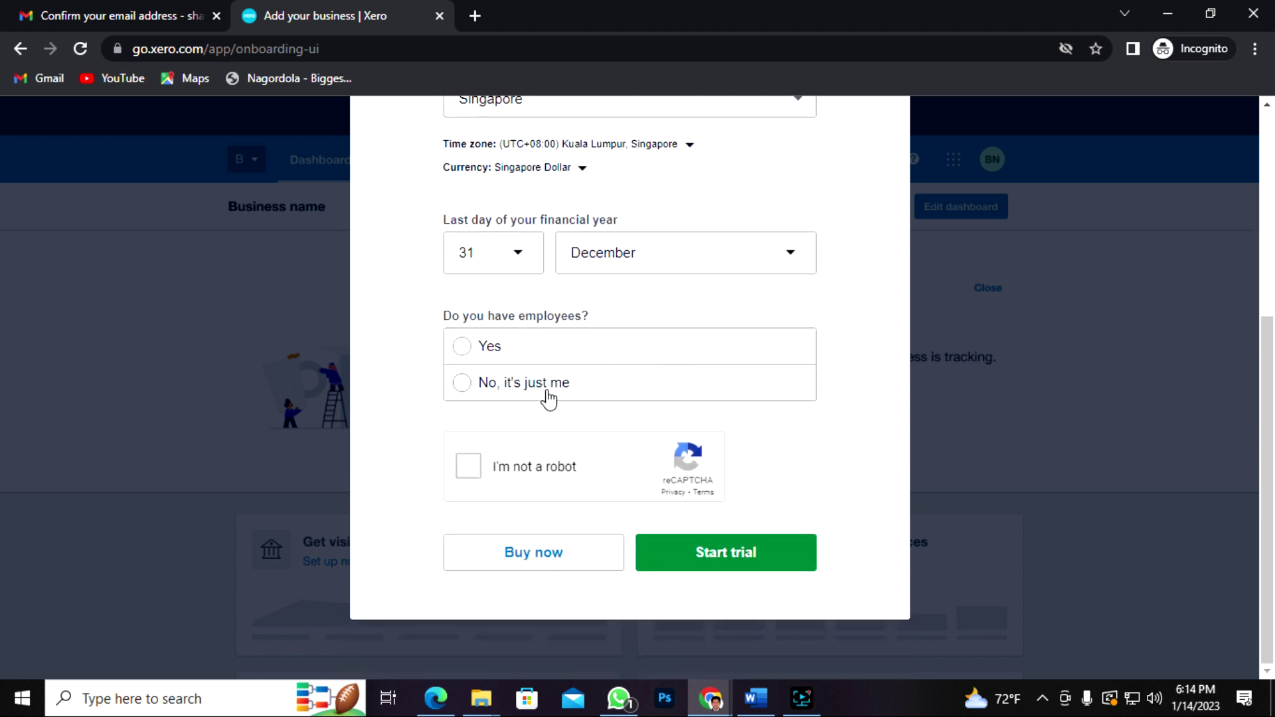
{"action": "left_click", "coordinate": [462, 348]}
{"action": "left_click", "coordinate": [470, 466]}
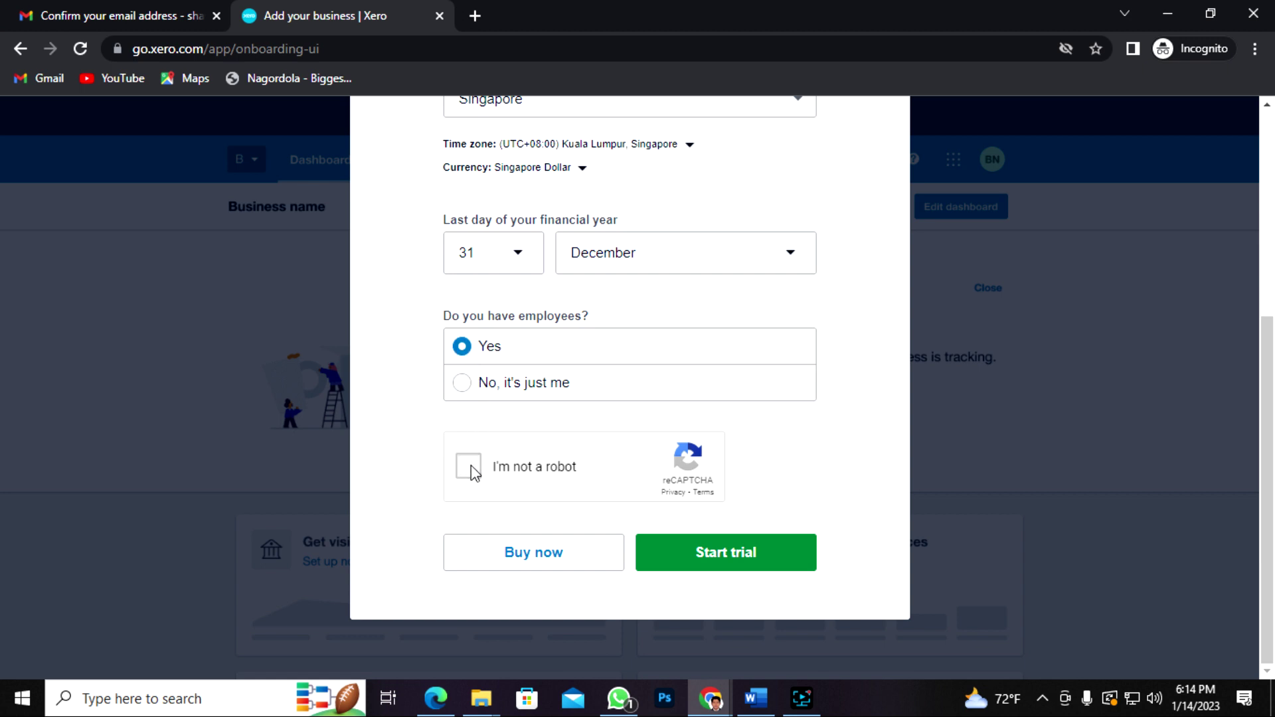
{"action": "left_click", "coordinate": [726, 560]}
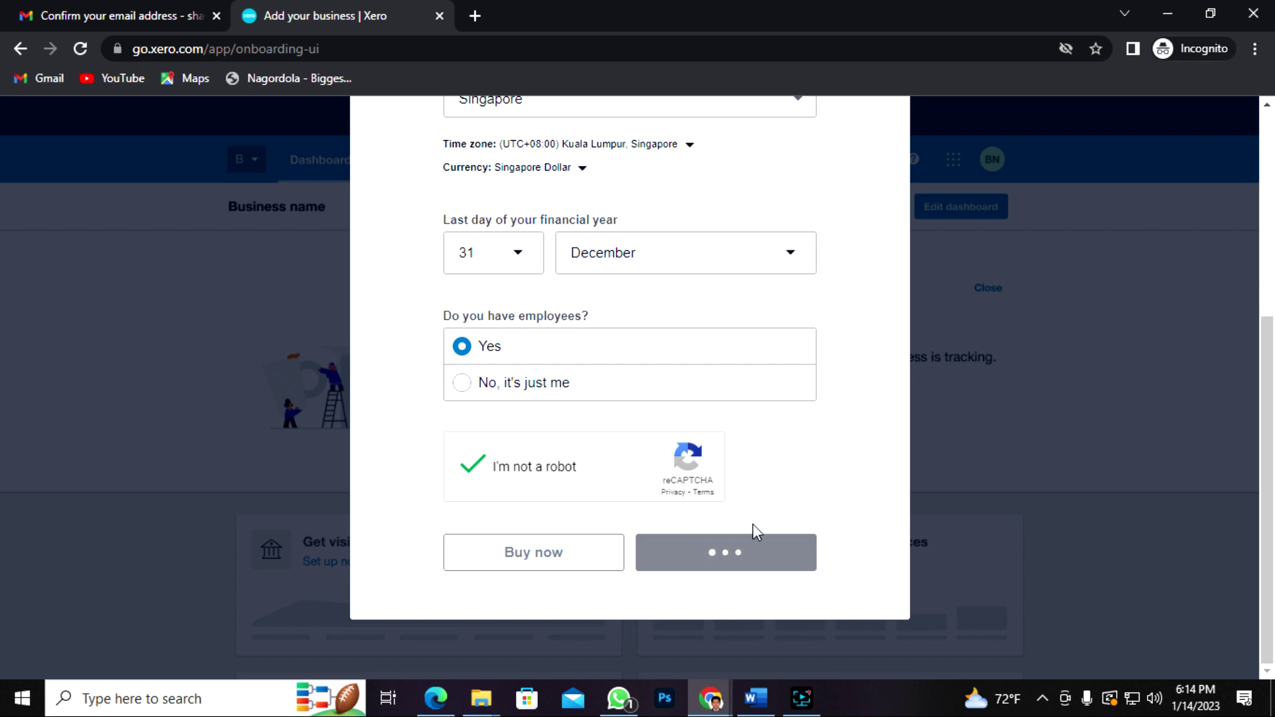
Log back in to Xero with the account's email address and password
{"action": "scroll", "coordinate": [753, 526], "scroll_direction": "down", "scroll_amount": 5}
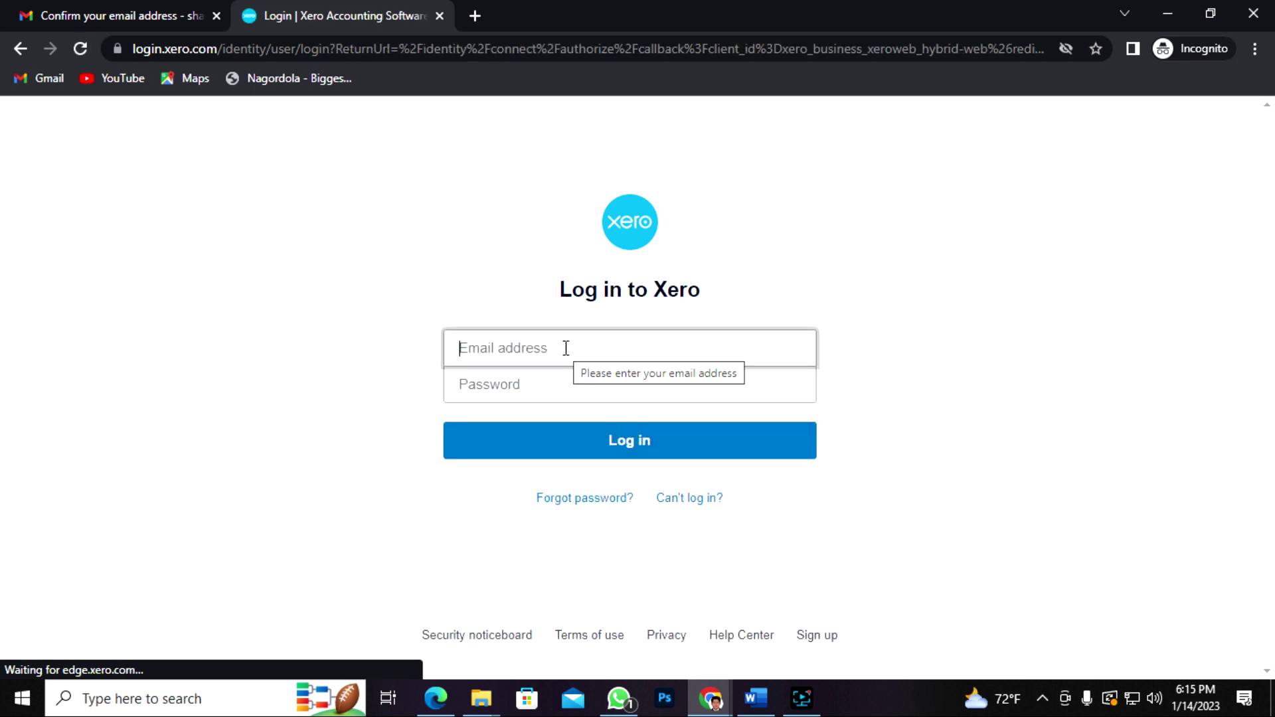
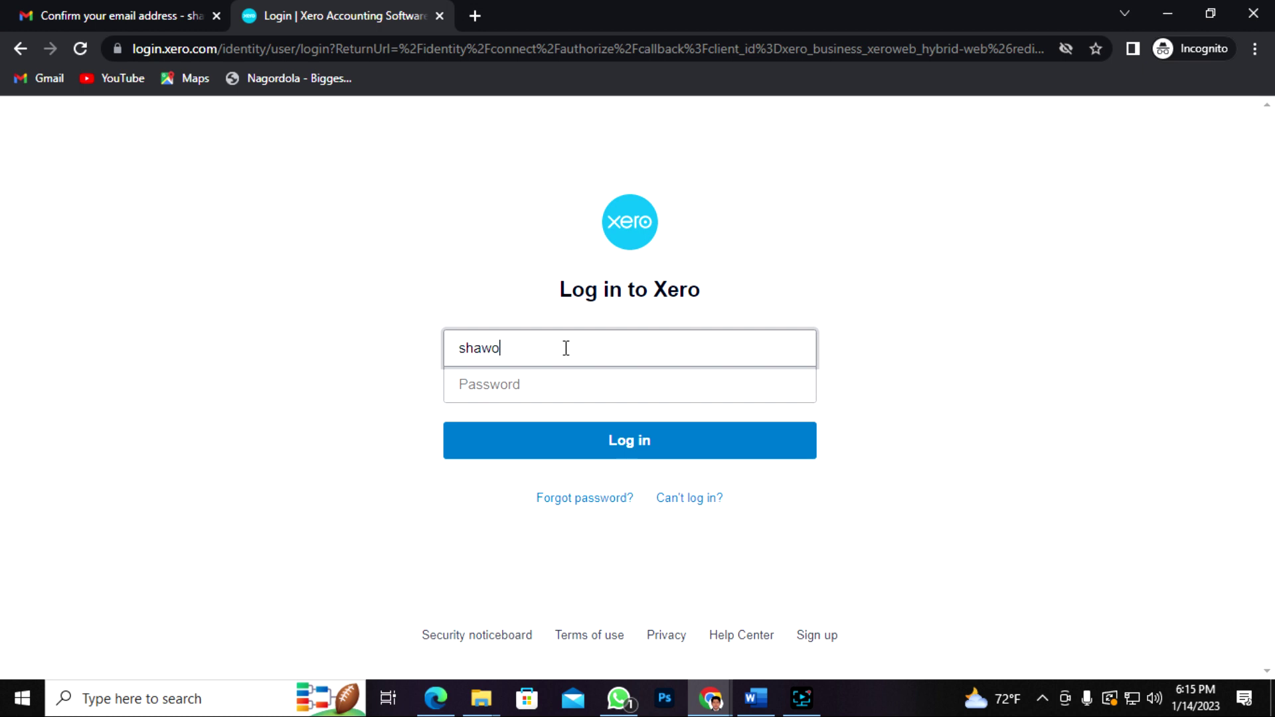
{"action": "left_click", "coordinate": [576, 392]}
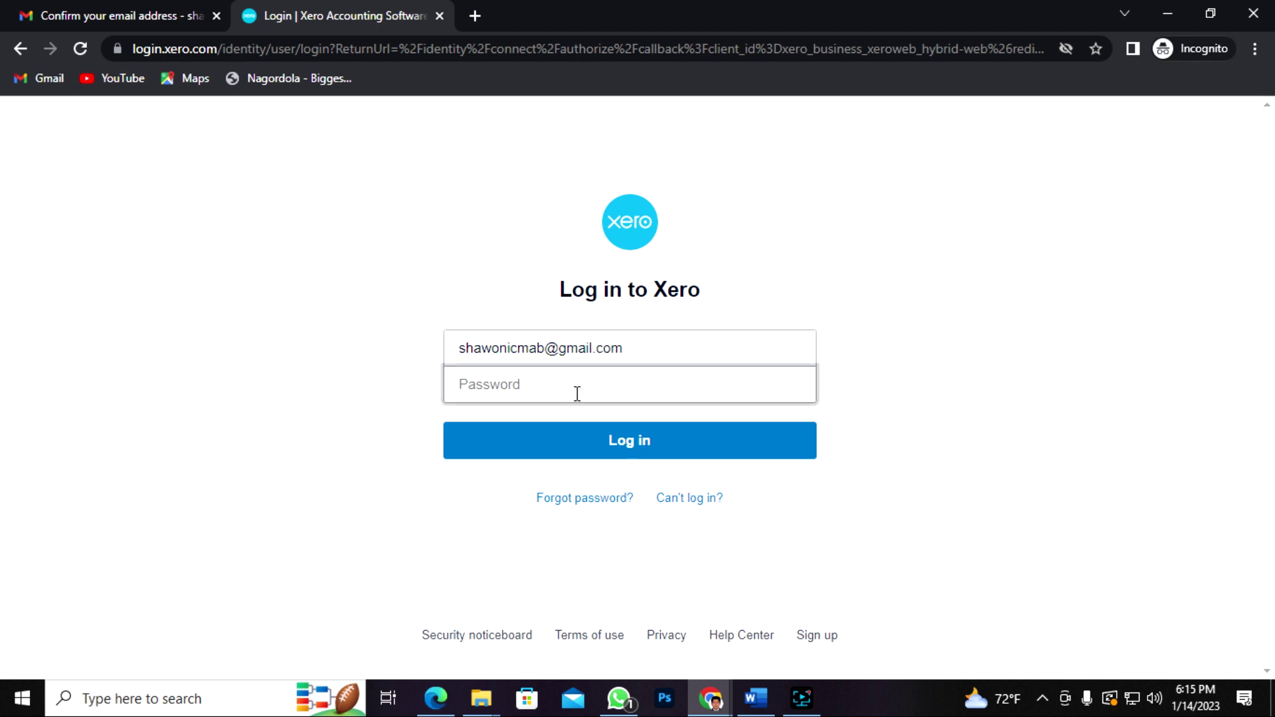
{"action": "type", "text": "••"}
{"action": "left_click", "coordinate": [624, 436]}
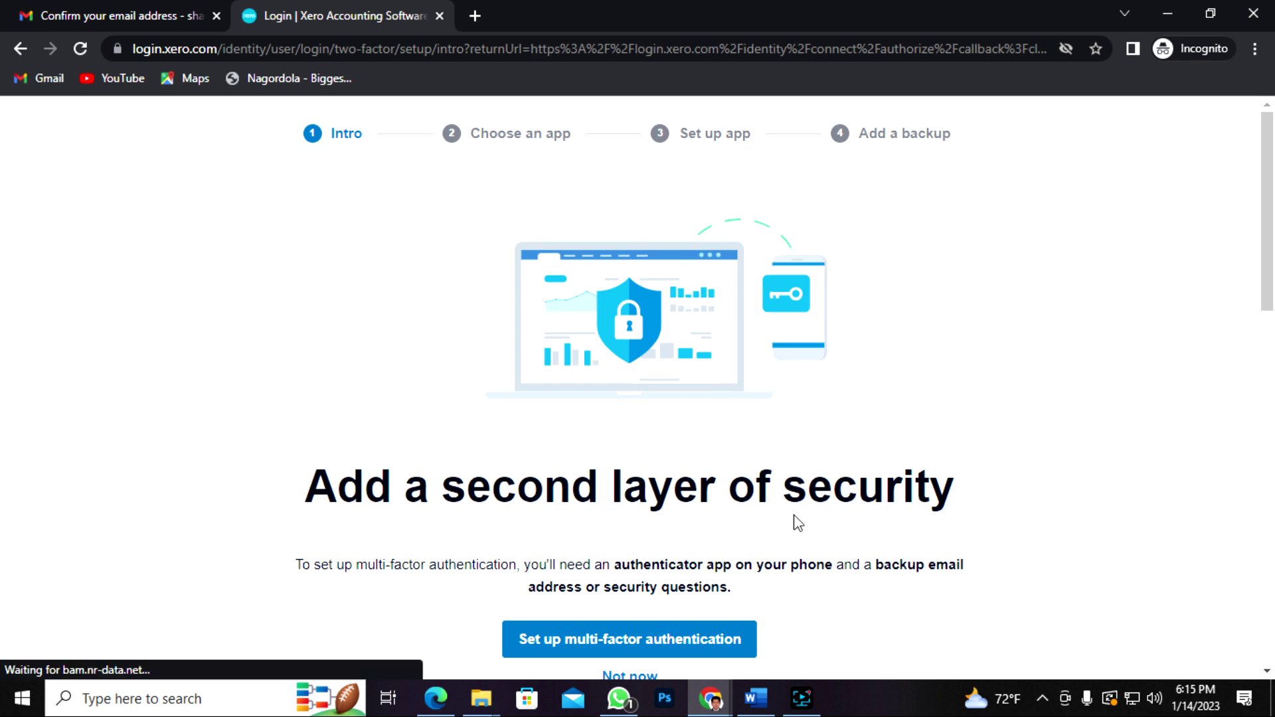
Skip multi-factor authentication with Not now to reach the dashboard
{"action": "scroll", "coordinate": [795, 515], "scroll_direction": "down", "scroll_amount": 4}
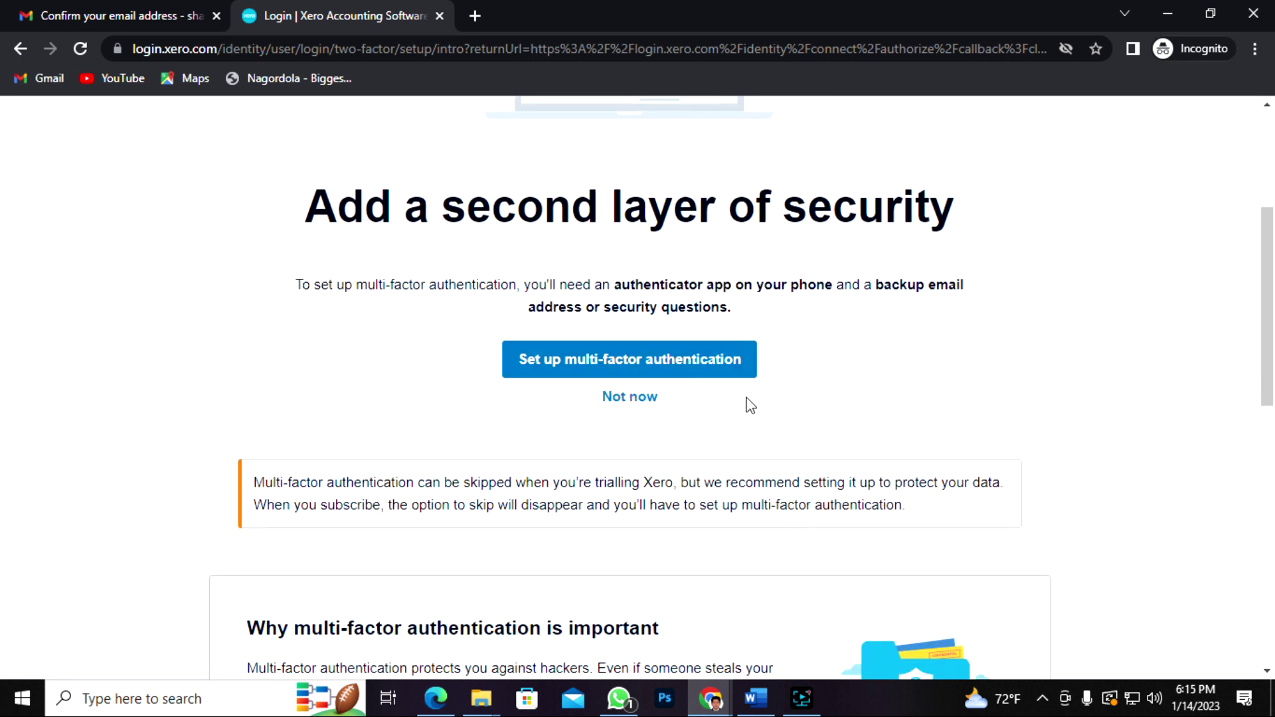
{"action": "left_click", "coordinate": [628, 400]}
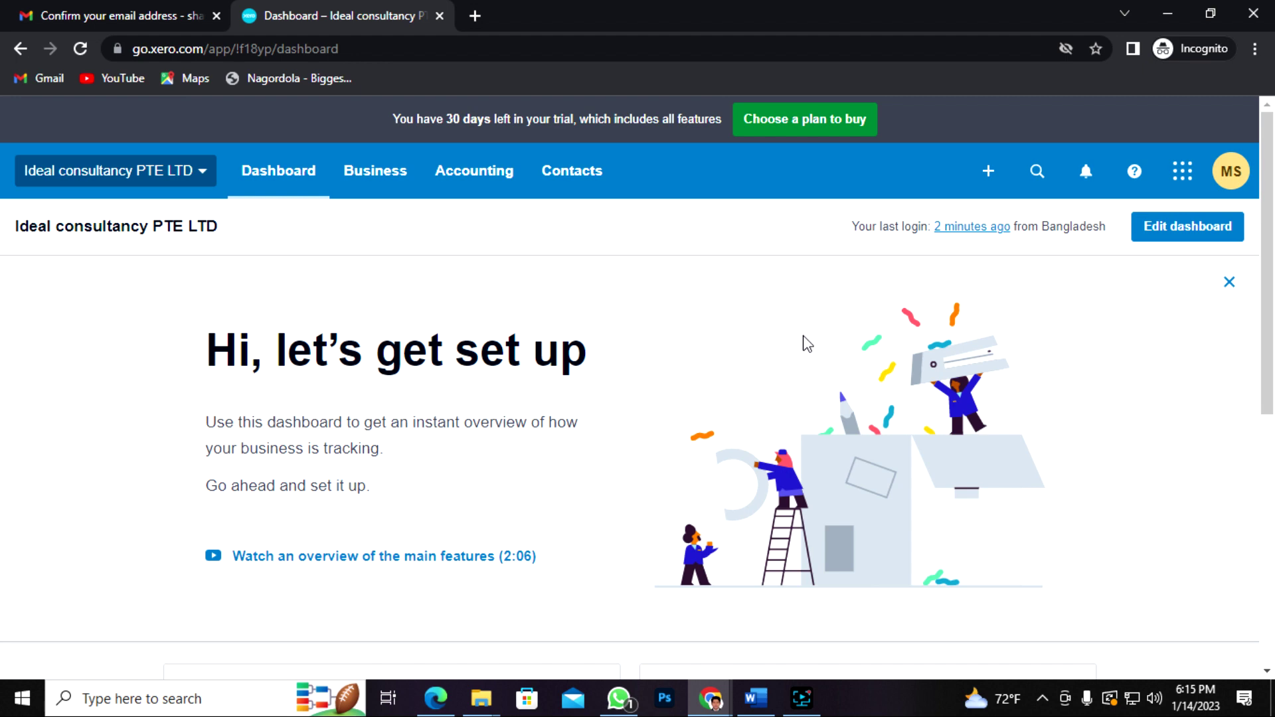
Dismiss the 'Hi, let's get set up' banner and look over the setup cards
{"action": "left_click", "coordinate": [1229, 287]}
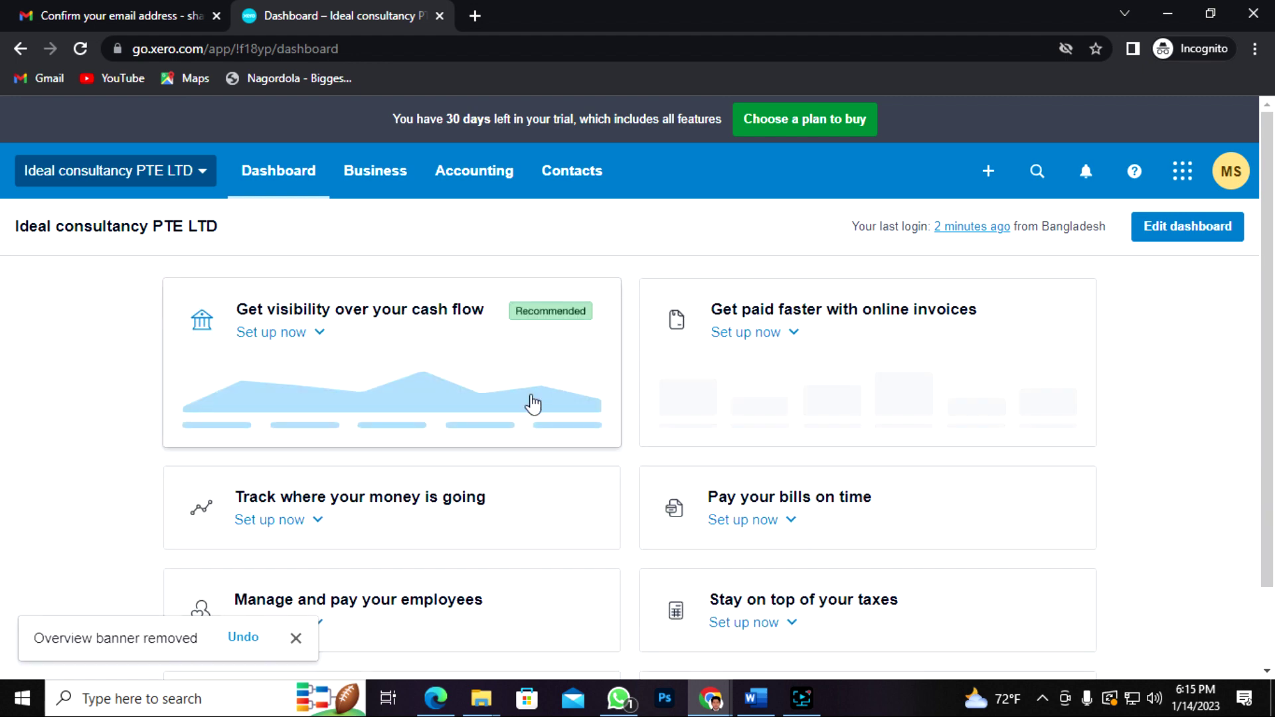
{"action": "scroll", "coordinate": [527, 425], "scroll_direction": "down", "scroll_amount": 1}
{"action": "scroll", "coordinate": [526, 425], "scroll_direction": "down", "scroll_amount": 1}
{"action": "scroll", "coordinate": [527, 425], "scroll_direction": "up", "scroll_amount": 2}
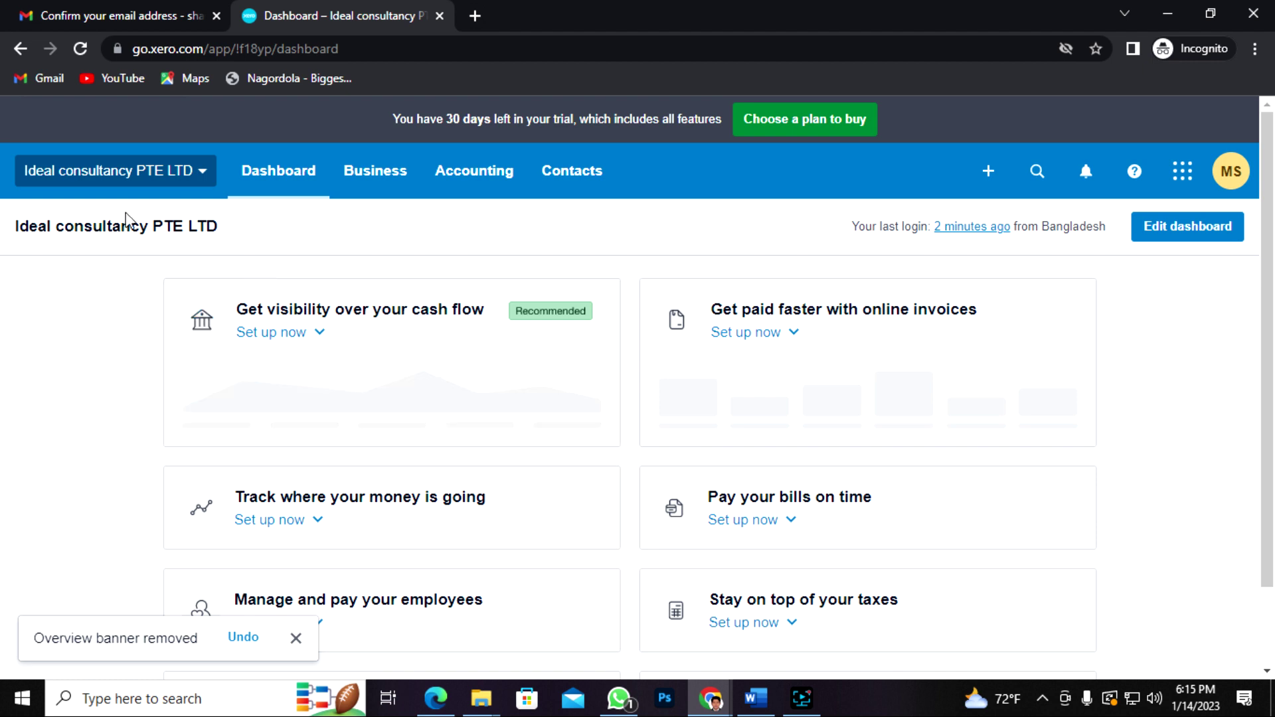
Capture the organisation dropdown with Lightshot, boxing 'Add a new organisation', then close it
{"action": "left_click", "coordinate": [204, 182]}
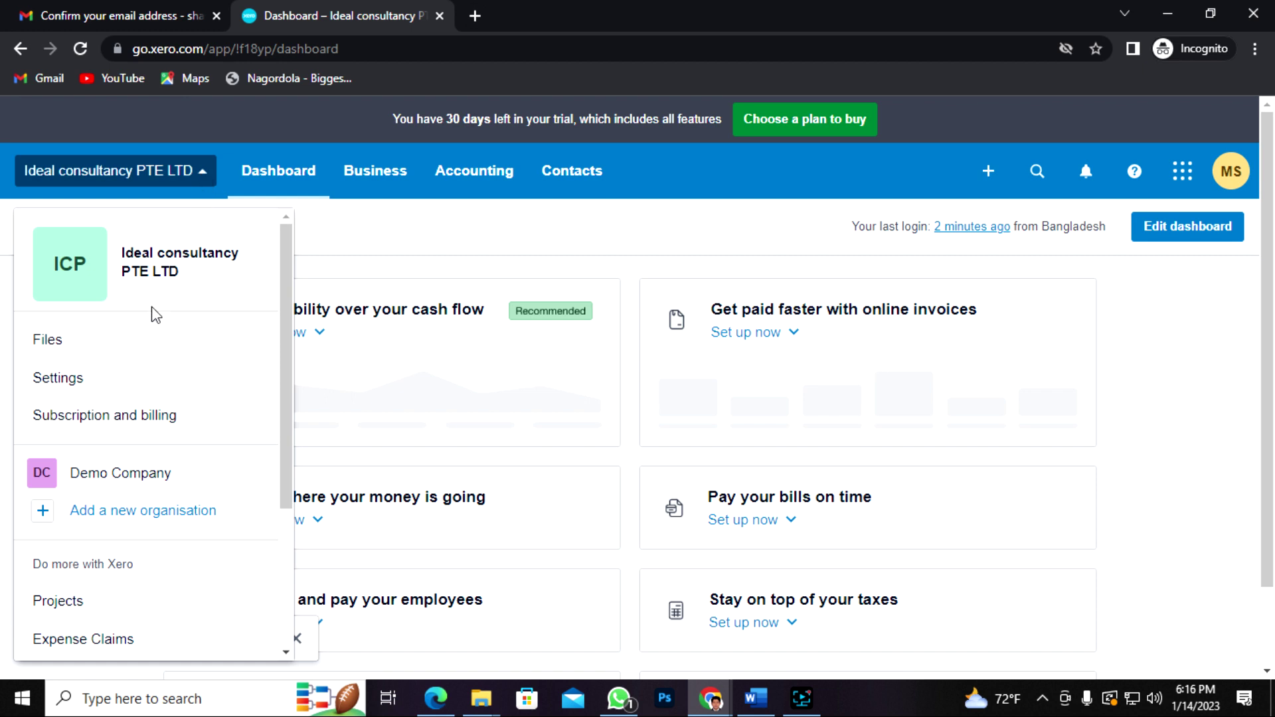
{"action": "key", "text": "Print"}
{"action": "left_click_drag", "start_coordinate": [0, 191], "coordinate": [320, 668]}
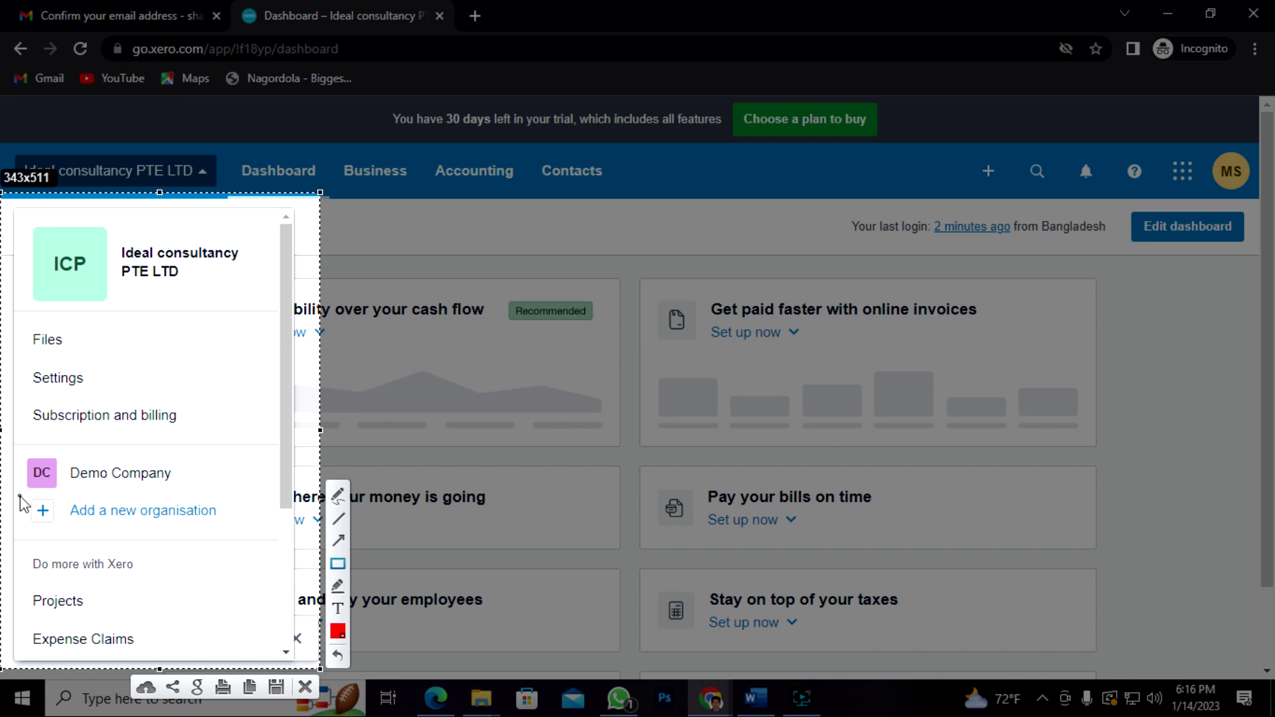
{"action": "left_click_drag", "start_coordinate": [18, 498], "coordinate": [247, 530]}
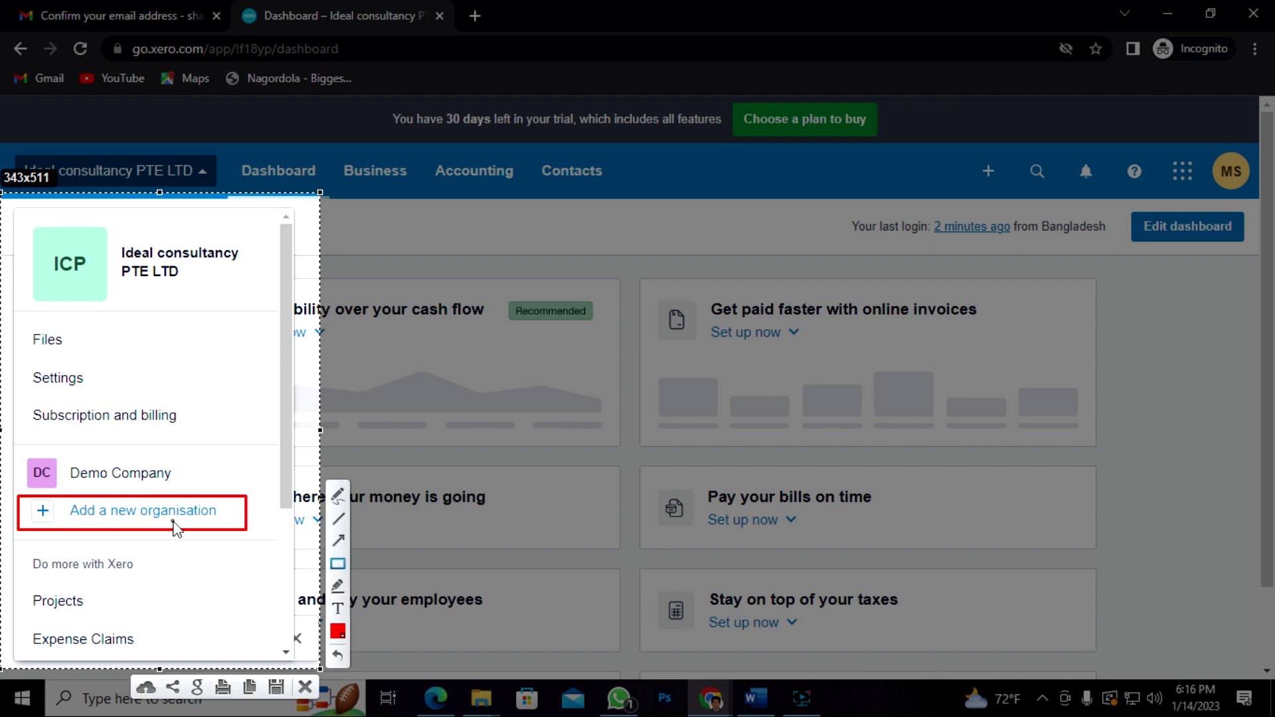
{"action": "left_click", "coordinate": [175, 522]}
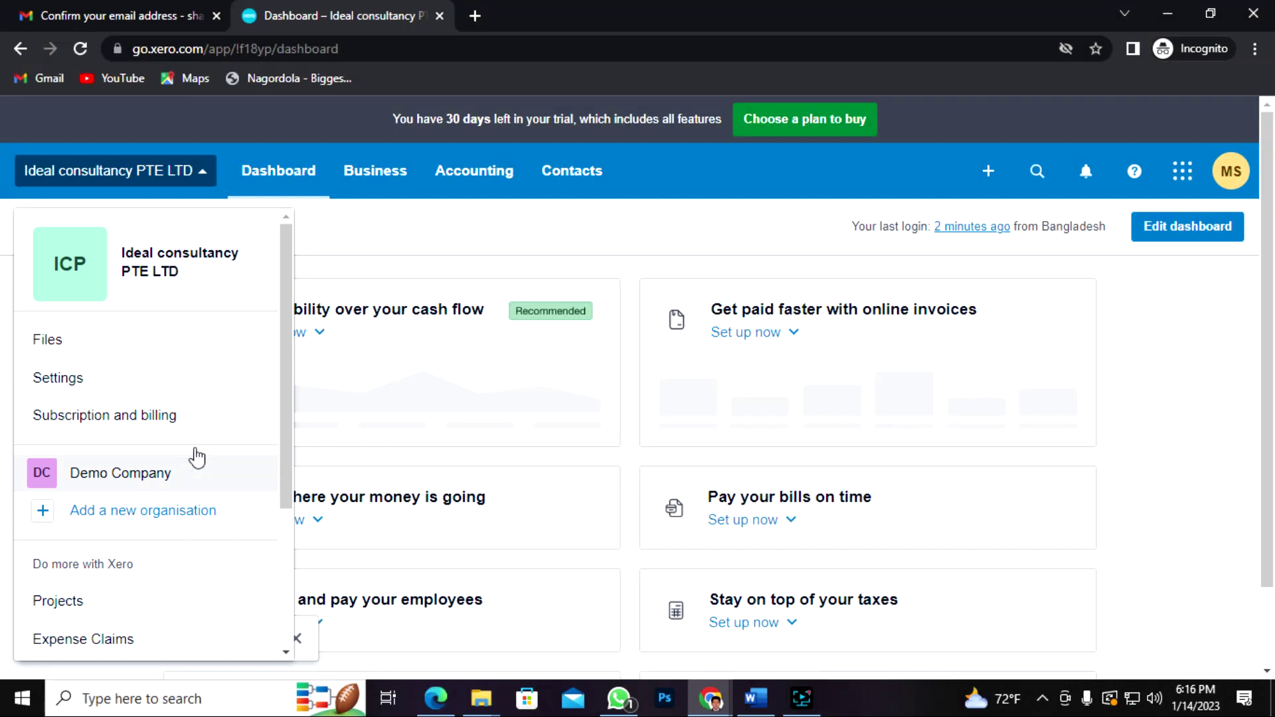
{"action": "left_click", "coordinate": [306, 688]}
{"action": "left_click", "coordinate": [541, 208]}
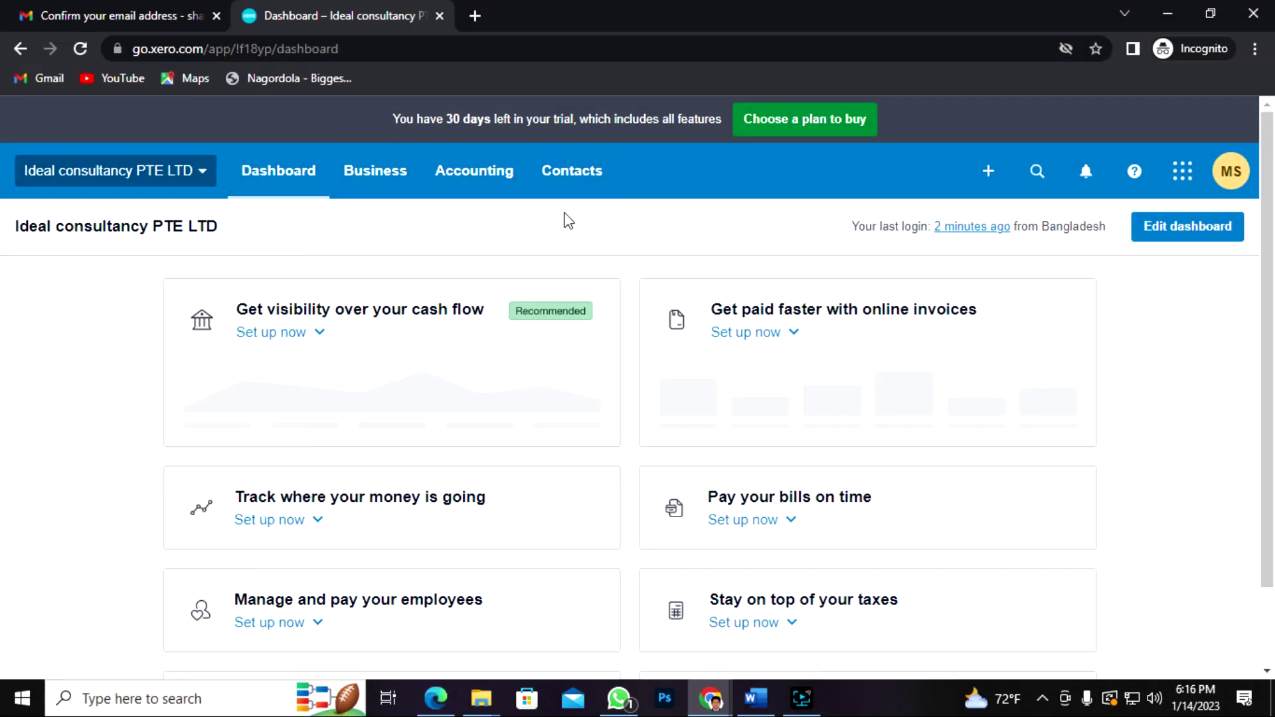
Capture the dashboard navigation bar with Lightshot and dismiss the overlay
{"action": "key", "text": "Print"}
{"action": "mouse_move", "coordinate": [223, 146]}
{"action": "left_mouse_down"}
{"action": "mouse_move", "coordinate": [725, 231]}
{"action": "mouse_move", "coordinate": [1253, 244]}
{"action": "left_mouse_up"}
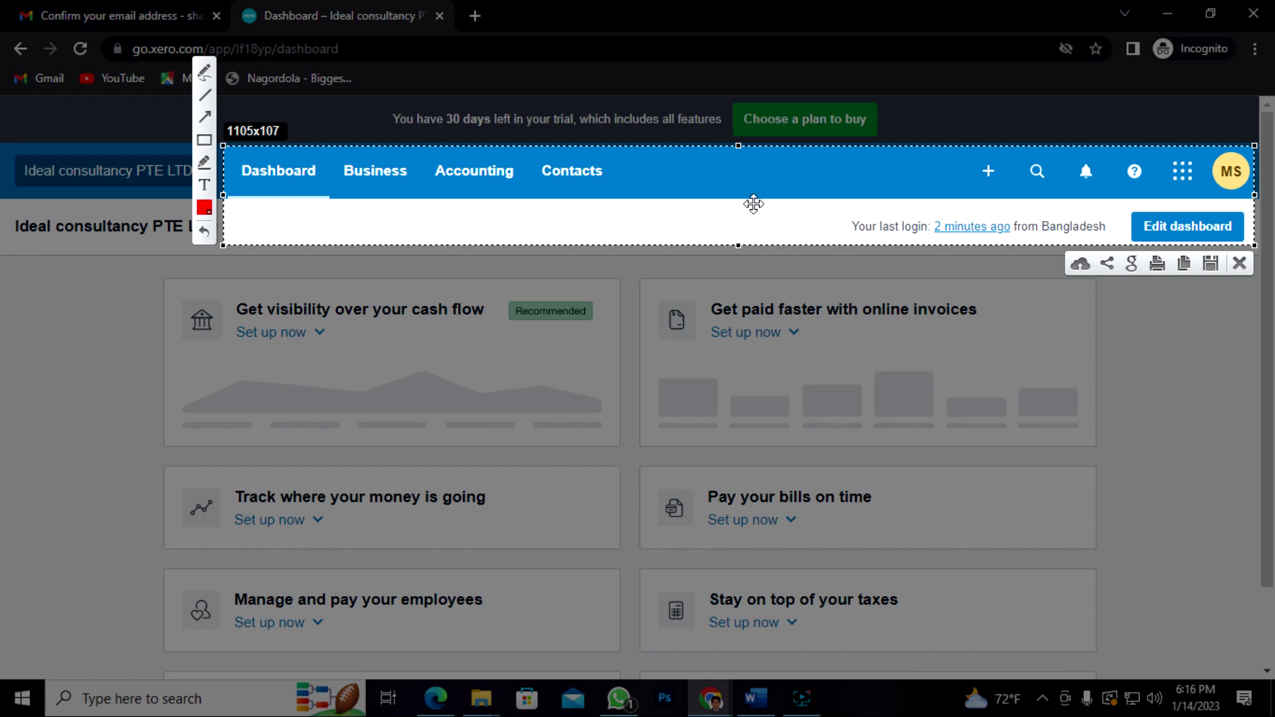
{"action": "left_click", "coordinate": [1240, 263]}
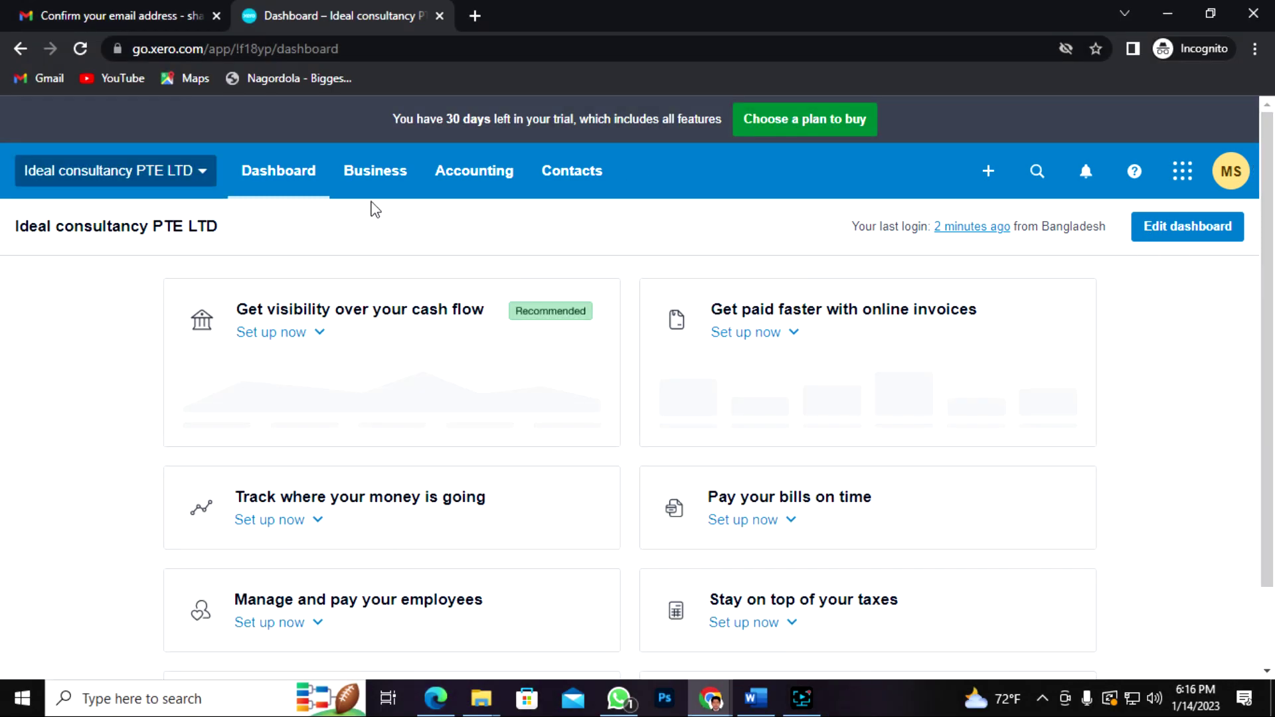
Browse the Business and Accounting menus and the apps panel, then open the profile menu
{"action": "left_click", "coordinate": [370, 176]}
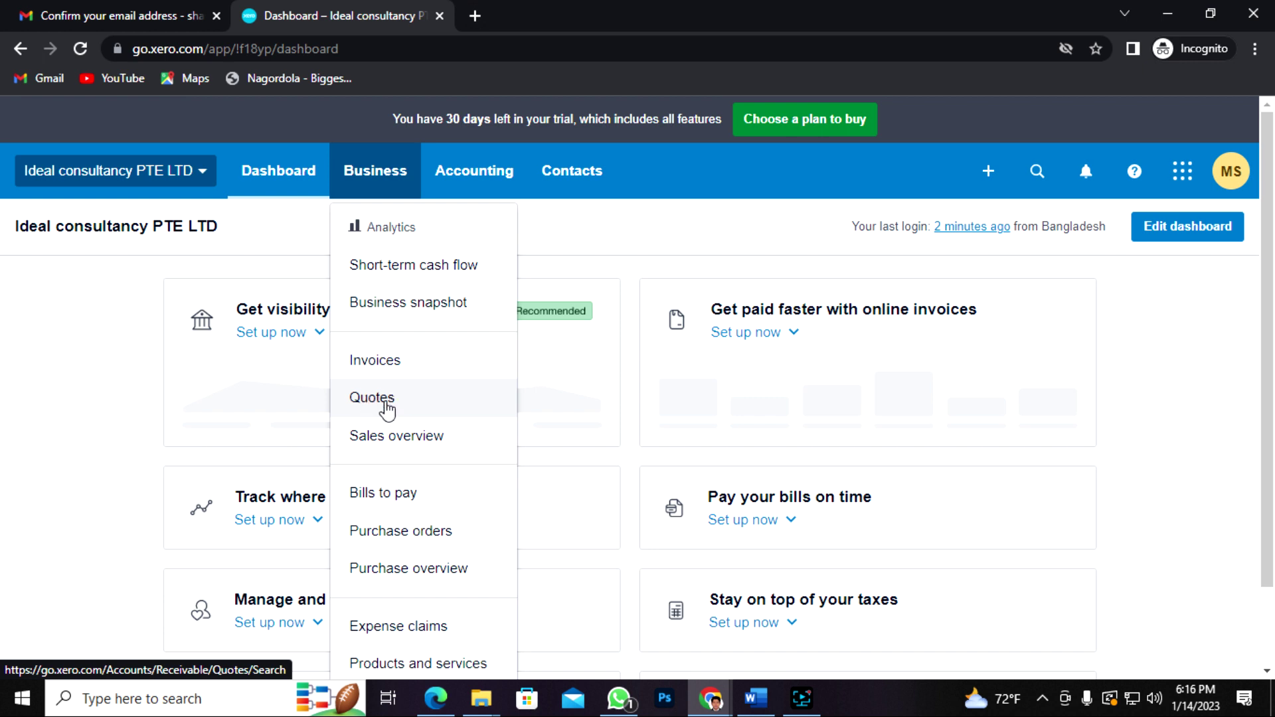
{"action": "left_click", "coordinate": [484, 184]}
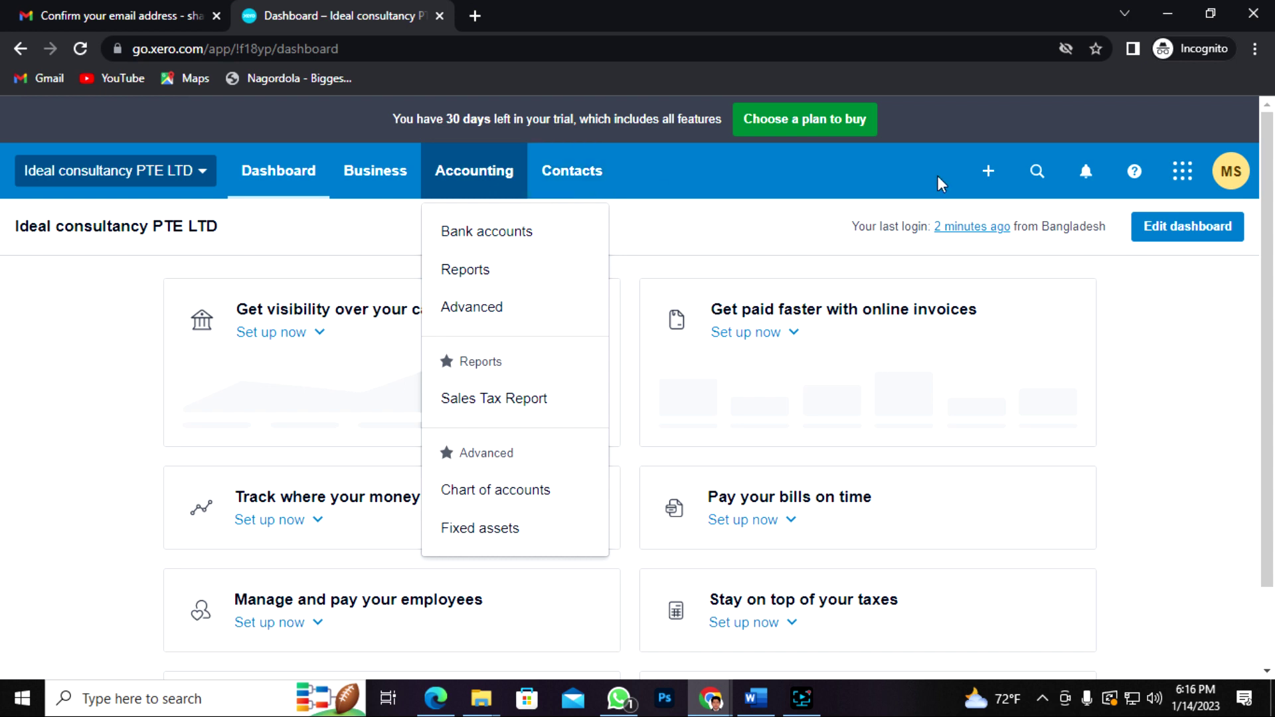
{"action": "left_click", "coordinate": [1183, 175]}
{"action": "left_click", "coordinate": [1183, 175]}
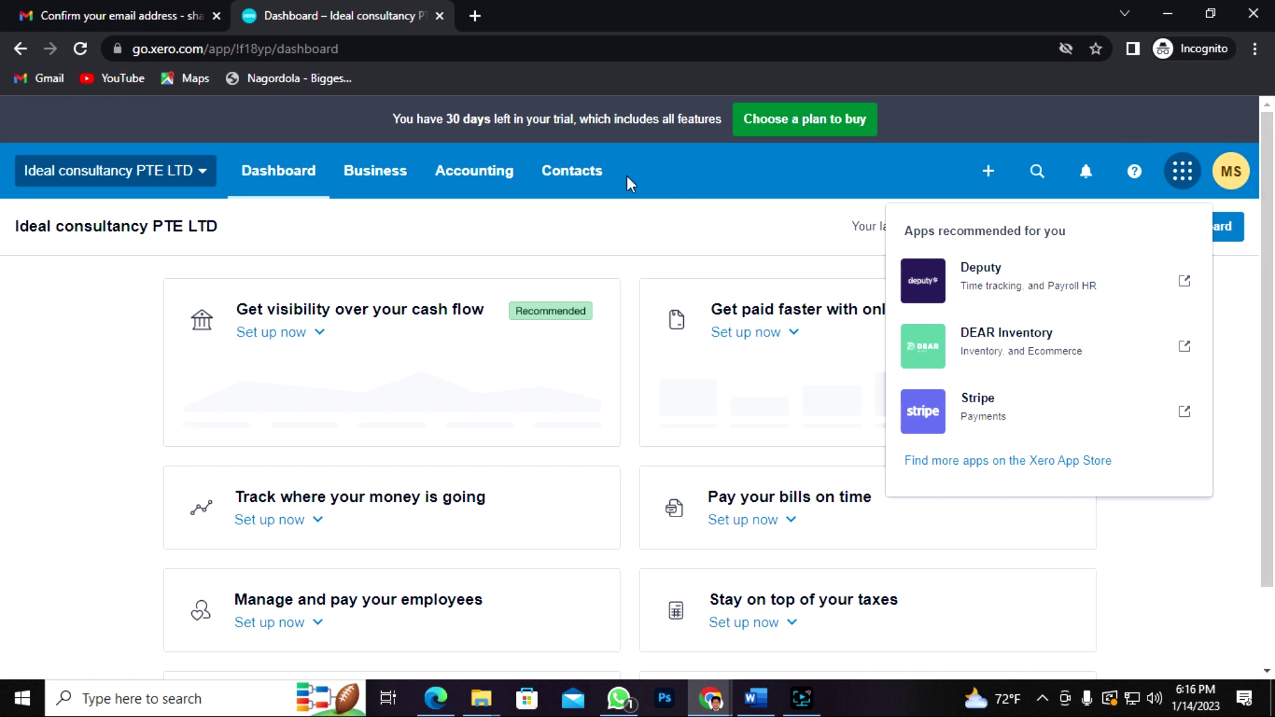
{"action": "left_click", "coordinate": [663, 183]}
{"action": "left_click", "coordinate": [1231, 171]}
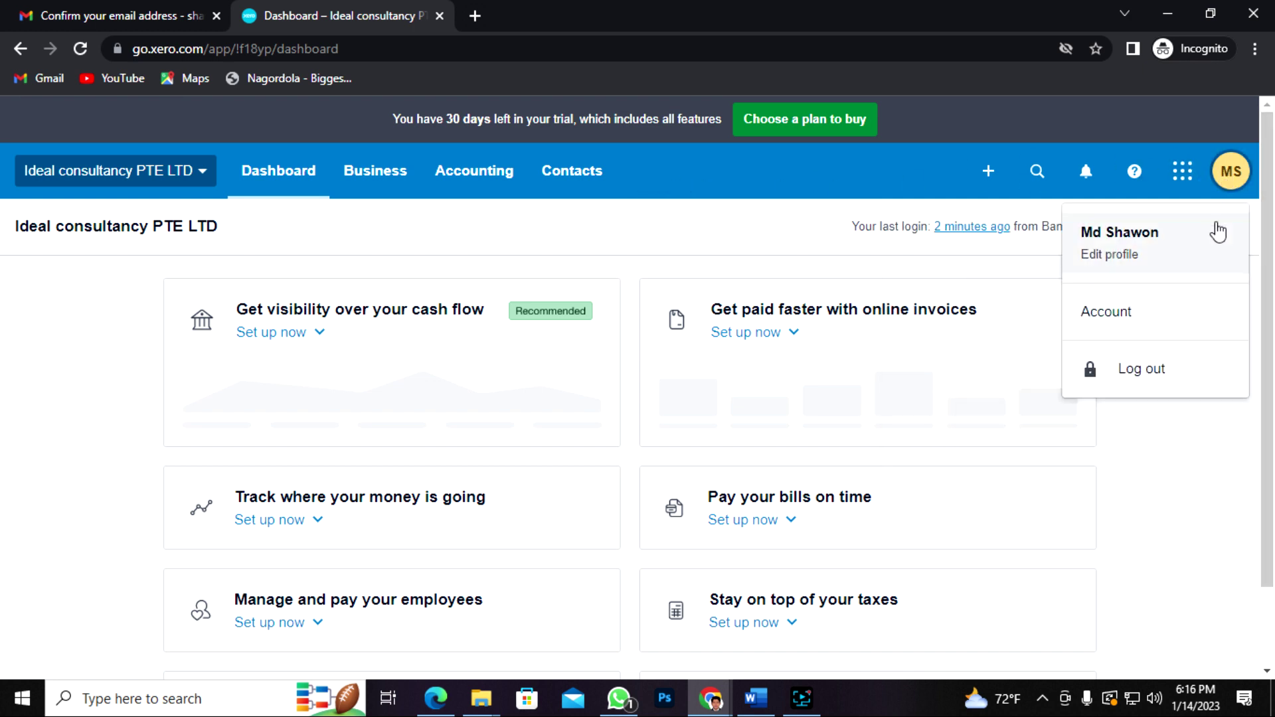
Open My Xero account settings and review the 'Log in to' choices, leaving the preference unchanged
{"action": "left_click", "coordinate": [1106, 325]}
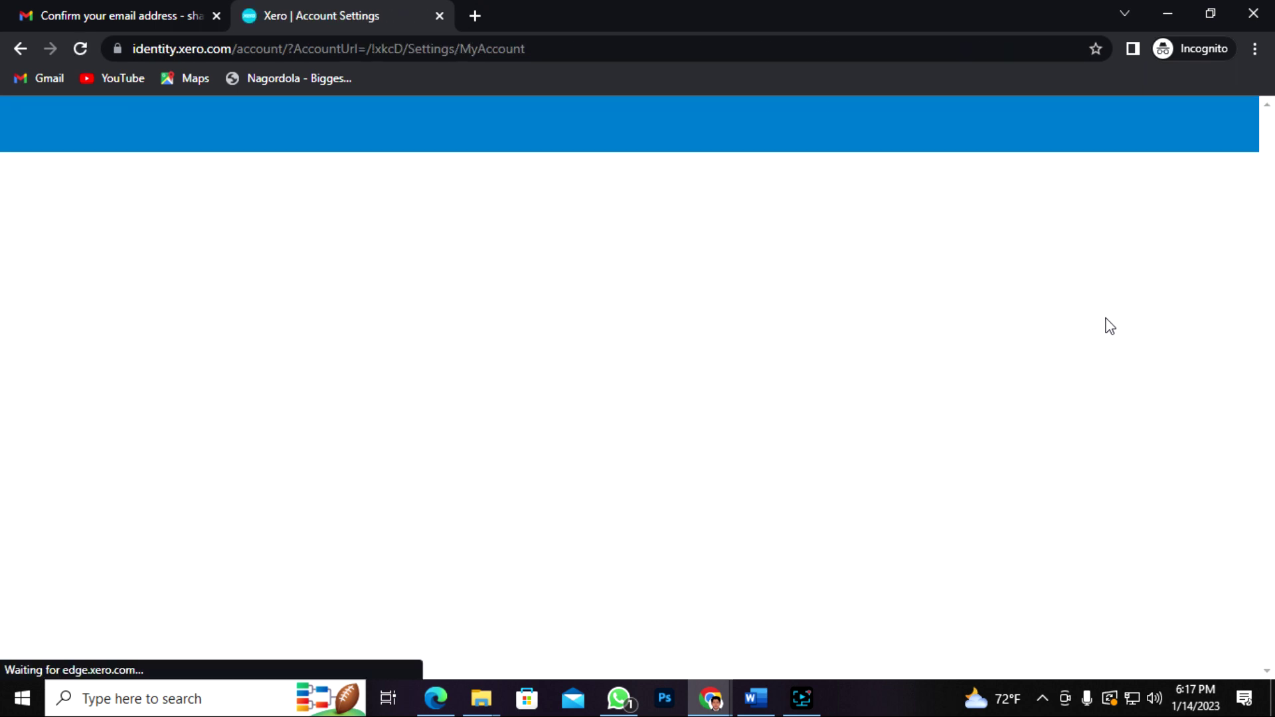
{"action": "scroll", "coordinate": [599, 376], "scroll_direction": "down", "scroll_amount": 2}
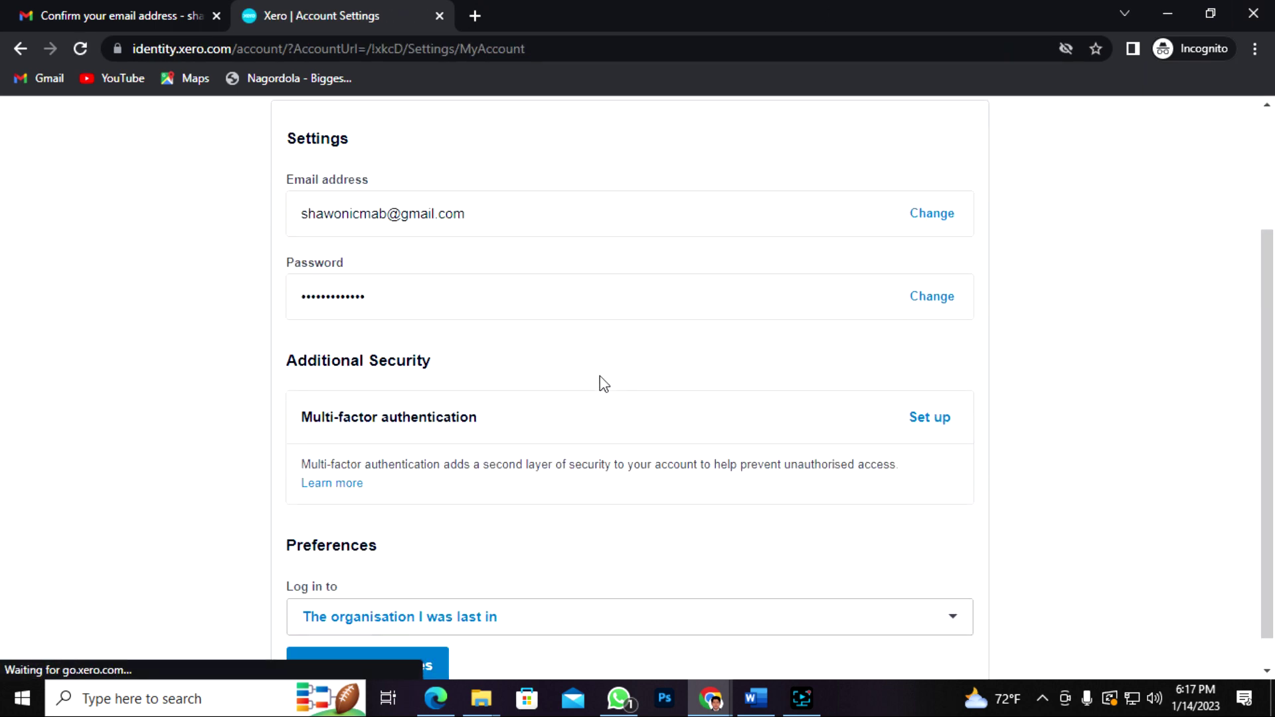
{"action": "scroll", "coordinate": [600, 376], "scroll_direction": "down", "scroll_amount": 1}
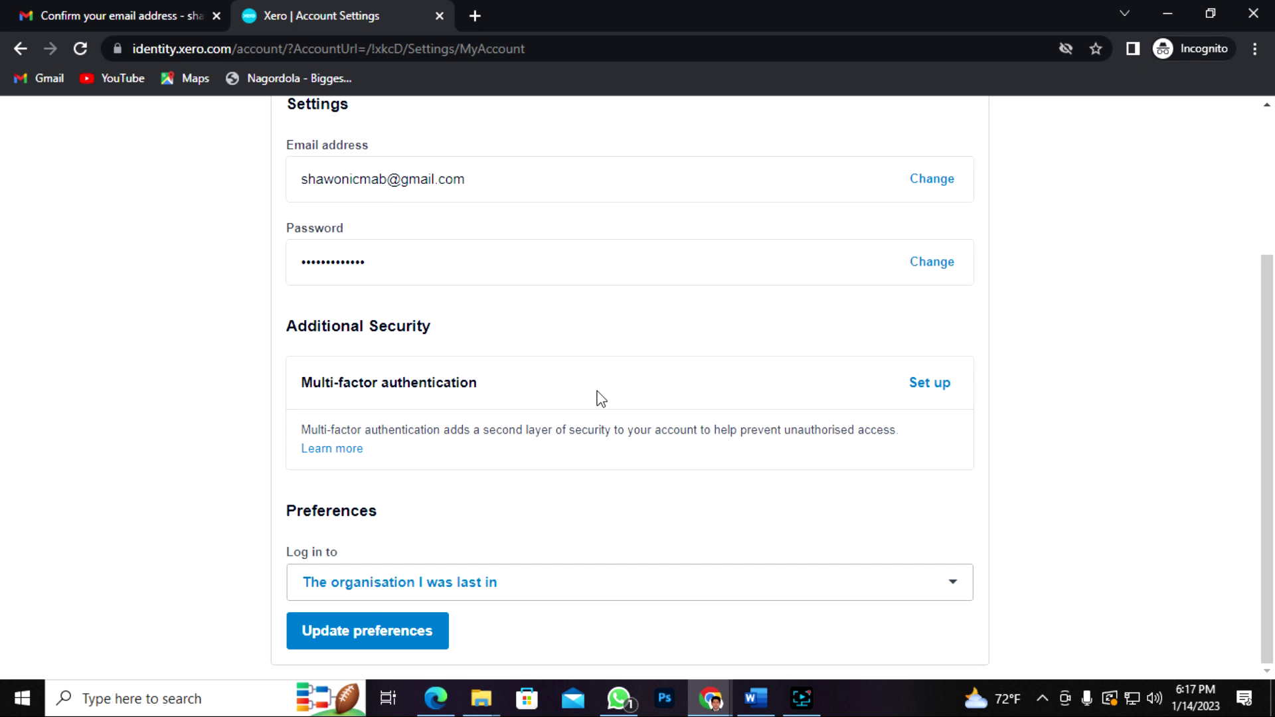
{"action": "left_click", "coordinate": [952, 597]}
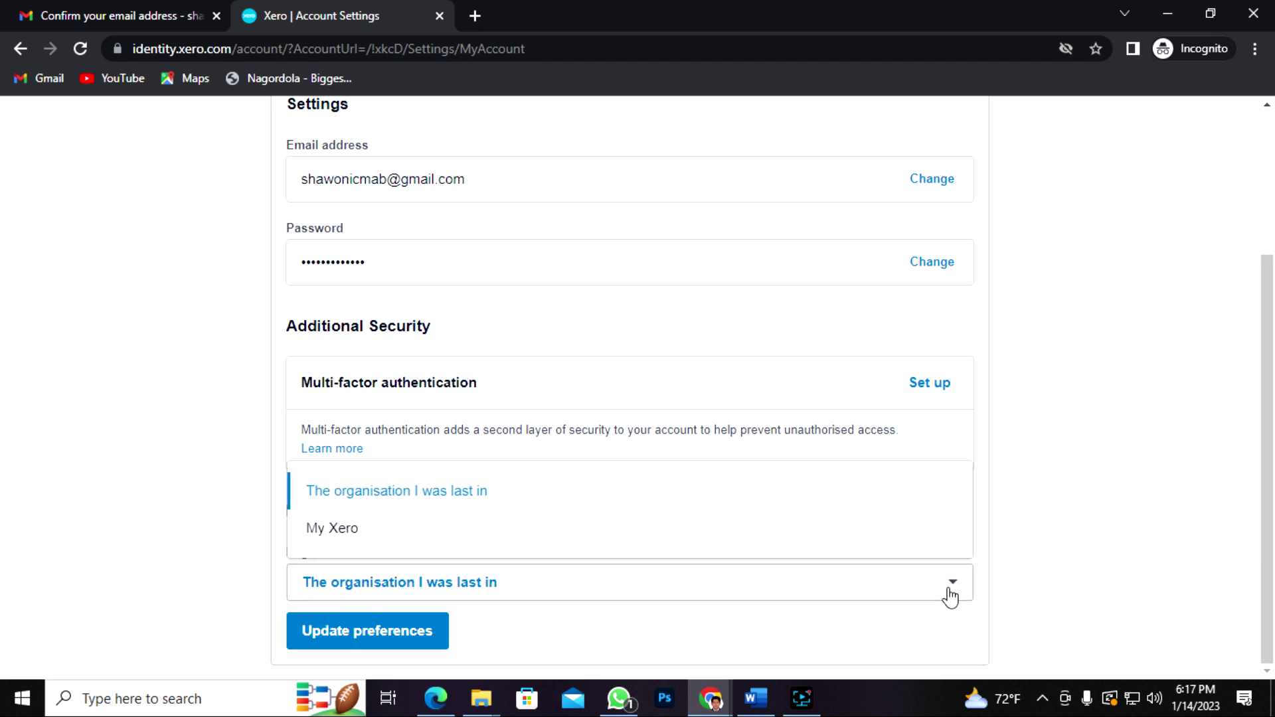
{"action": "left_click", "coordinate": [952, 597]}
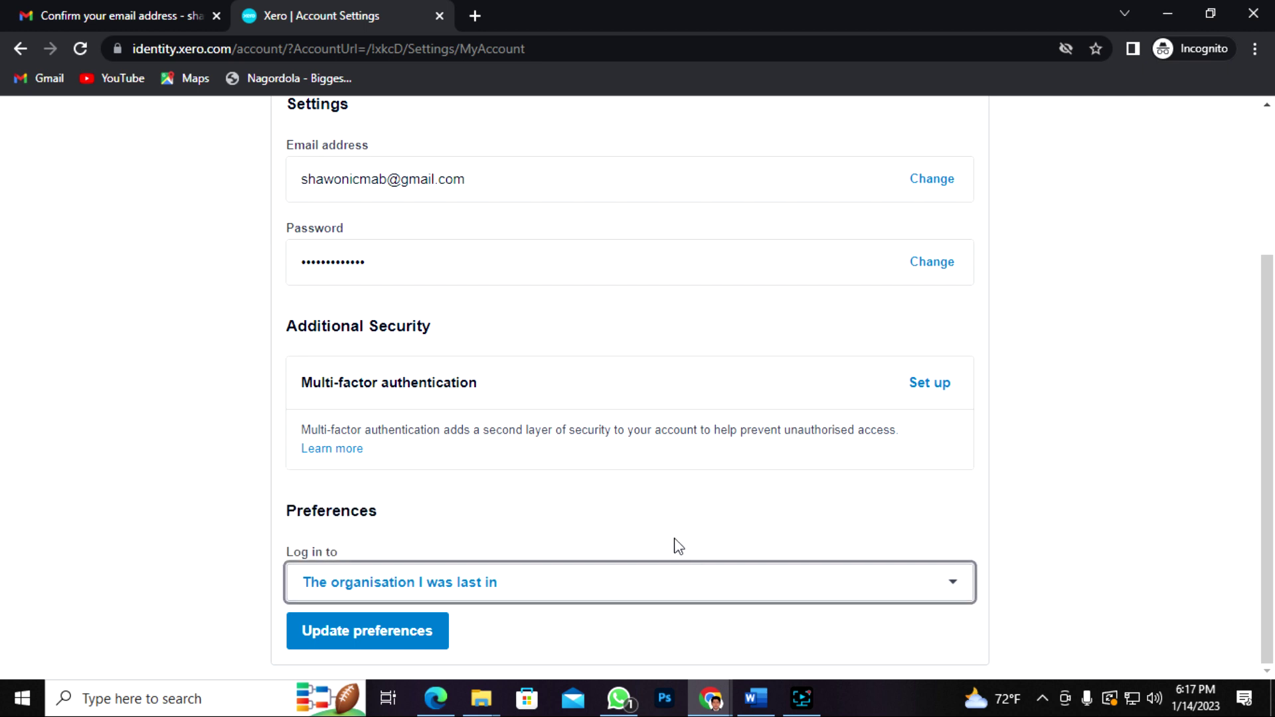
{"action": "scroll", "coordinate": [635, 518], "scroll_direction": "up", "scroll_amount": 5}
{"action": "scroll", "coordinate": [635, 519], "scroll_direction": "up", "scroll_amount": 1}
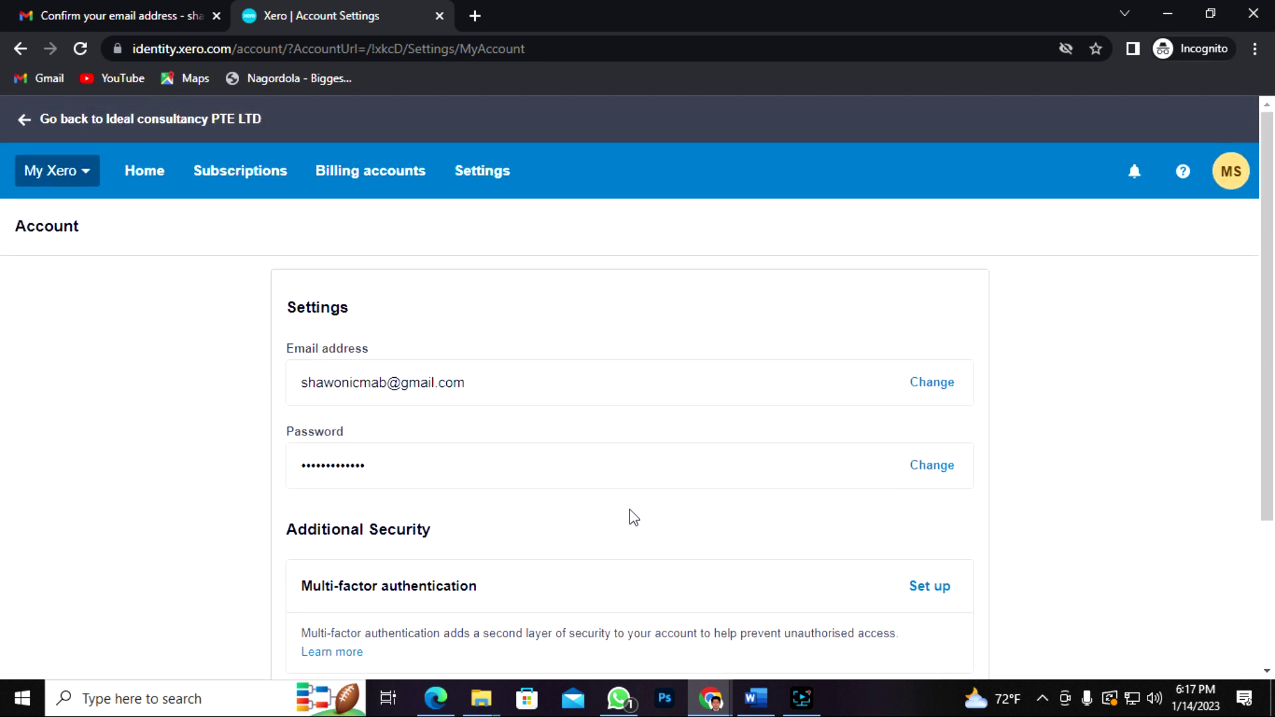
Go to the My Xero home page and start adding a new organisation
{"action": "left_click", "coordinate": [133, 176]}
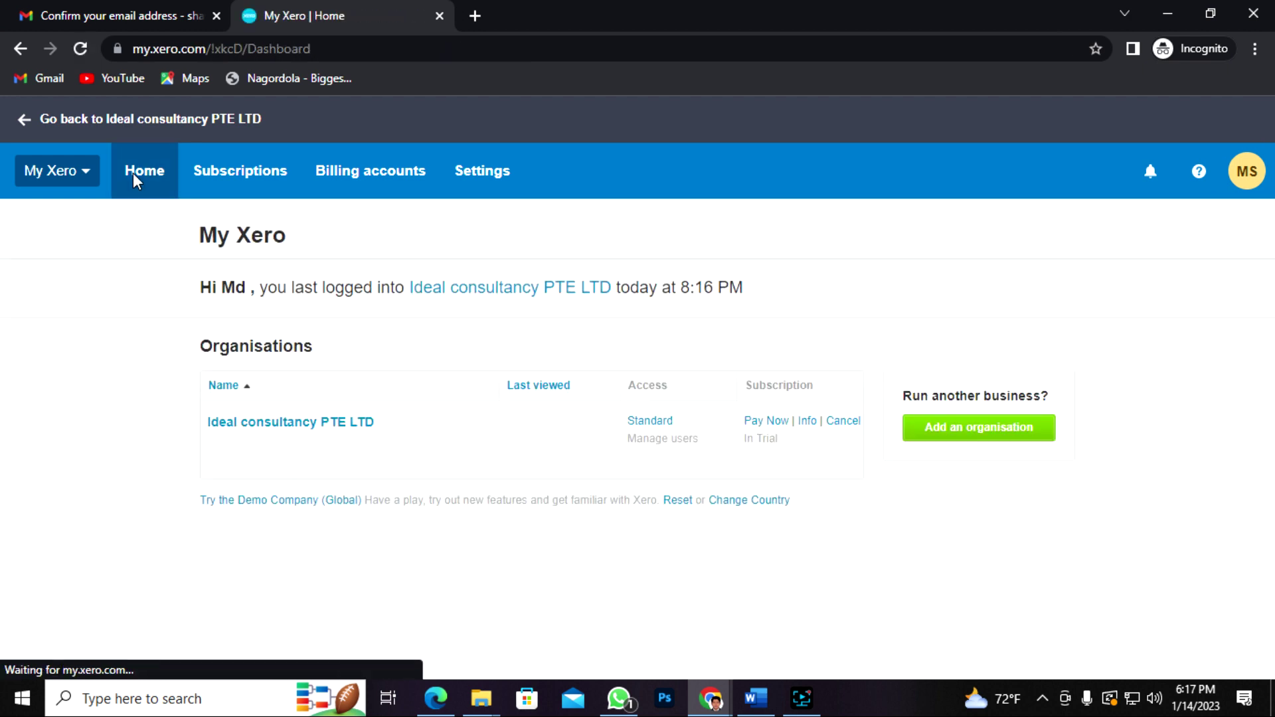
{"action": "left_click", "coordinate": [975, 438]}
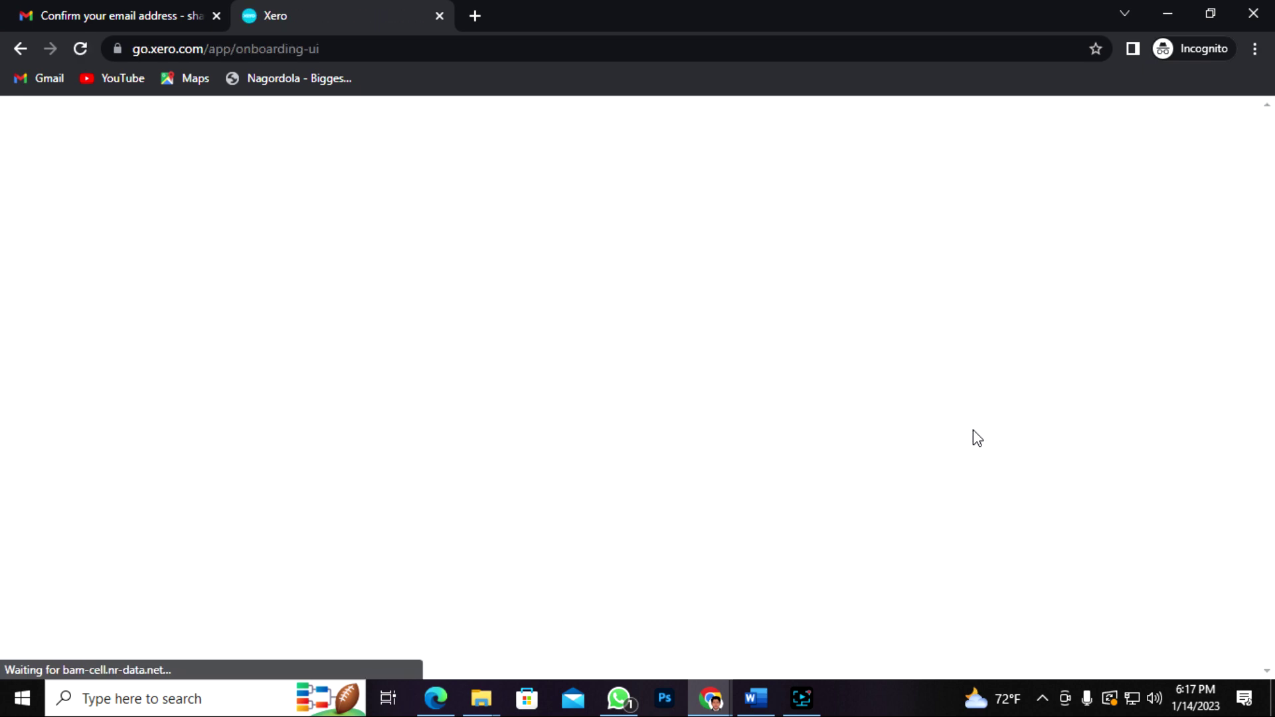
{"action": "scroll", "coordinate": [827, 511], "scroll_direction": "down", "scroll_amount": 5}
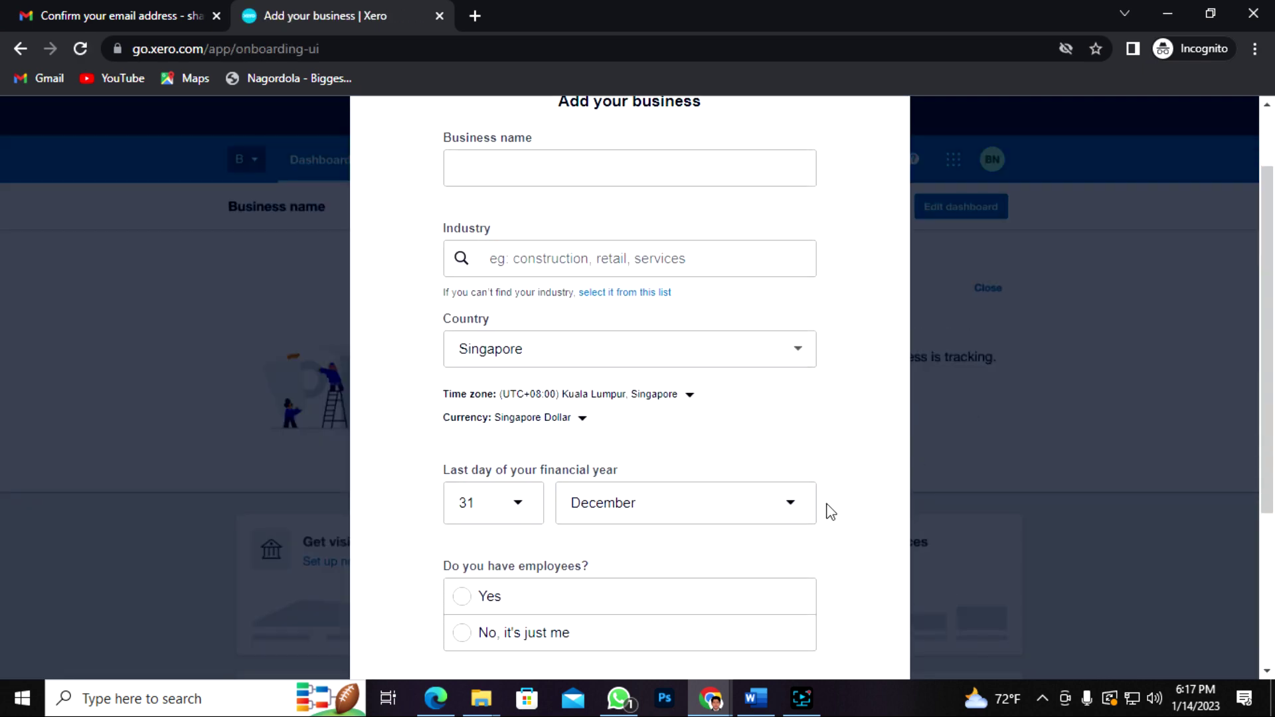
{"action": "scroll", "coordinate": [827, 511], "scroll_direction": "up", "scroll_amount": 3}
{"action": "scroll", "coordinate": [829, 512], "scroll_direction": "up", "scroll_amount": 2}
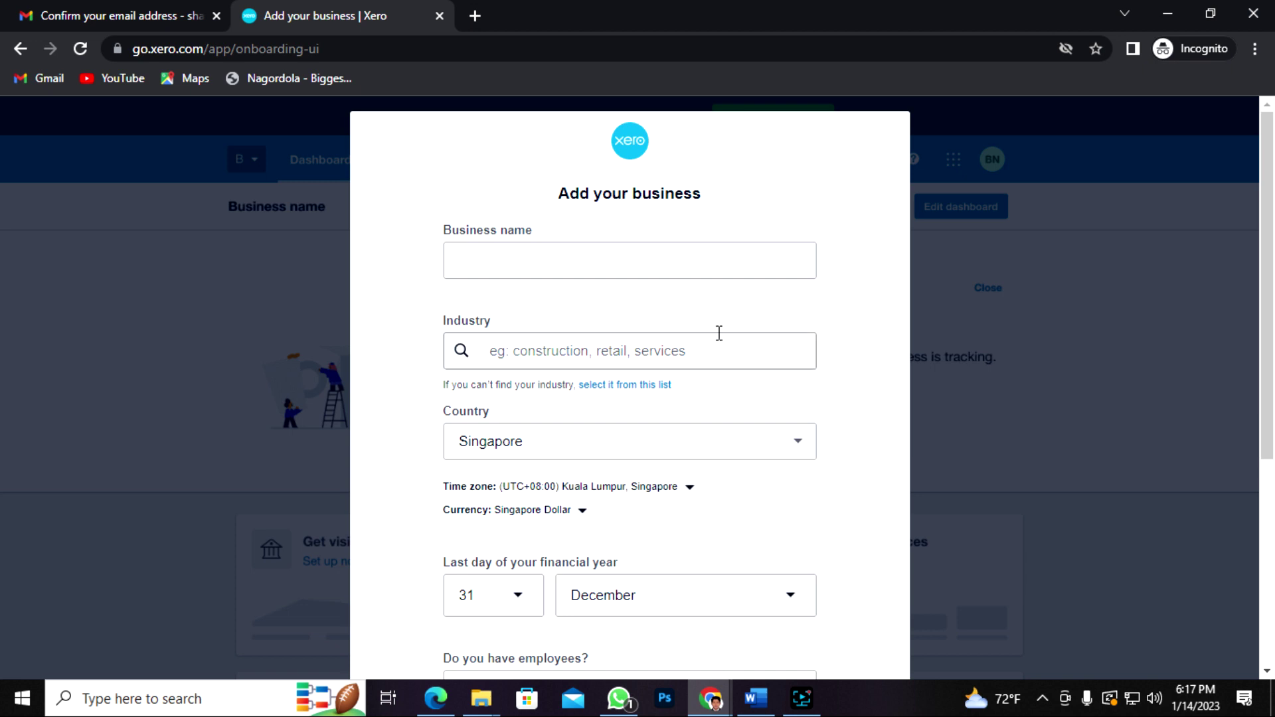
Check the Country list, keeping Singapore selected and the business name empty
{"action": "left_click", "coordinate": [665, 258]}
{"action": "left_click", "coordinate": [799, 442]}
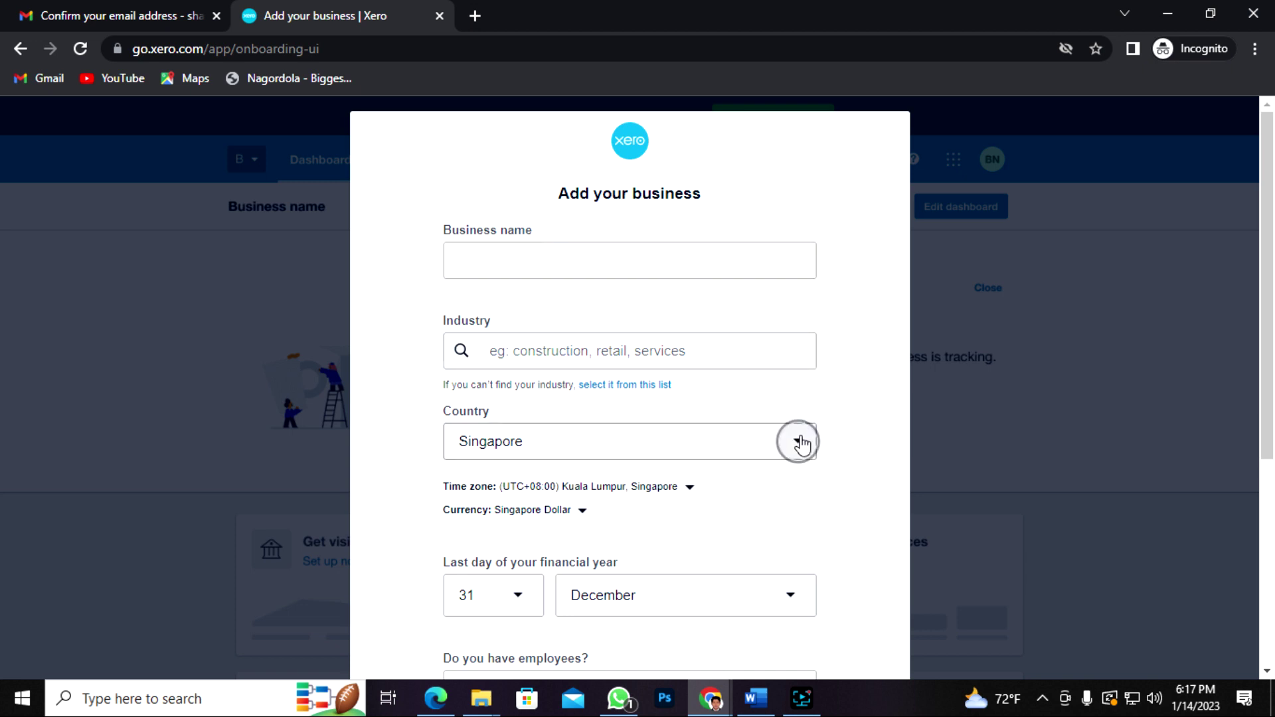
{"action": "scroll", "coordinate": [678, 361], "scroll_direction": "down", "scroll_amount": 4}
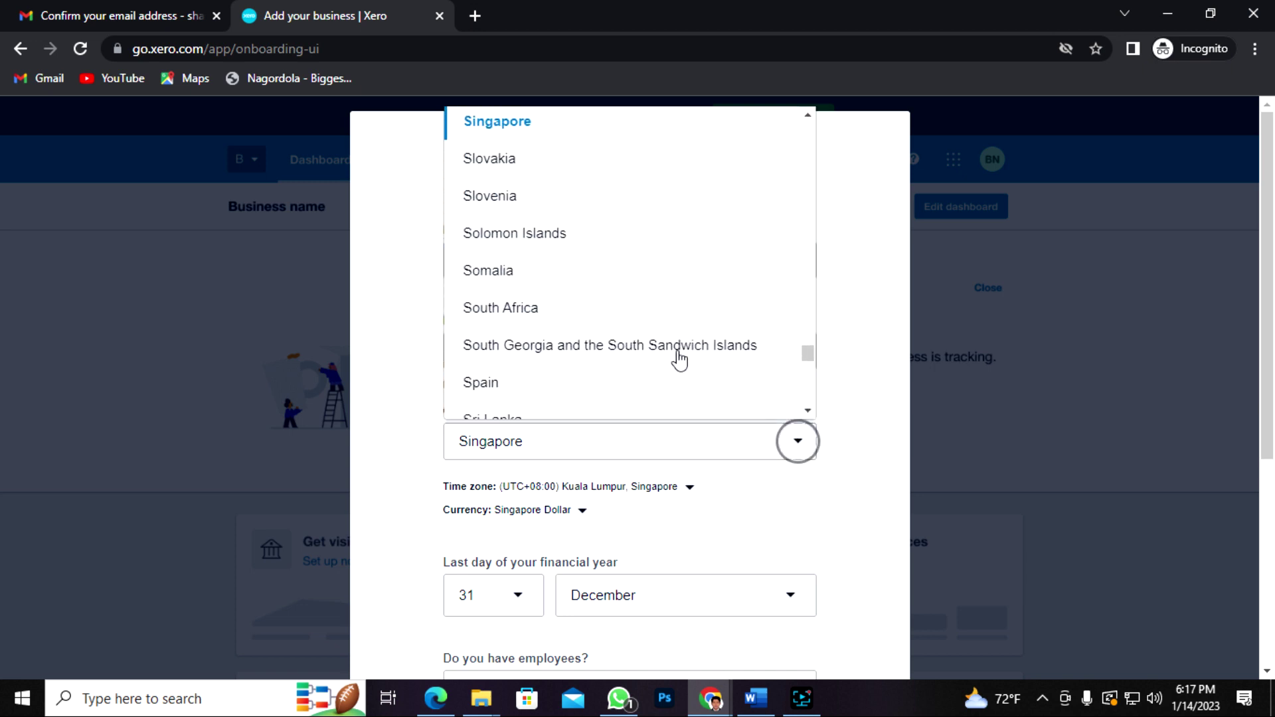
{"action": "scroll", "coordinate": [679, 361], "scroll_direction": "up", "scroll_amount": 2}
{"action": "scroll", "coordinate": [679, 361], "scroll_direction": "up", "scroll_amount": 2}
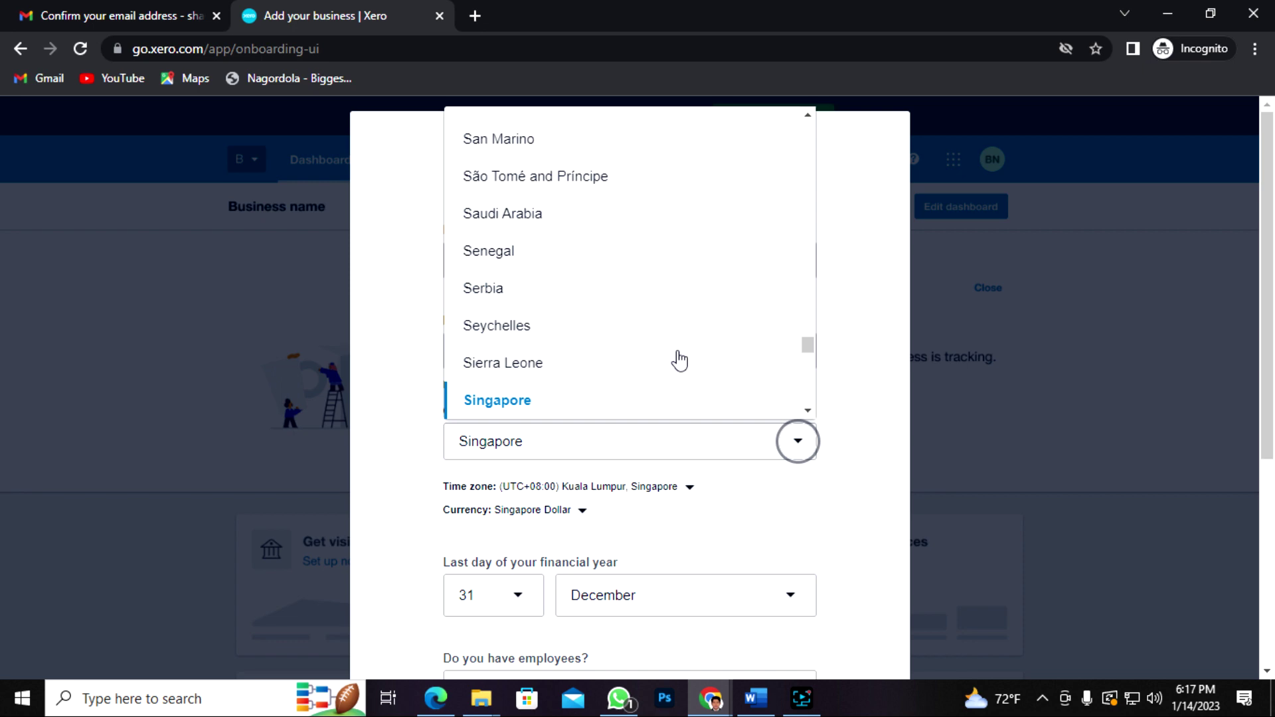
{"action": "left_click", "coordinate": [797, 445]}
Scroll through the rest of the form, leaving the 31 December year end unchanged
{"action": "scroll", "coordinate": [803, 496], "scroll_direction": "down", "scroll_amount": 5}
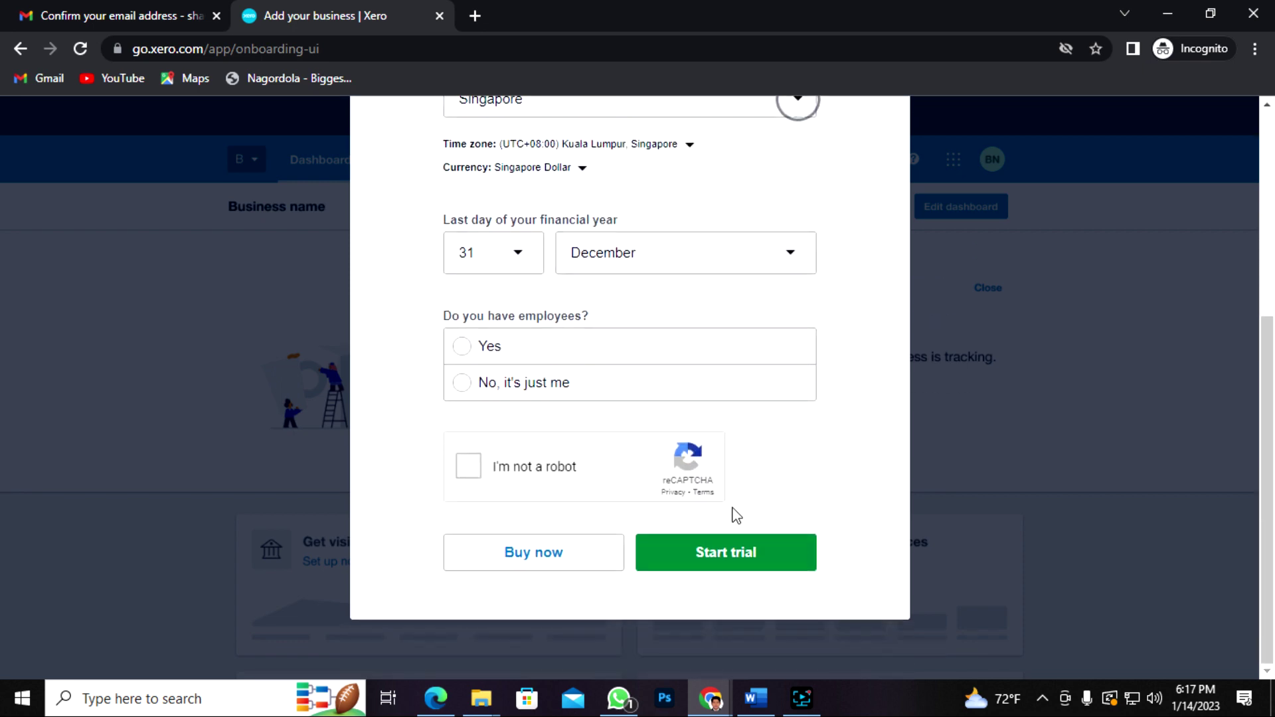
{"action": "scroll", "coordinate": [796, 434], "scroll_direction": "up", "scroll_amount": 1}
{"action": "scroll", "coordinate": [824, 332], "scroll_direction": "up", "scroll_amount": 4}
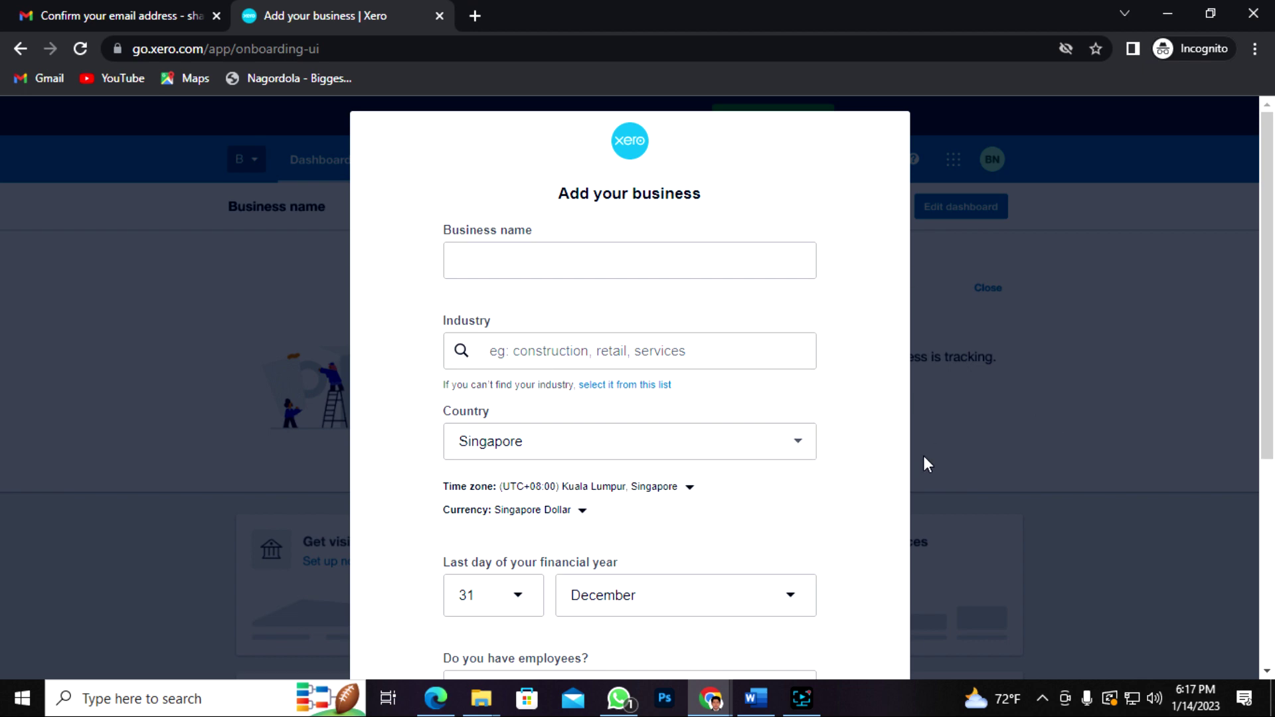
{"action": "scroll", "coordinate": [924, 459], "scroll_direction": "down", "scroll_amount": 5}
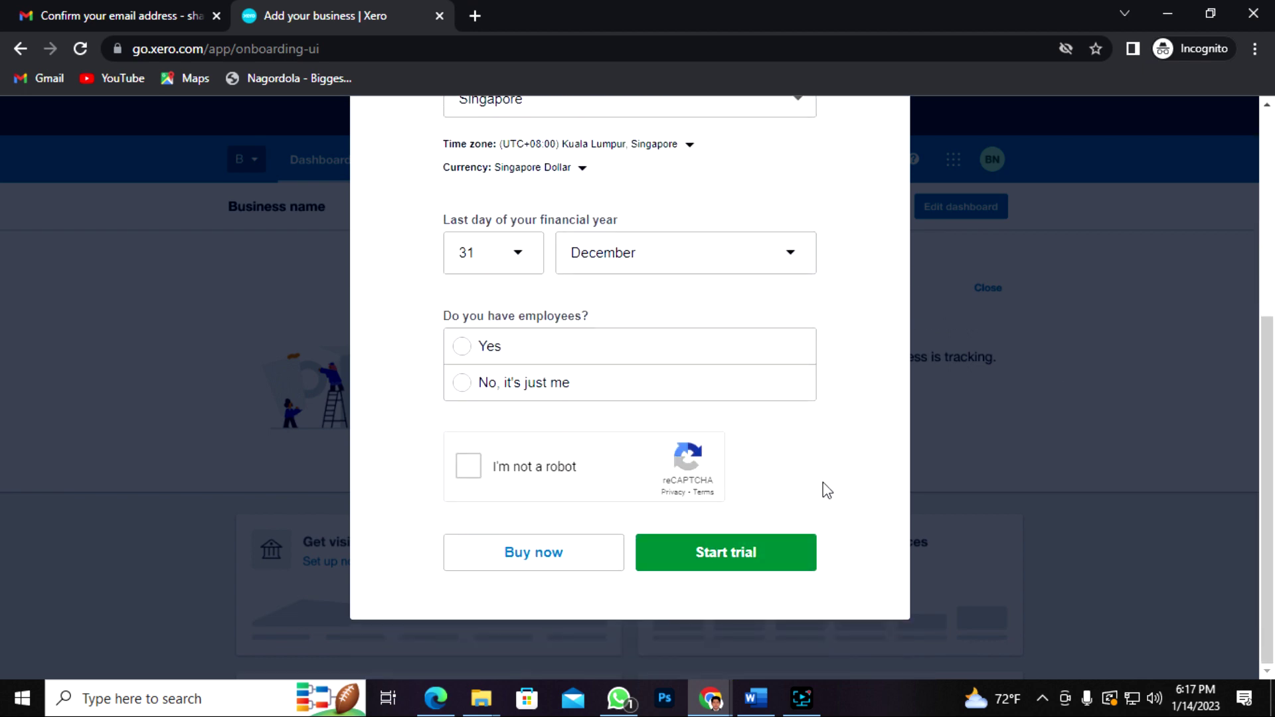
{"action": "scroll", "coordinate": [827, 490], "scroll_direction": "up", "scroll_amount": 5}
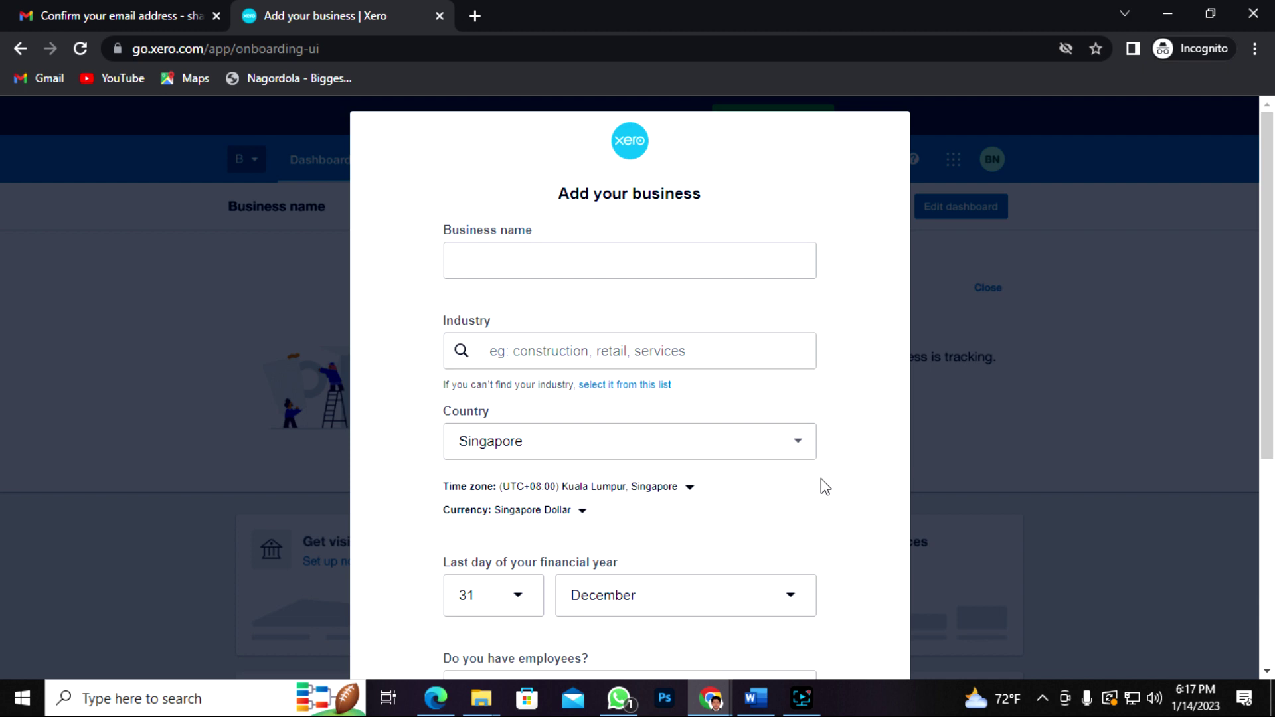
{"action": "scroll", "coordinate": [821, 479], "scroll_direction": "down", "scroll_amount": 2}
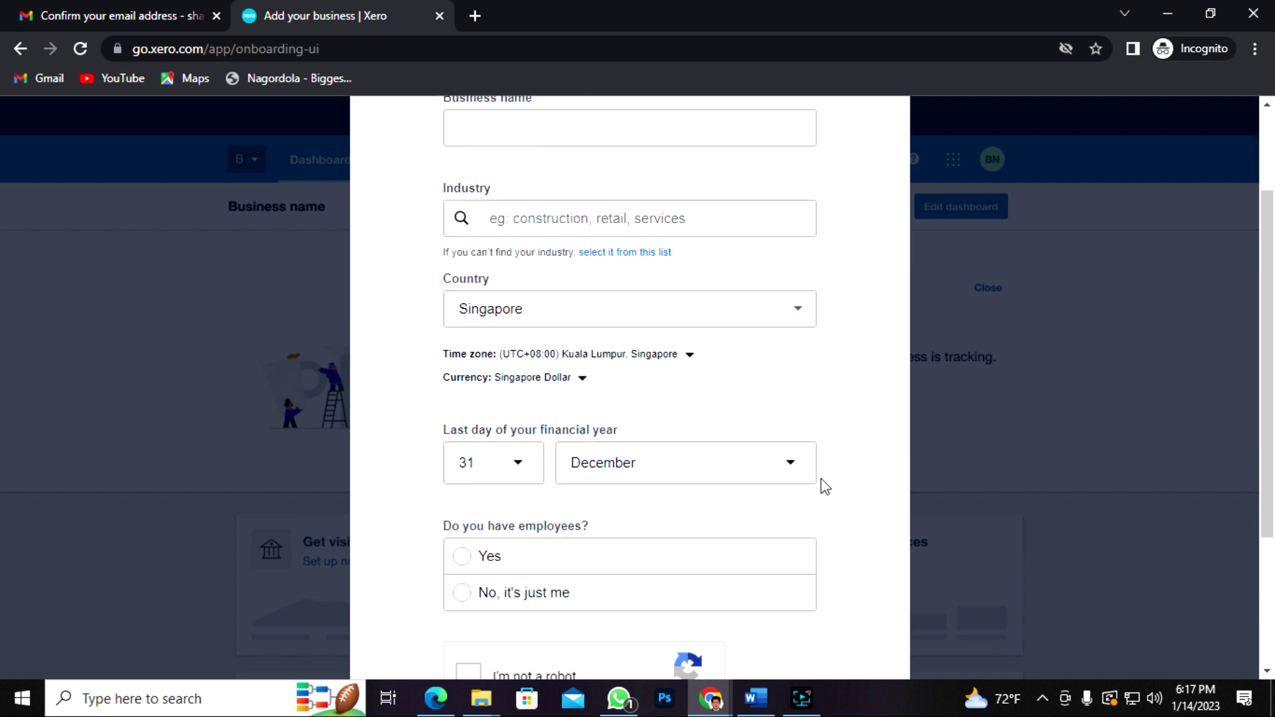
{"action": "scroll", "coordinate": [822, 479], "scroll_direction": "up", "scroll_amount": 2}
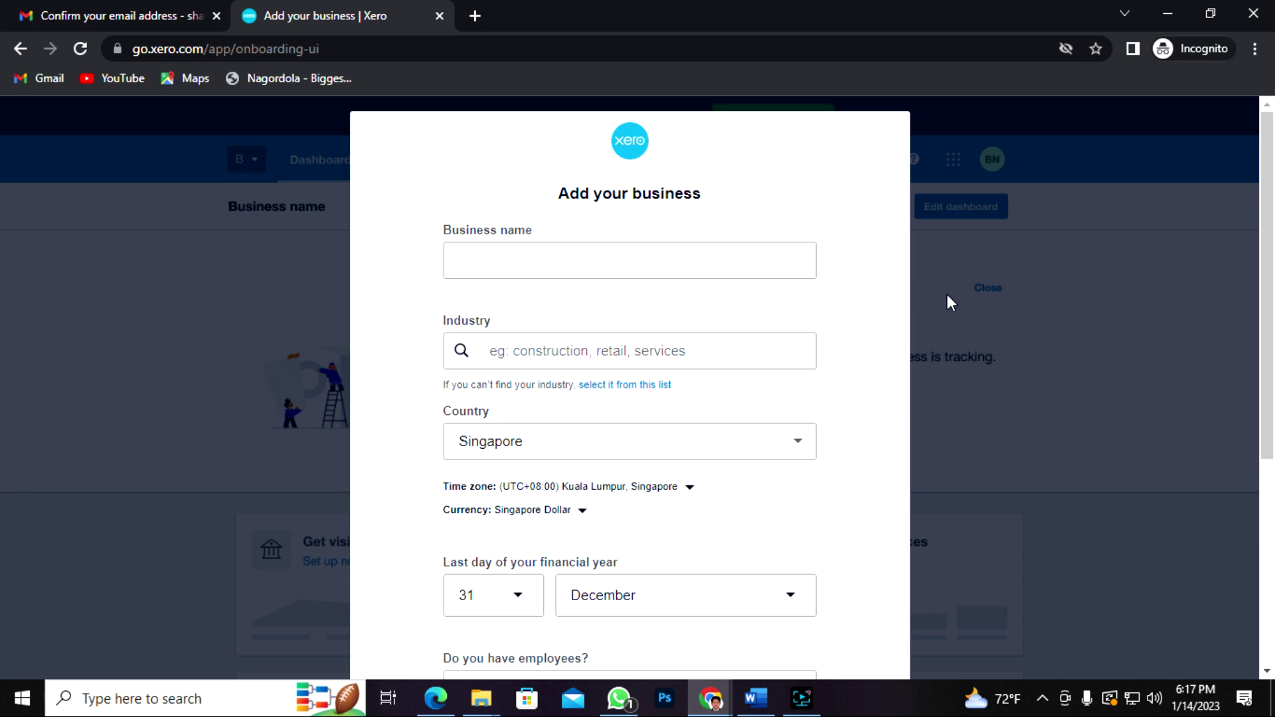
{"action": "scroll", "coordinate": [819, 212], "scroll_direction": "down", "scroll_amount": 2}
{"action": "scroll", "coordinate": [827, 259], "scroll_direction": "down", "scroll_amount": 3}
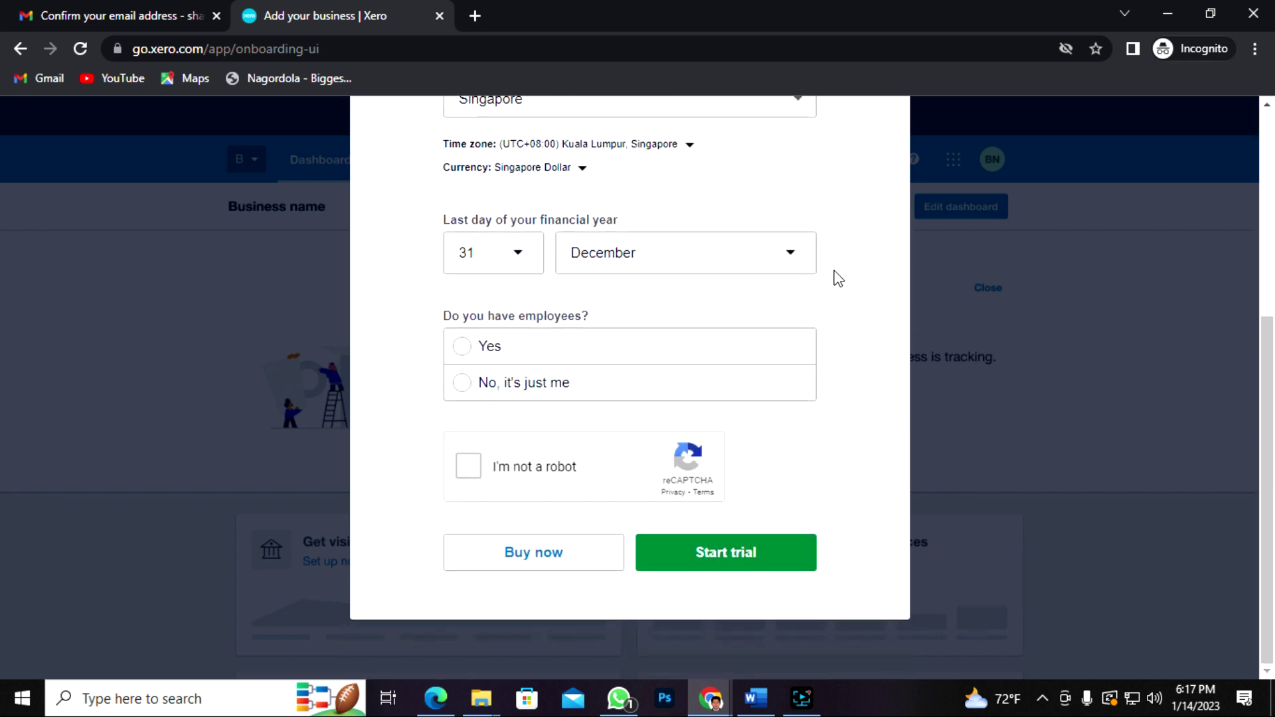
{"action": "scroll", "coordinate": [837, 345], "scroll_direction": "up", "scroll_amount": 5}
{"action": "left_click", "coordinate": [743, 265]}
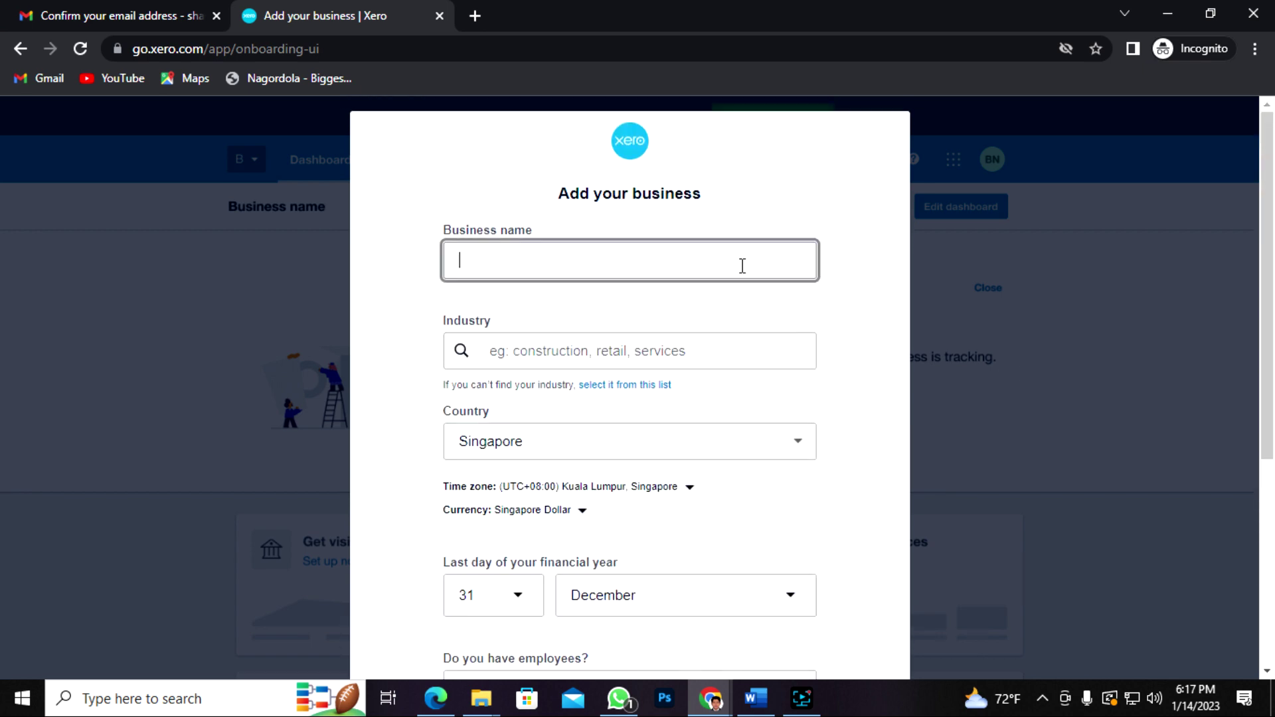
{"action": "type", "text": "asasdasdasda"}
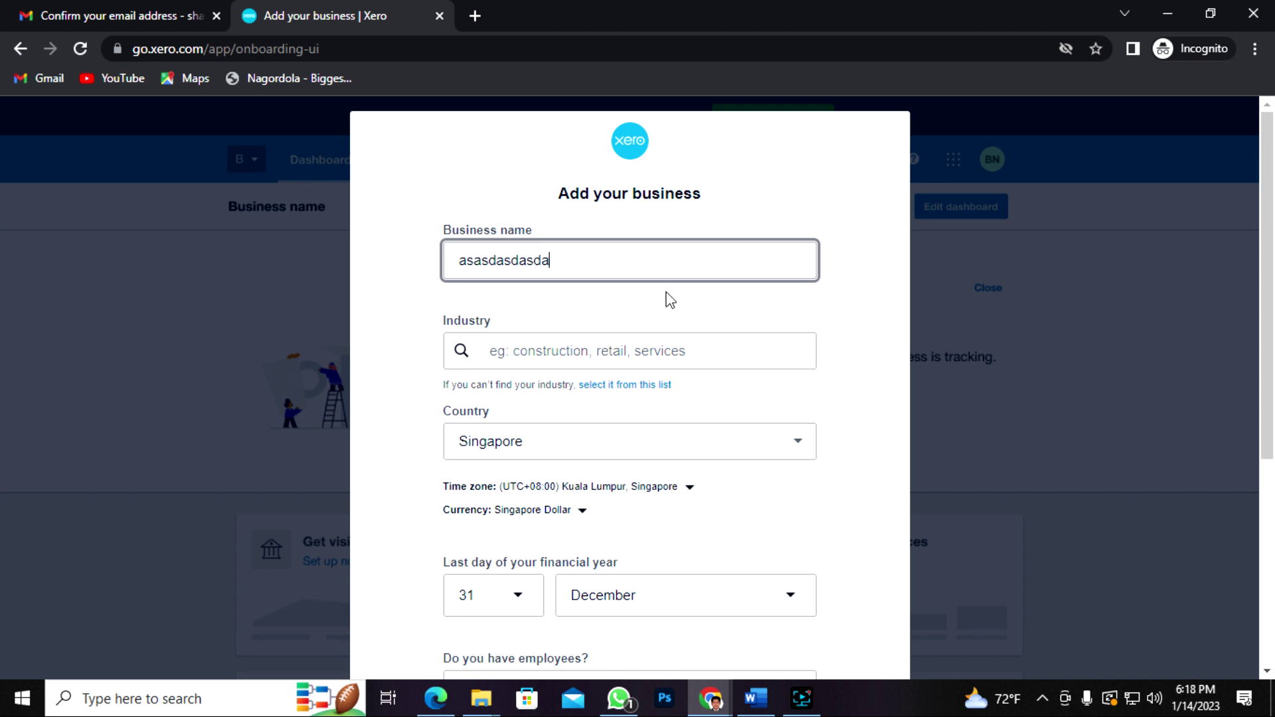
{"action": "left_click_drag", "start_coordinate": [578, 263], "coordinate": [418, 264]}
{"action": "key", "text": "BackSpace"}
{"action": "scroll", "coordinate": [612, 437], "scroll_direction": "down", "scroll_amount": 1}
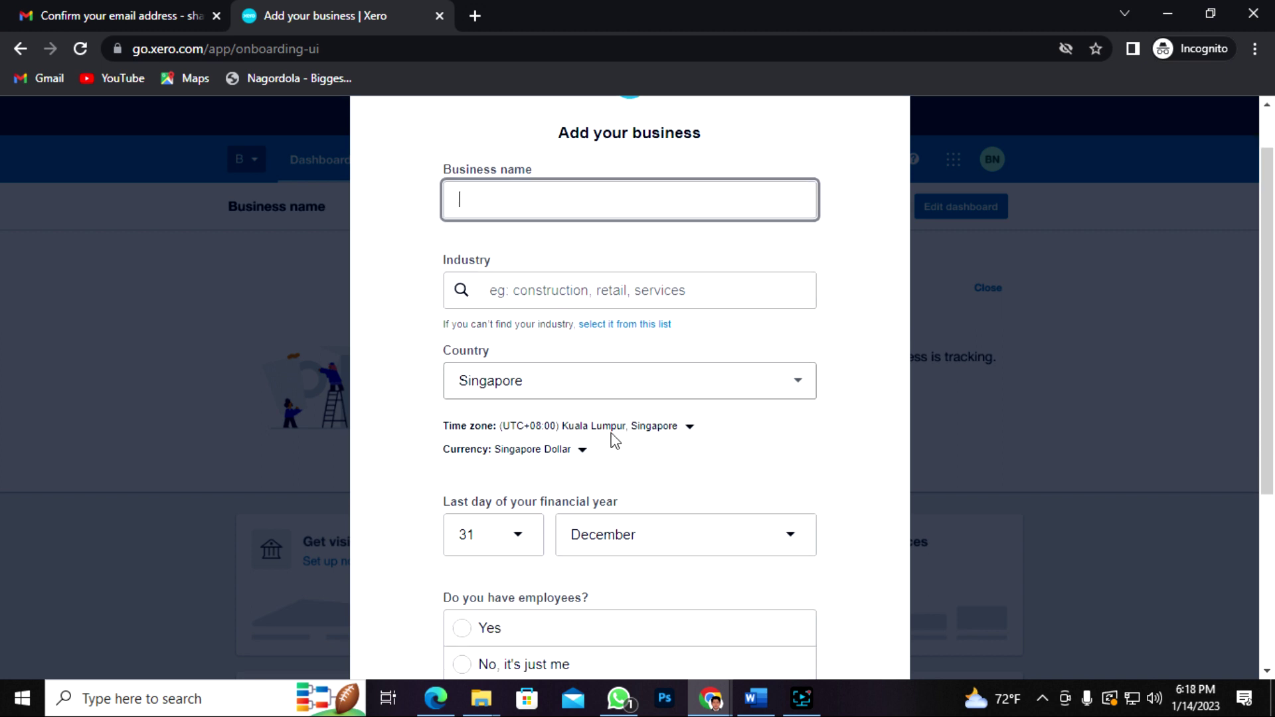
{"action": "scroll", "coordinate": [703, 294], "scroll_direction": "down", "scroll_amount": 3}
{"action": "left_click", "coordinate": [804, 261]}
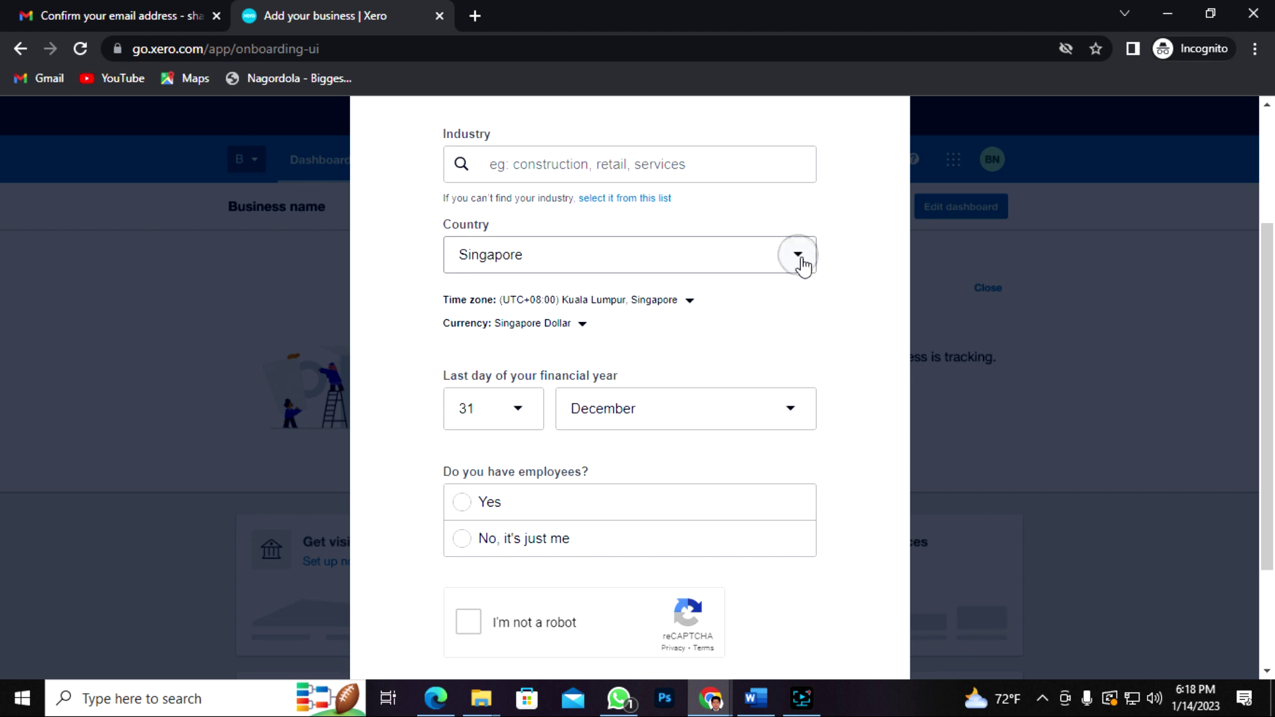
{"action": "scroll", "coordinate": [622, 517], "scroll_direction": "down", "scroll_amount": 3}
{"action": "scroll", "coordinate": [622, 517], "scroll_direction": "down", "scroll_amount": 4}
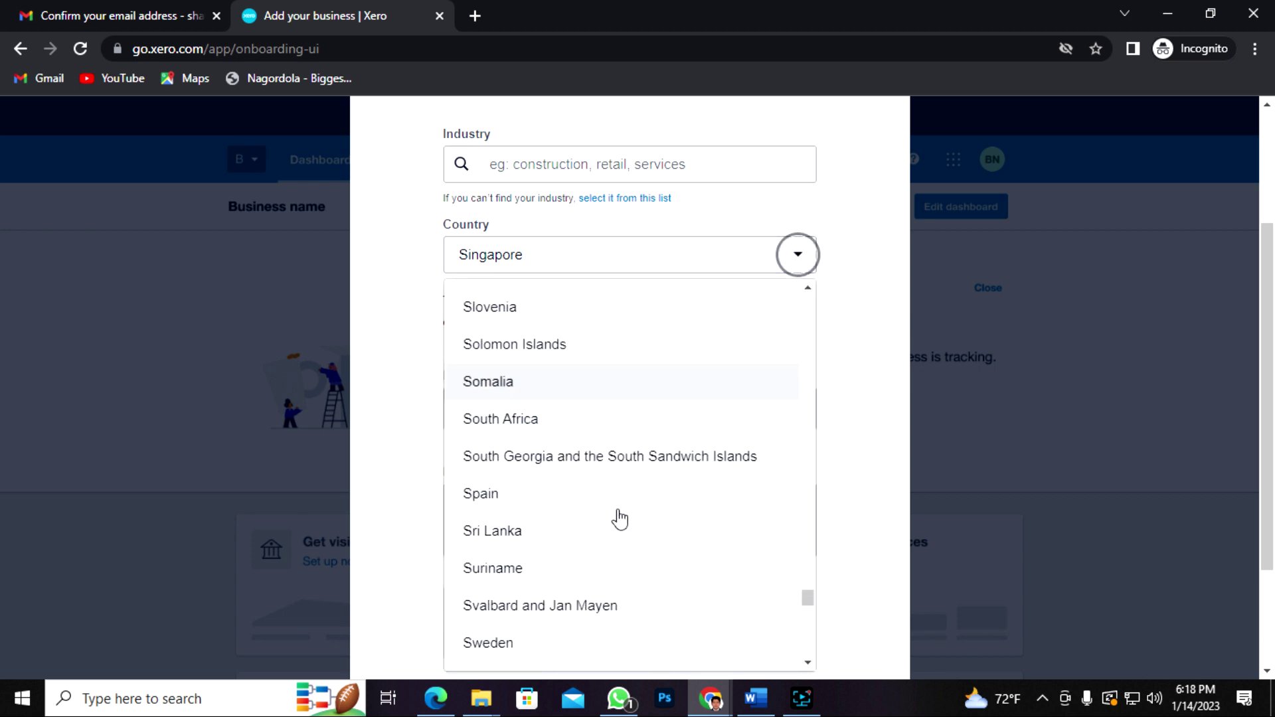
{"action": "scroll", "coordinate": [622, 517], "scroll_direction": "down", "scroll_amount": 3}
{"action": "scroll", "coordinate": [620, 518], "scroll_direction": "down", "scroll_amount": 2}
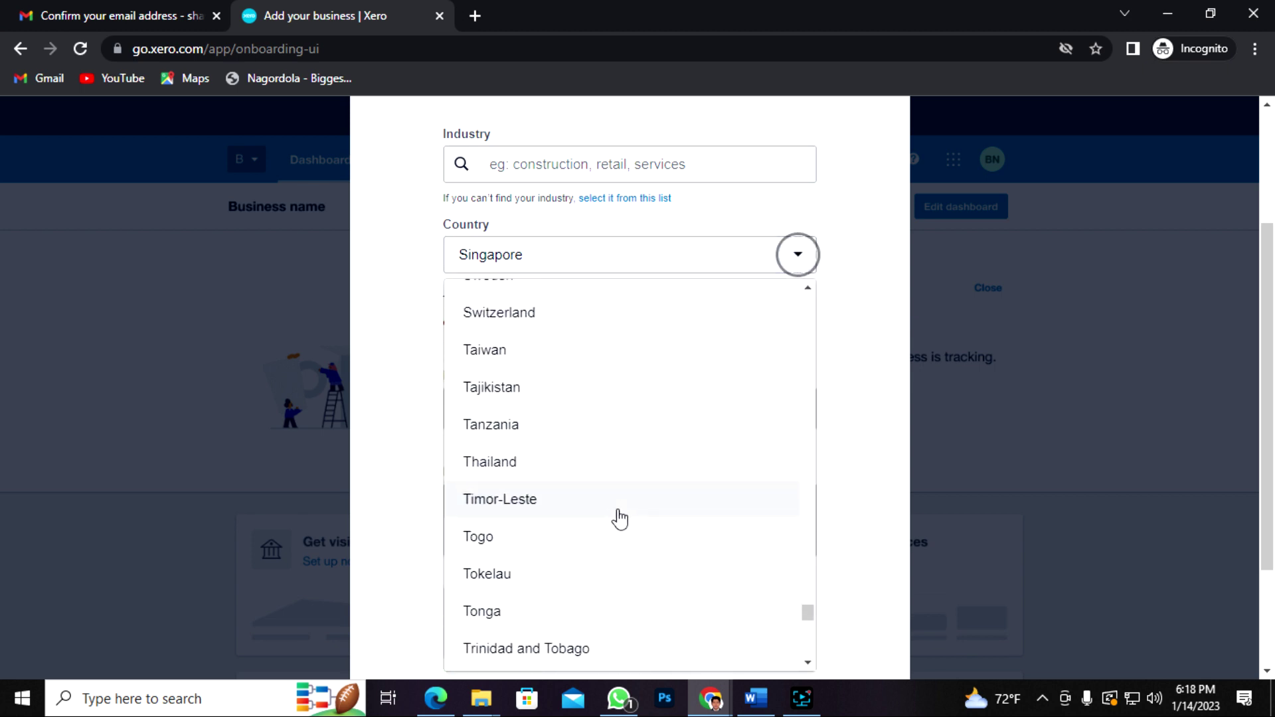
{"action": "scroll", "coordinate": [619, 519], "scroll_direction": "up", "scroll_amount": 3}
{"action": "scroll", "coordinate": [619, 519], "scroll_direction": "up", "scroll_amount": 3}
{"action": "scroll", "coordinate": [620, 519], "scroll_direction": "up", "scroll_amount": 3}
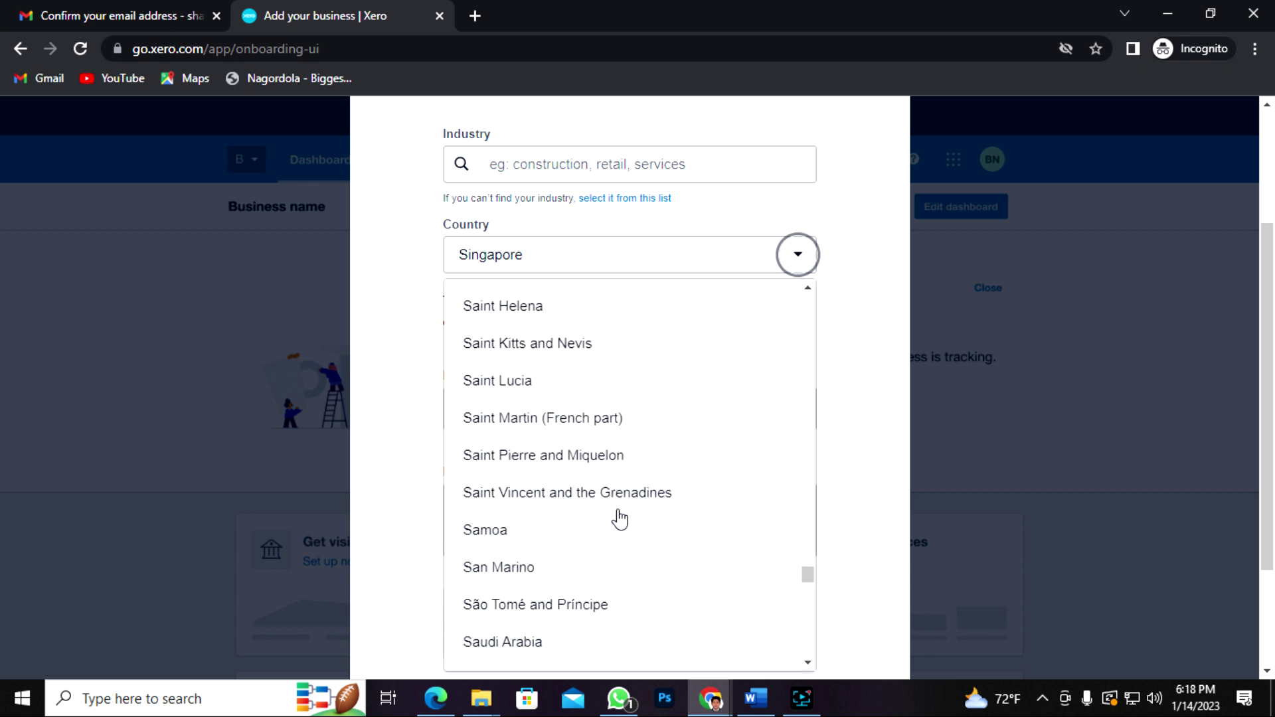
{"action": "scroll", "coordinate": [618, 517], "scroll_direction": "up", "scroll_amount": 4}
{"action": "scroll", "coordinate": [618, 516], "scroll_direction": "up", "scroll_amount": 2}
{"action": "left_click", "coordinate": [898, 253]}
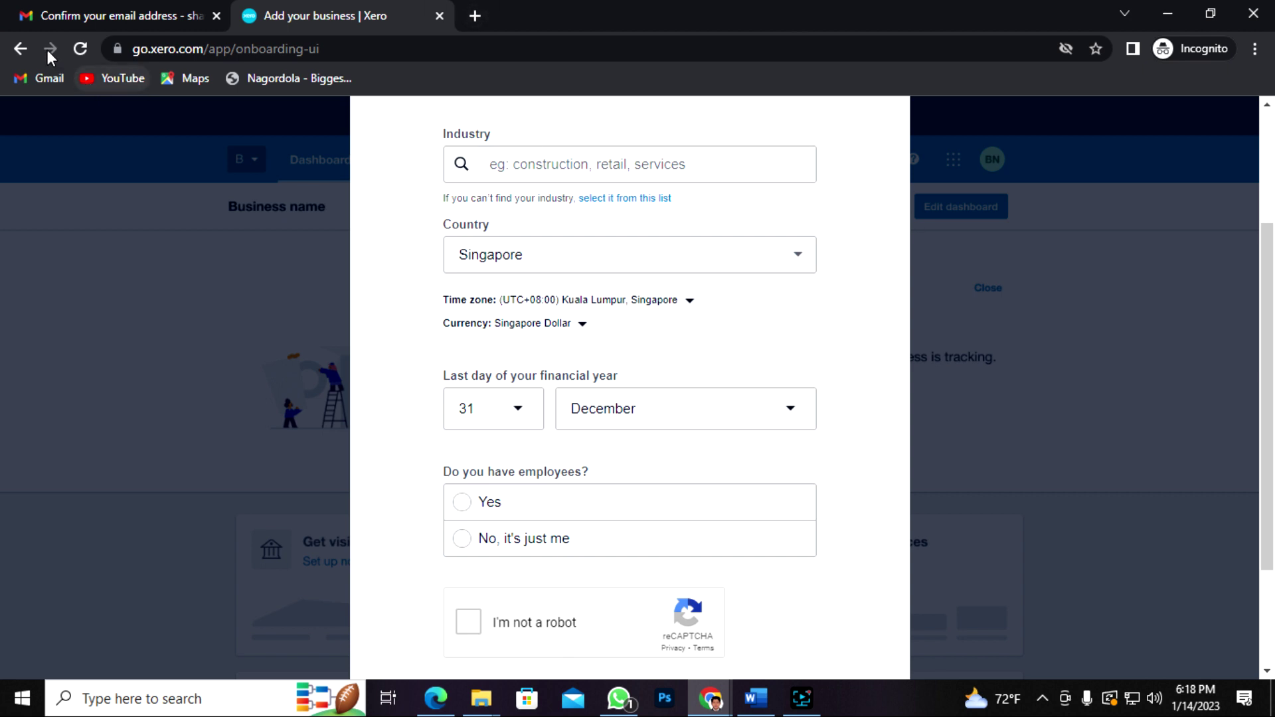
Abandon the new-business form, reopen Ideal consultancy PTE LTD, and show the organisation switcher
{"action": "left_click", "coordinate": [20, 48]}
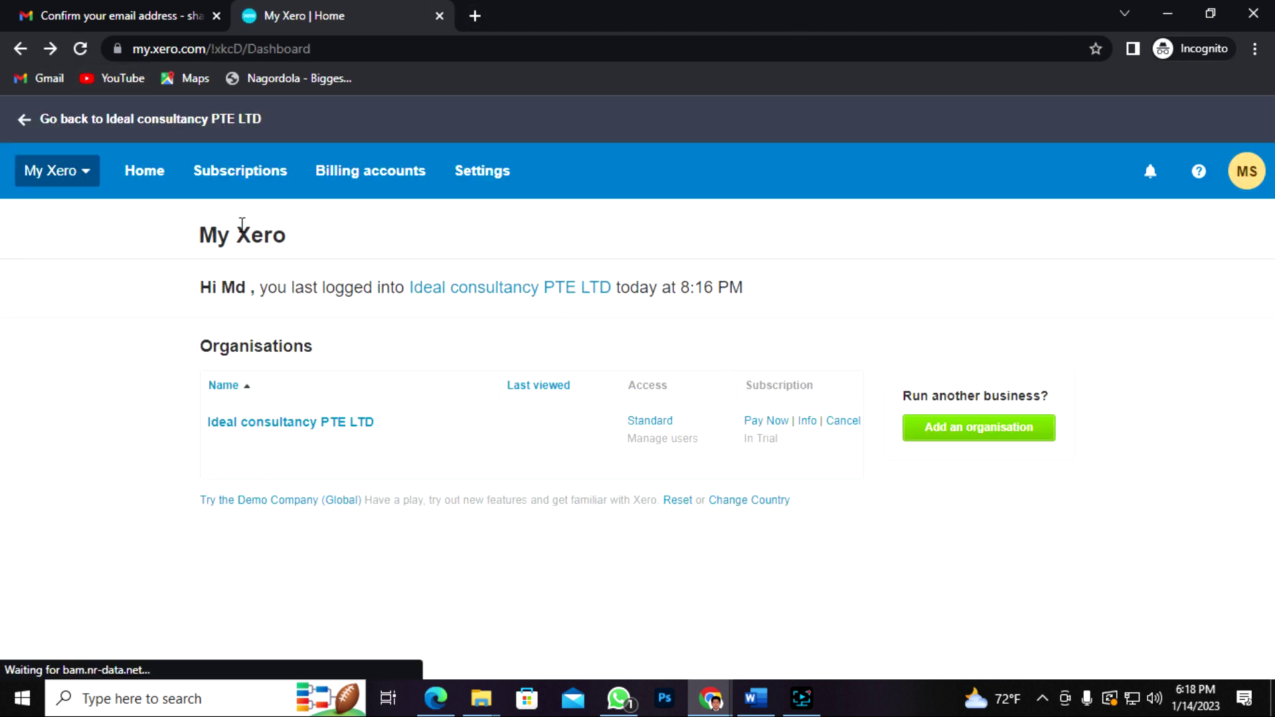
{"action": "left_click", "coordinate": [83, 172]}
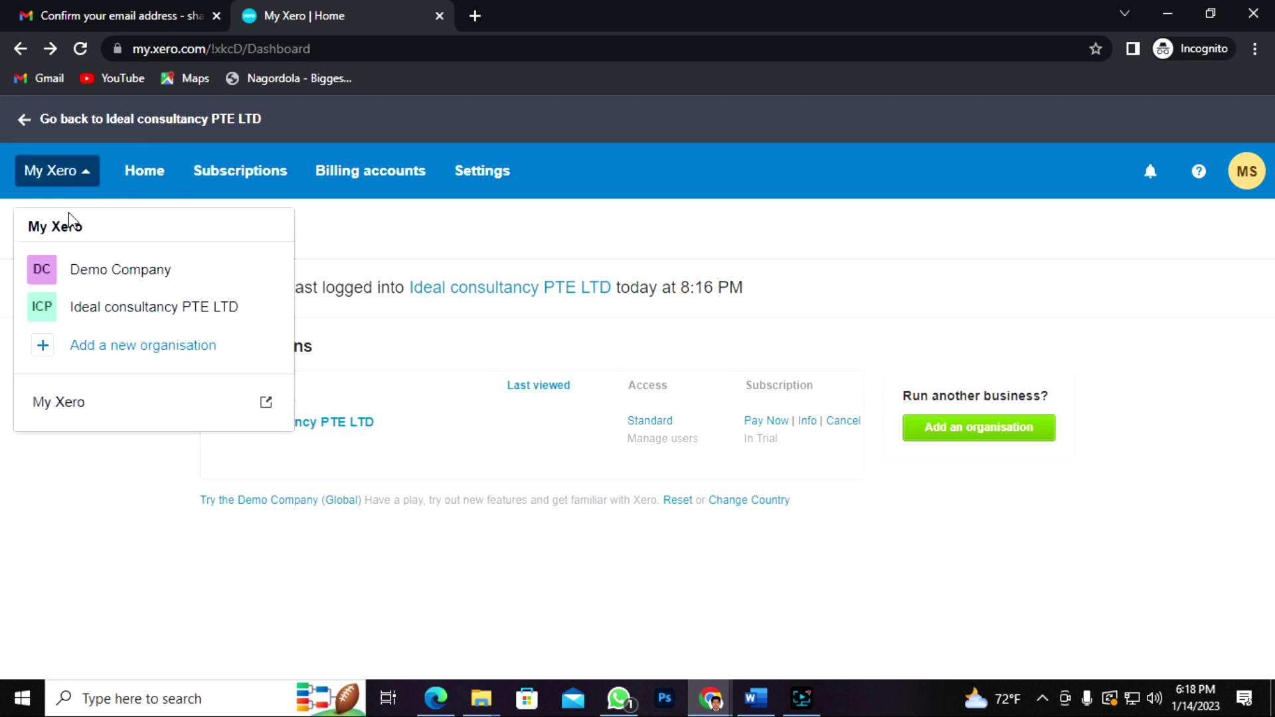
{"action": "left_click", "coordinate": [99, 309]}
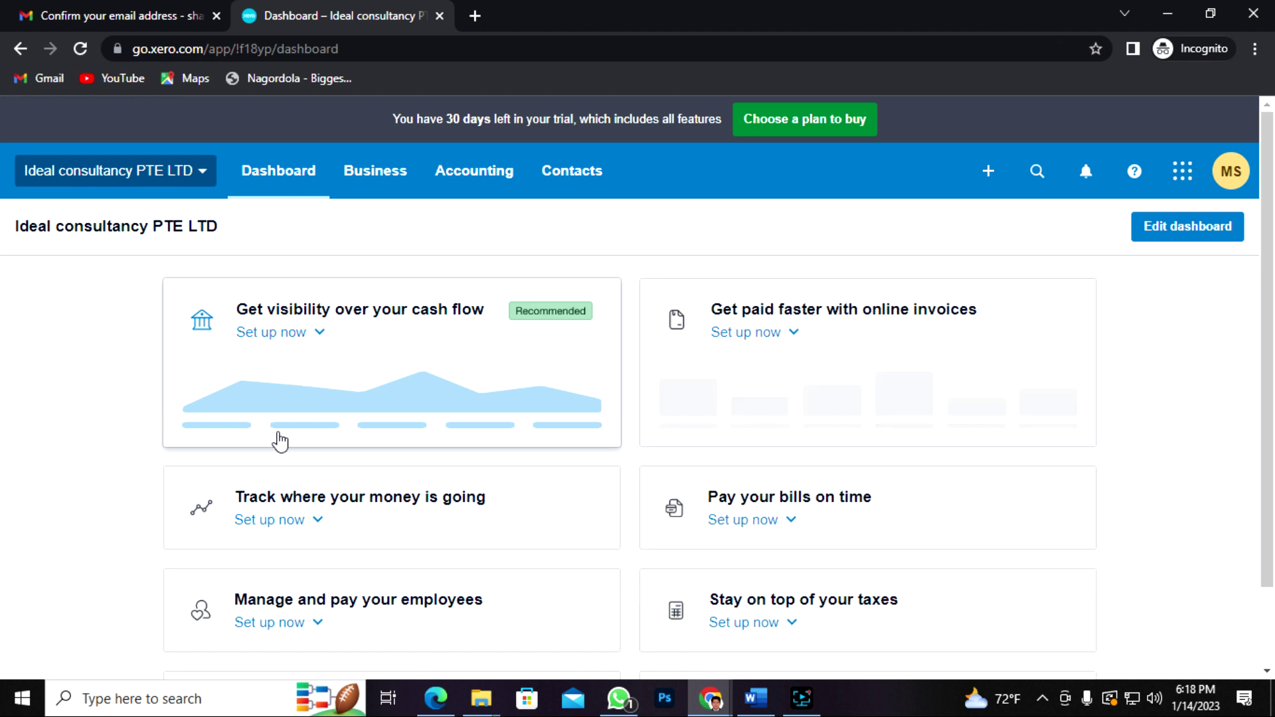
{"action": "left_click", "coordinate": [209, 178]}
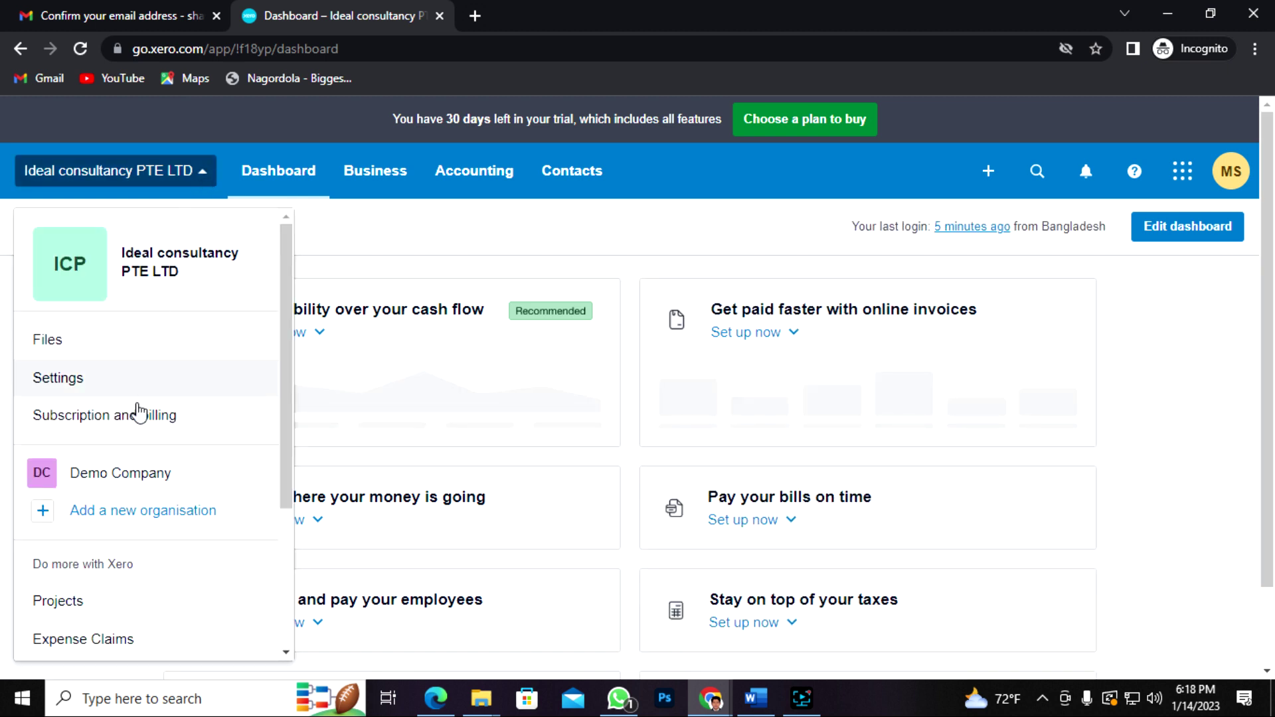
Switch to Demo Company (Global) and browse its bank account, watchlist, invoice and bill widgets
{"action": "left_click", "coordinate": [113, 474]}
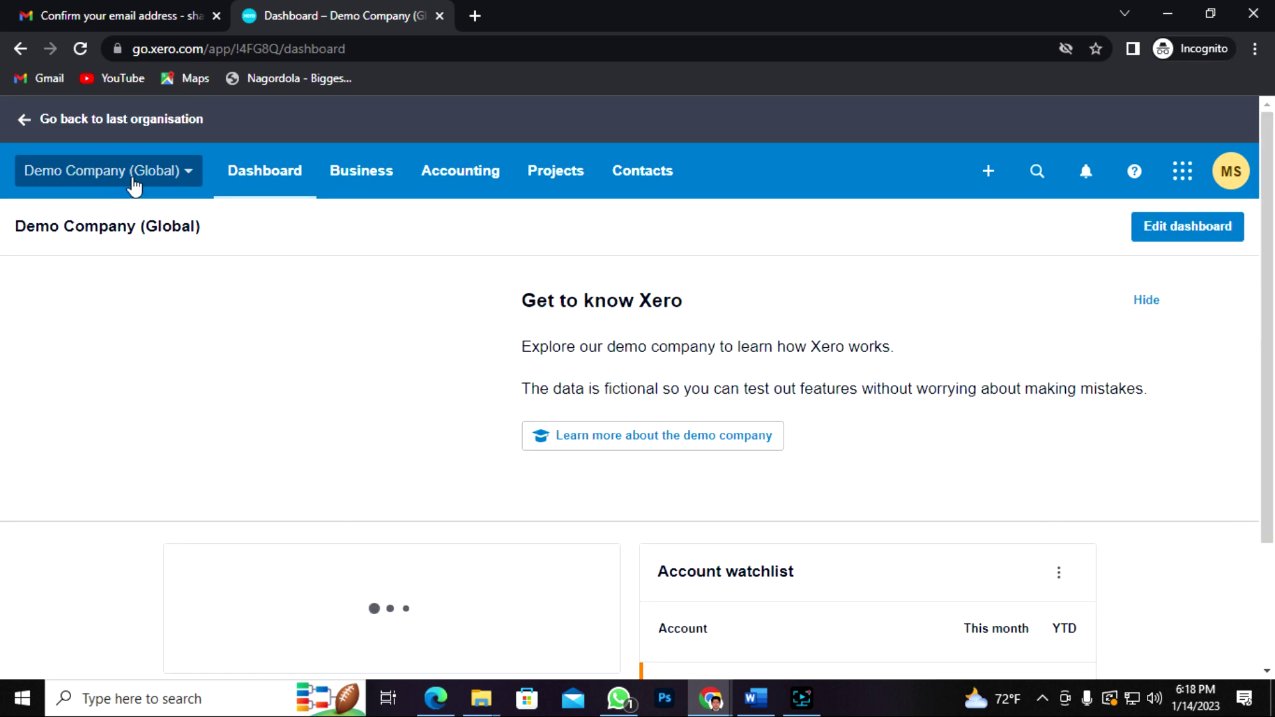
{"action": "scroll", "coordinate": [972, 491], "scroll_direction": "down", "scroll_amount": 3}
{"action": "scroll", "coordinate": [972, 492], "scroll_direction": "down", "scroll_amount": 1}
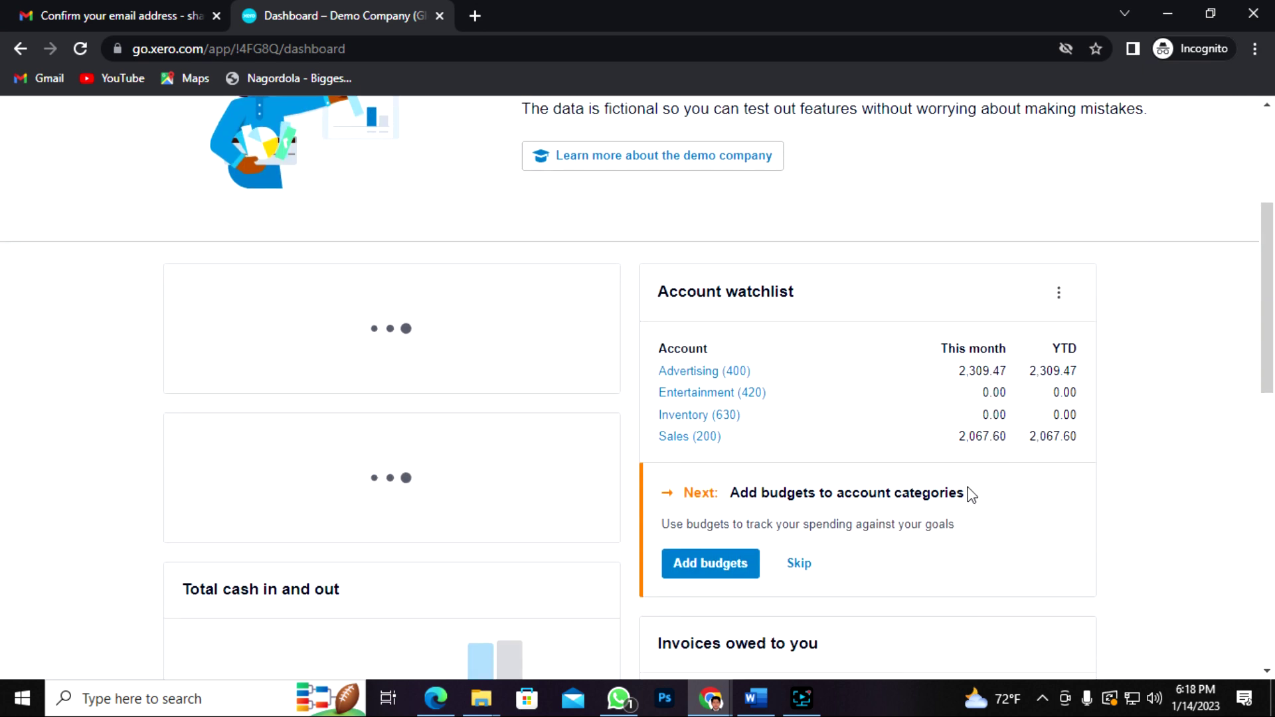
{"action": "scroll", "coordinate": [972, 495], "scroll_direction": "up", "scroll_amount": 3}
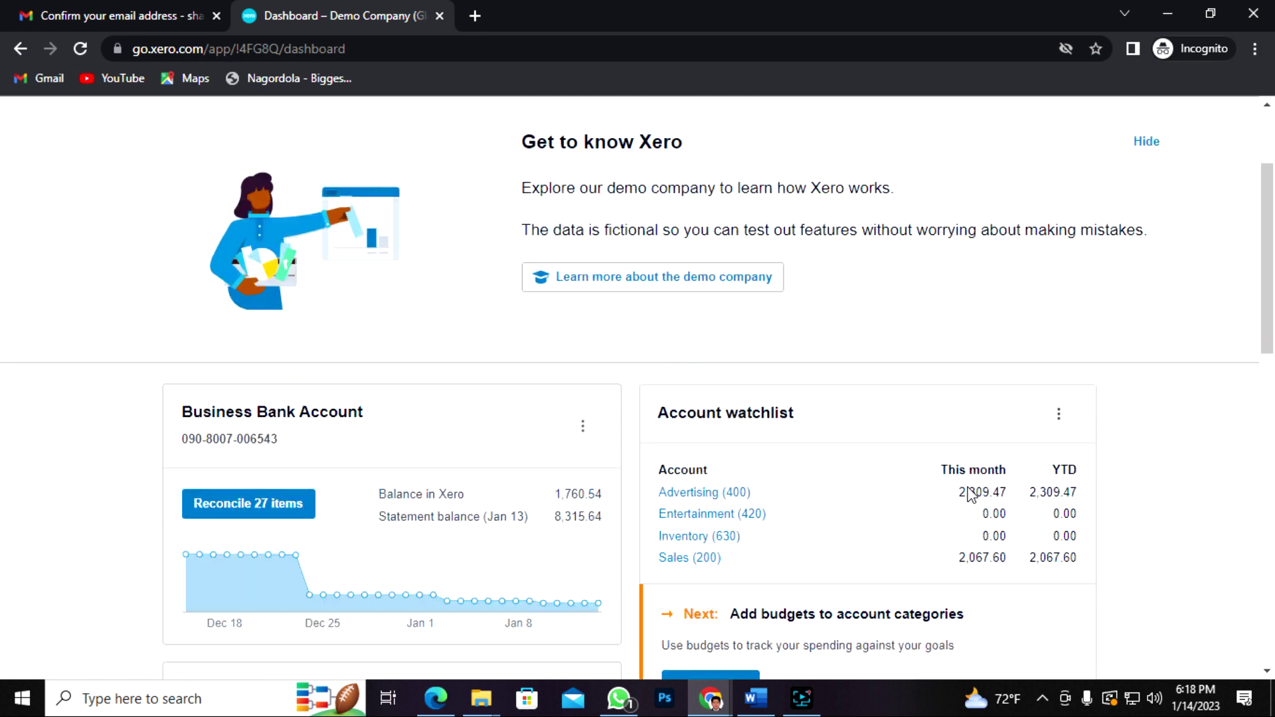
{"action": "scroll", "coordinate": [972, 495], "scroll_direction": "up", "scroll_amount": 2}
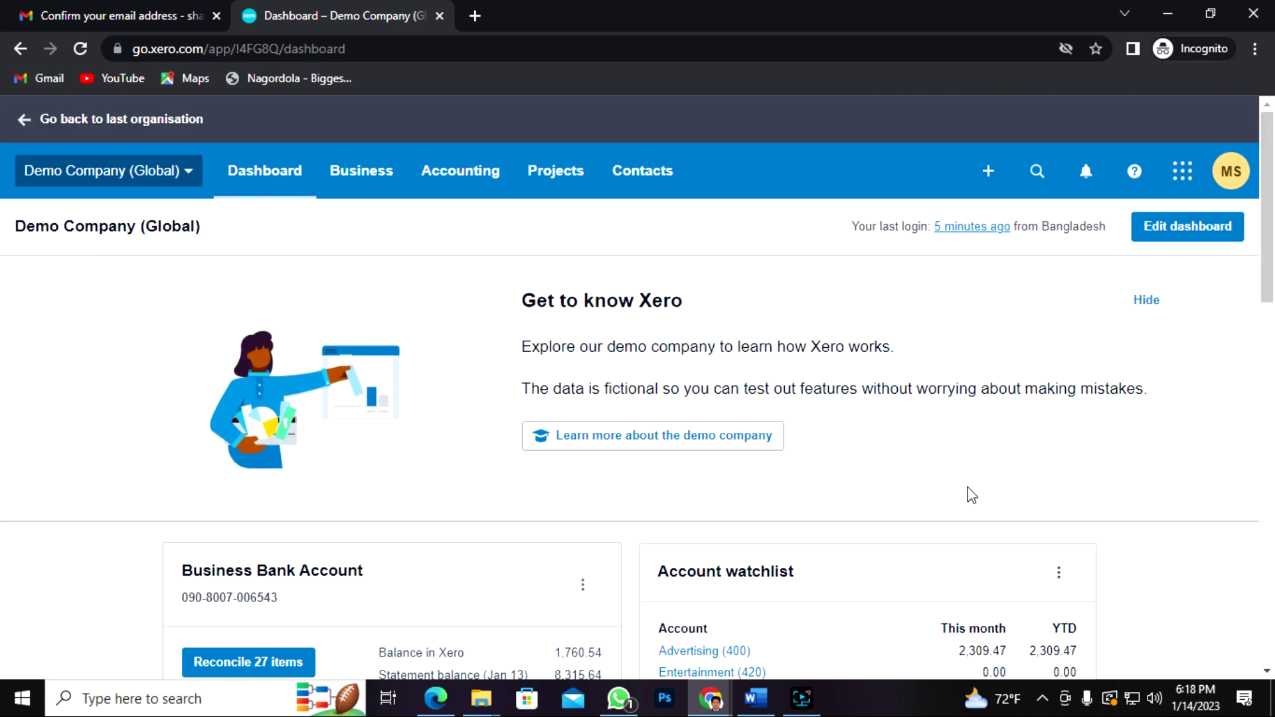
{"action": "scroll", "coordinate": [972, 495], "scroll_direction": "down", "scroll_amount": 4}
{"action": "scroll", "coordinate": [971, 494], "scroll_direction": "down", "scroll_amount": 2}
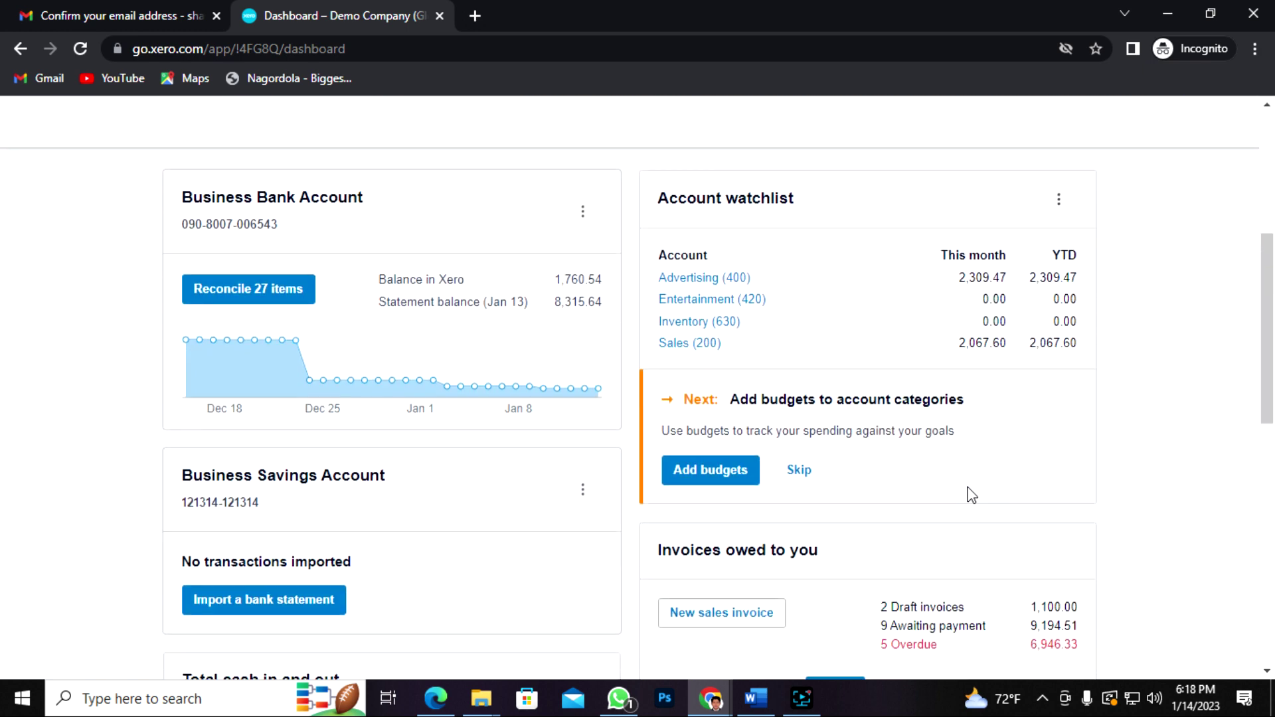
{"action": "scroll", "coordinate": [972, 495], "scroll_direction": "down", "scroll_amount": 1}
{"action": "scroll", "coordinate": [972, 495], "scroll_direction": "down", "scroll_amount": 5}
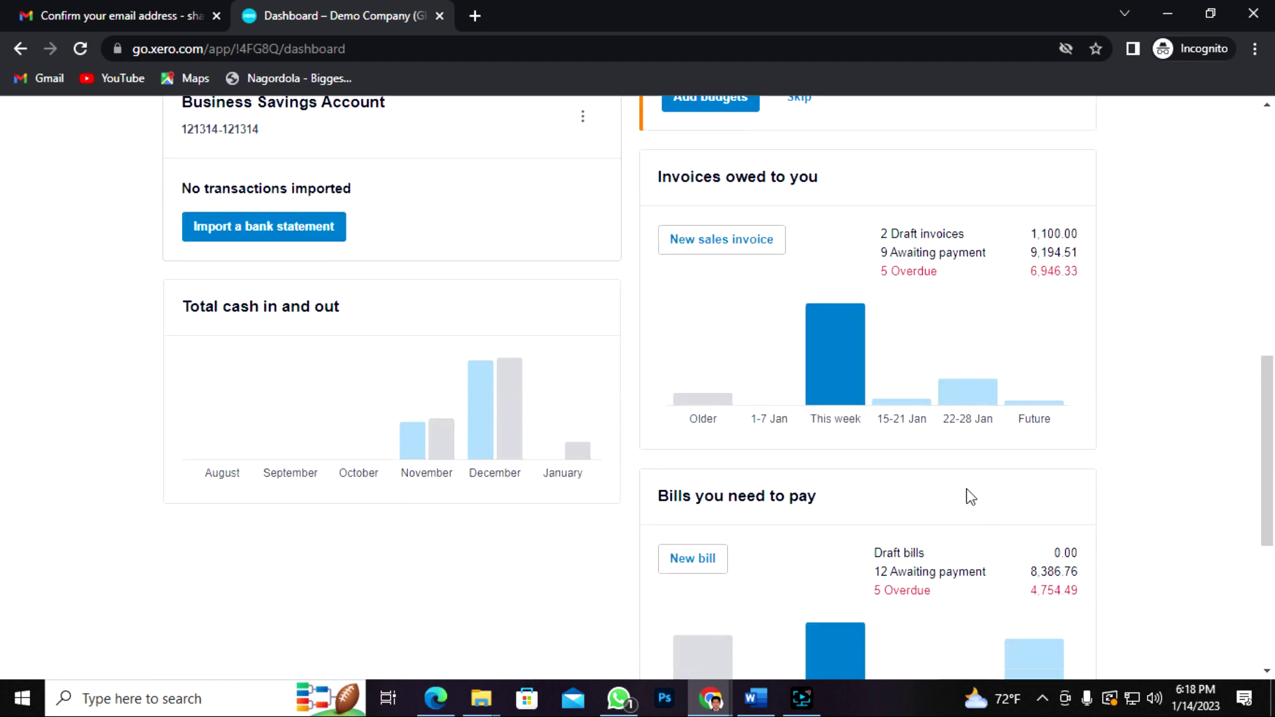
{"action": "scroll", "coordinate": [972, 495], "scroll_direction": "down", "scroll_amount": 4}
{"action": "scroll", "coordinate": [971, 495], "scroll_direction": "up", "scroll_amount": 14}
{"action": "scroll", "coordinate": [972, 500], "scroll_direction": "up", "scroll_amount": 2}
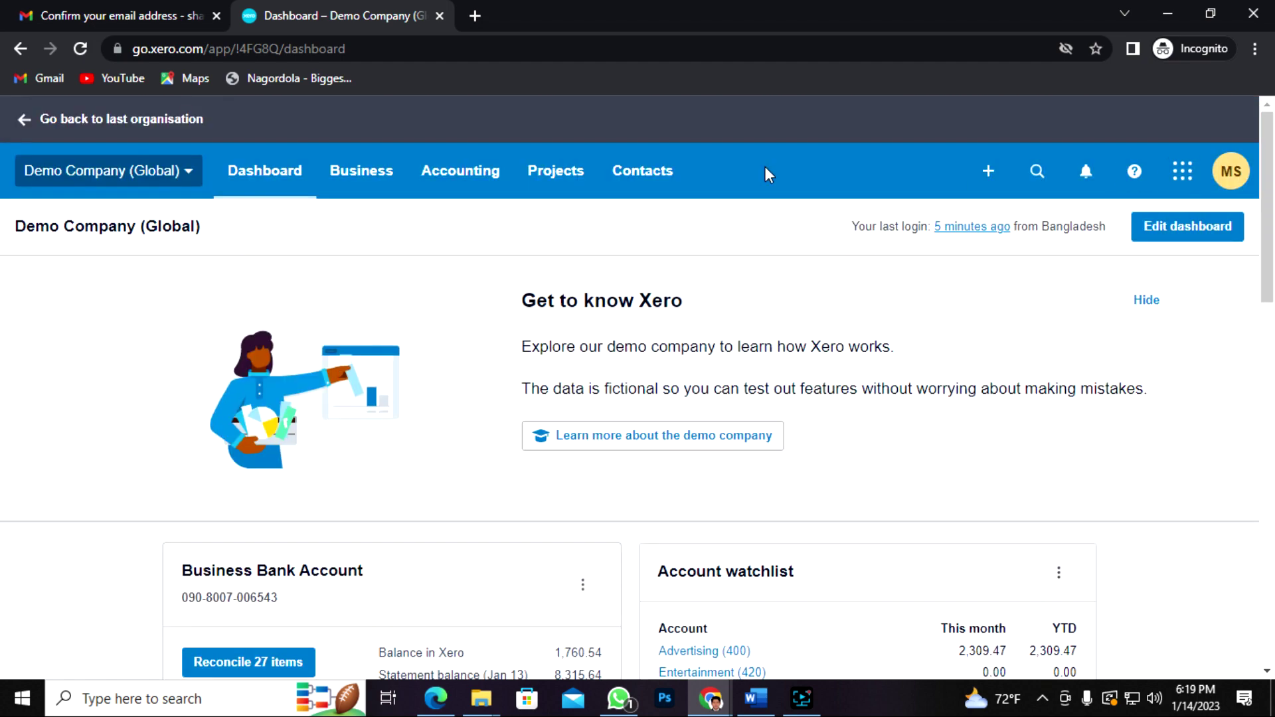
Switch from Demo Company (Global) back to Ideal consultancy PTE LTD
{"action": "left_click", "coordinate": [193, 174]}
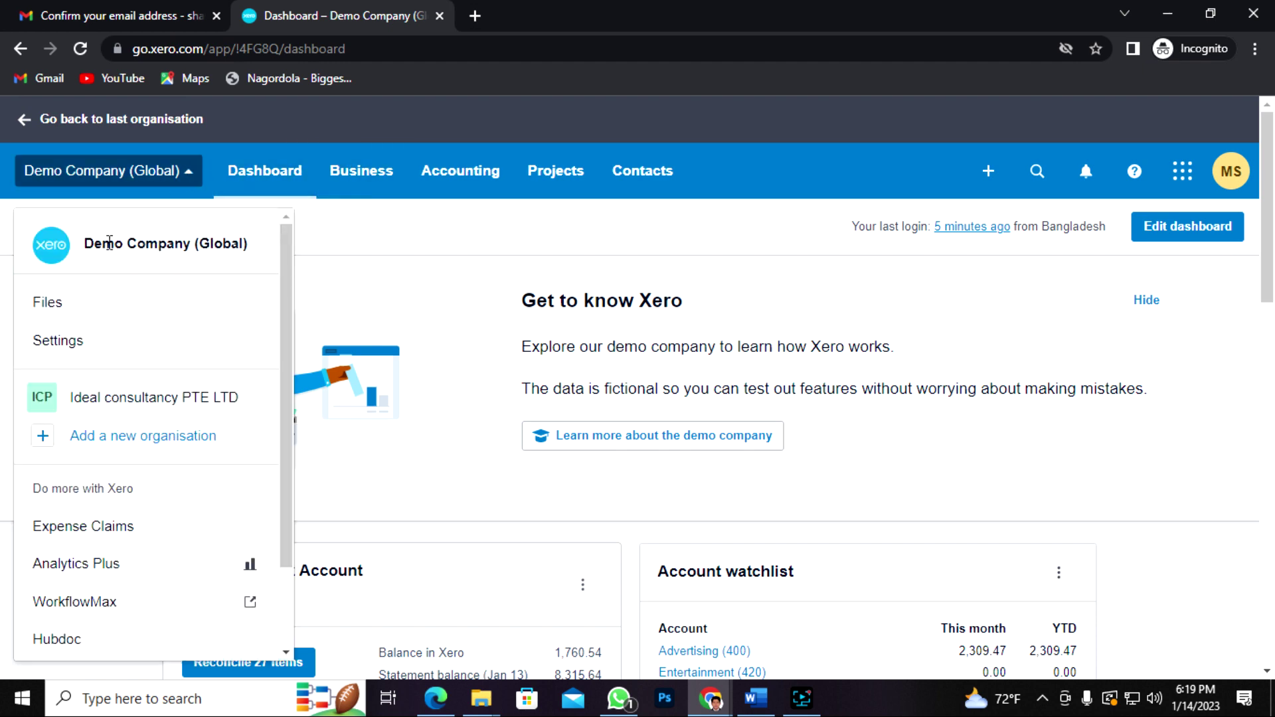
{"action": "left_click", "coordinate": [100, 397]}
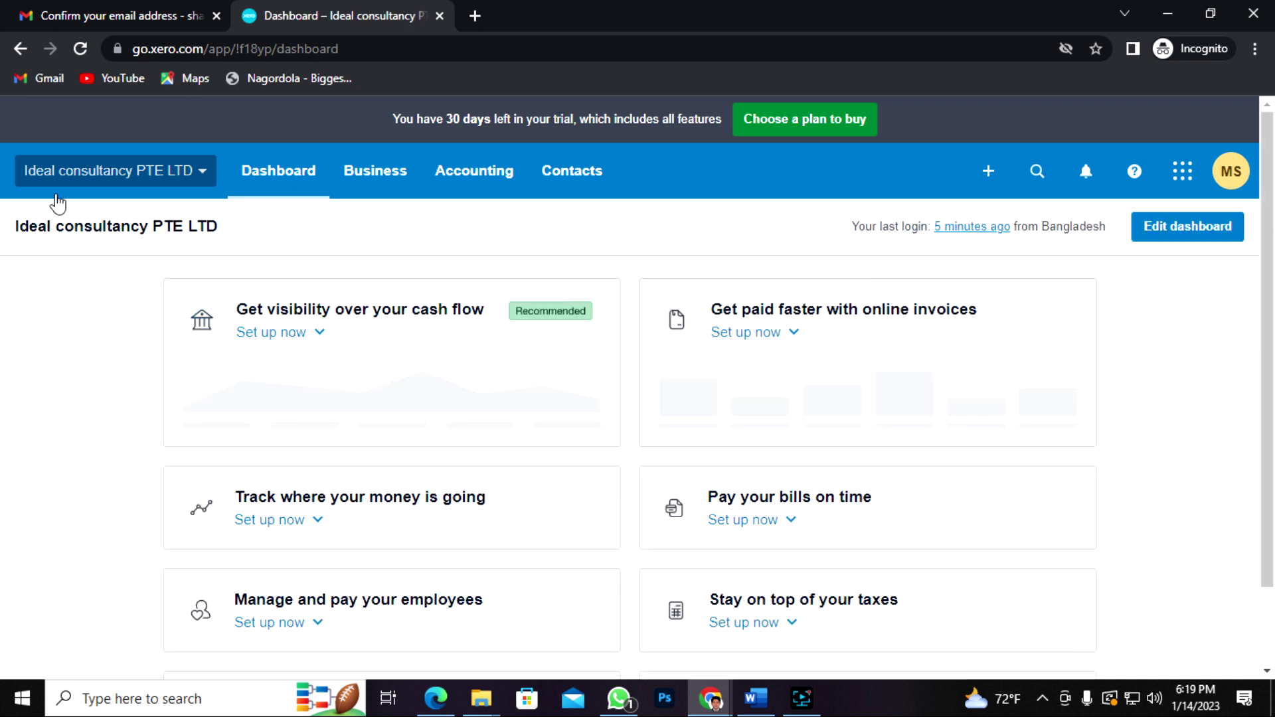
{"action": "left_click", "coordinate": [61, 172]}
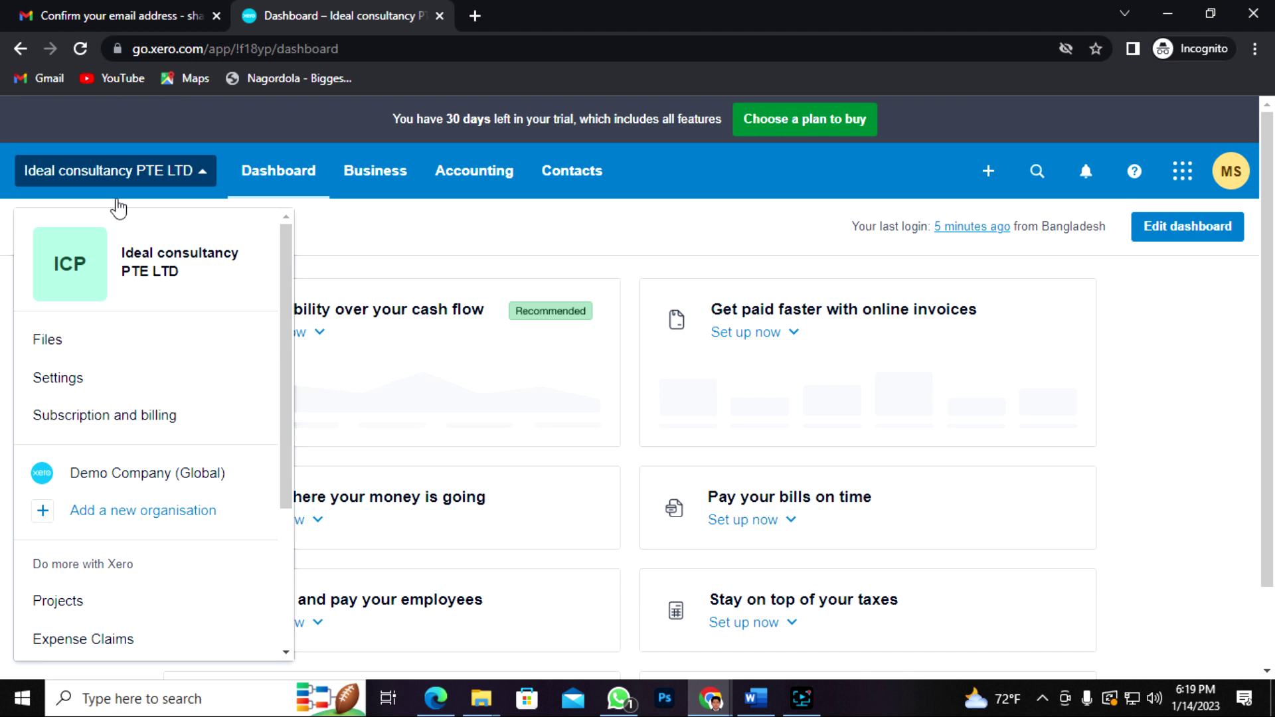
{"action": "left_click", "coordinate": [91, 174]}
Browse the organisation list, including Add a new organisation, then close it without choosing
{"action": "left_click", "coordinate": [92, 175]}
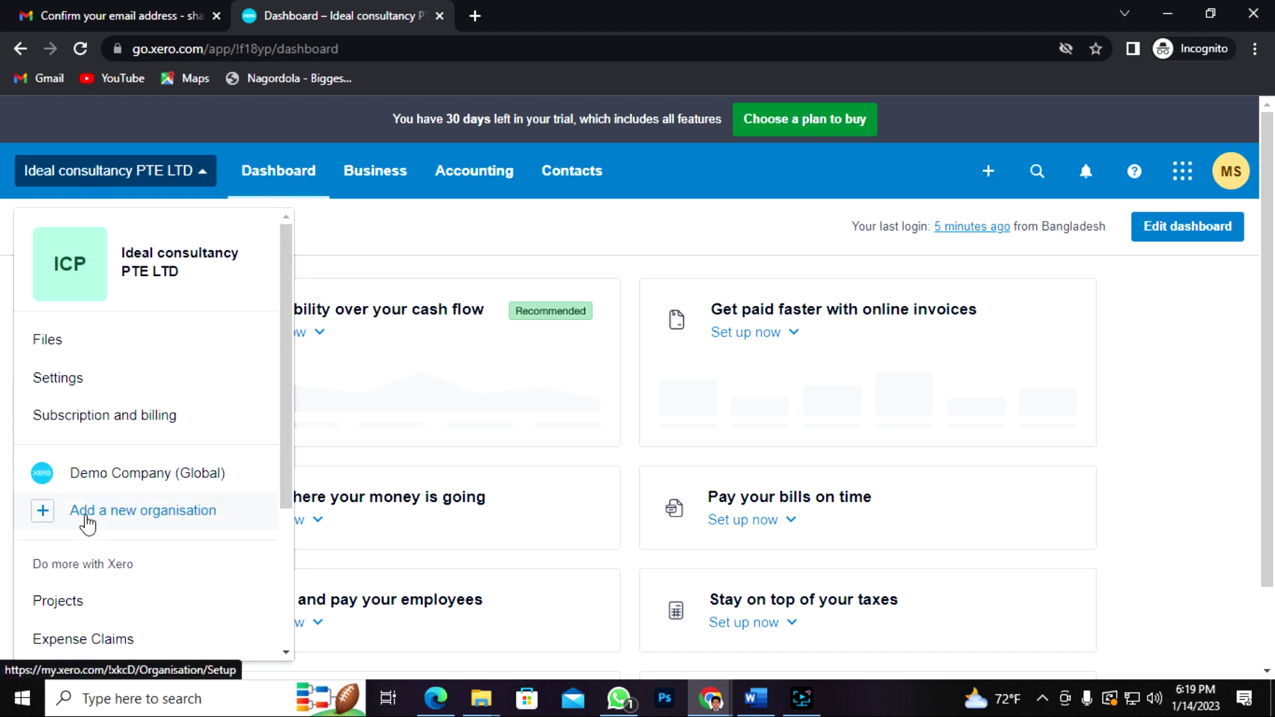
{"action": "scroll", "coordinate": [137, 545], "scroll_direction": "down", "scroll_amount": 1}
{"action": "scroll", "coordinate": [137, 545], "scroll_direction": "down", "scroll_amount": 2}
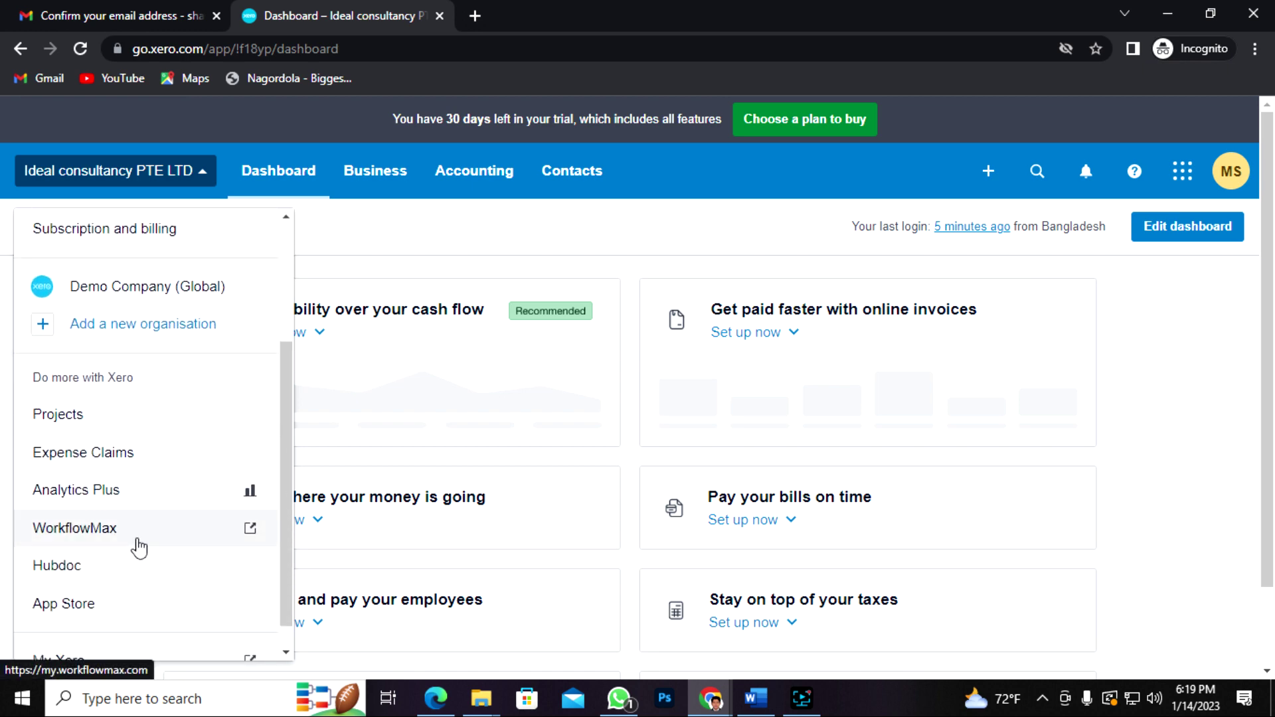
{"action": "scroll", "coordinate": [137, 545], "scroll_direction": "up", "scroll_amount": 2}
{"action": "scroll", "coordinate": [137, 546], "scroll_direction": "up", "scroll_amount": 1}
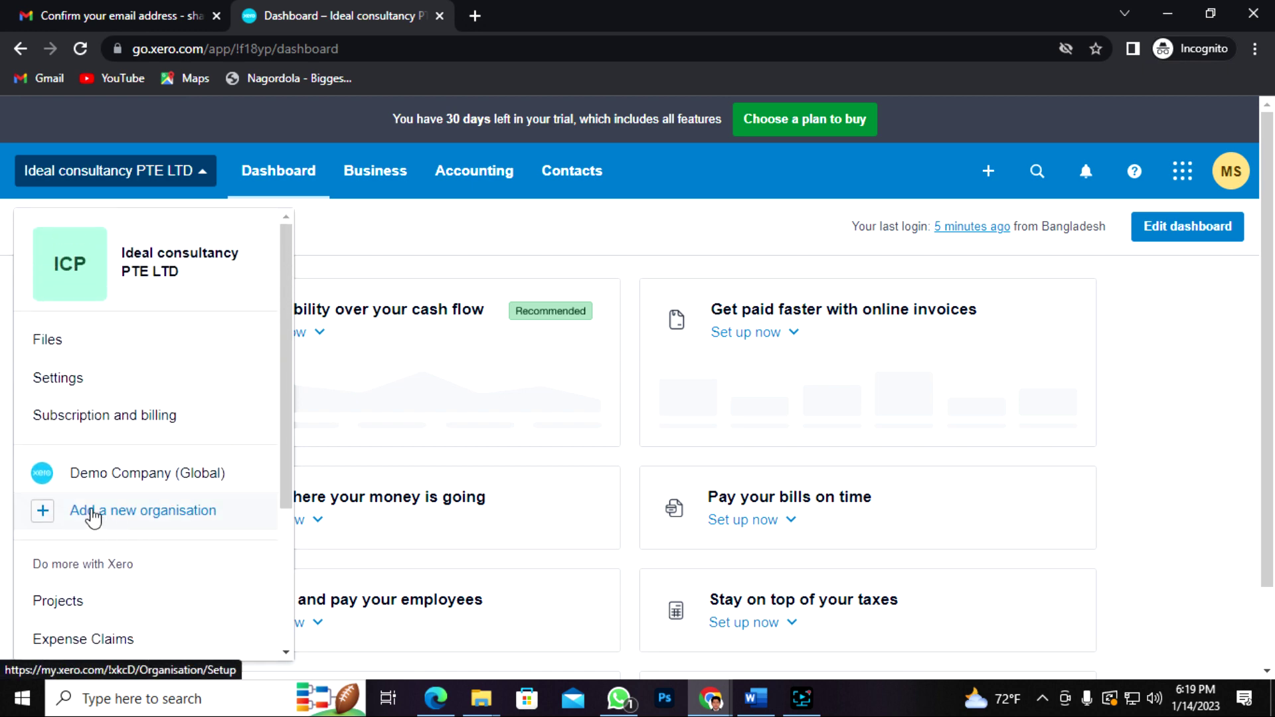
{"action": "left_click", "coordinate": [680, 188]}
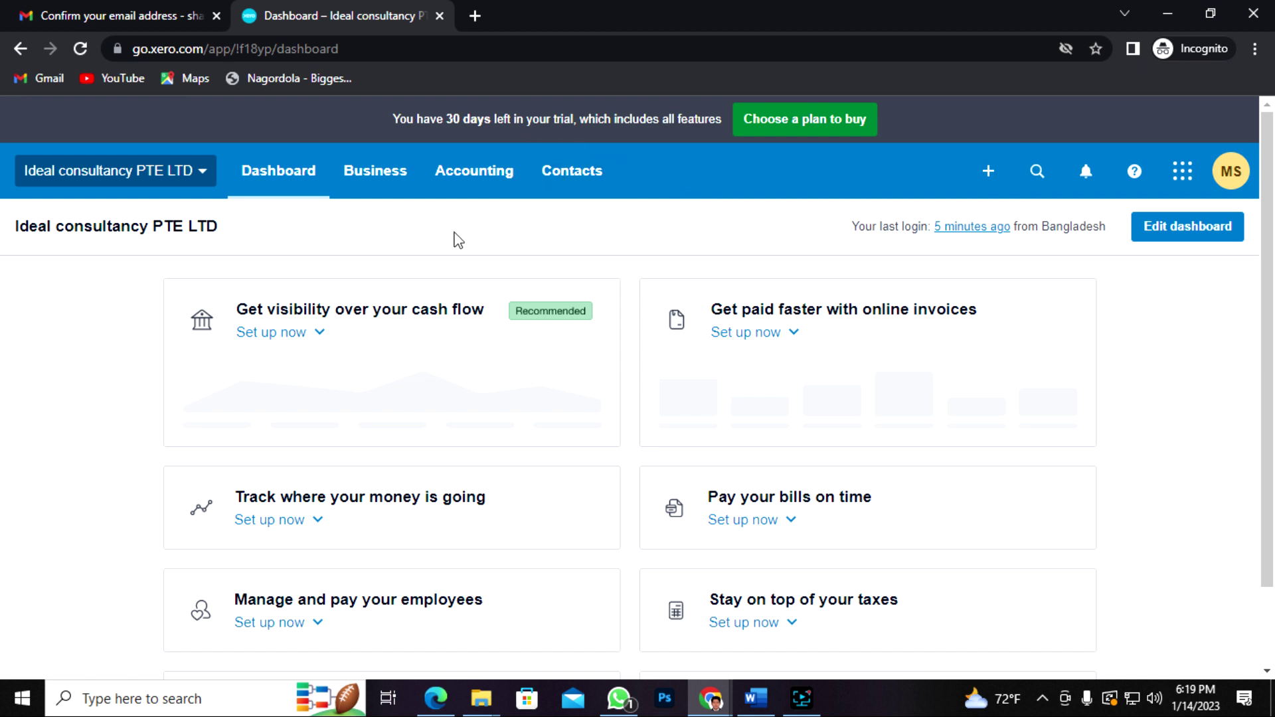
Browse the Business, Accounting and Contacts menus, ending on All contacts, Customers and Suppliers
{"action": "left_click", "coordinate": [374, 178]}
{"action": "left_click", "coordinate": [464, 178]}
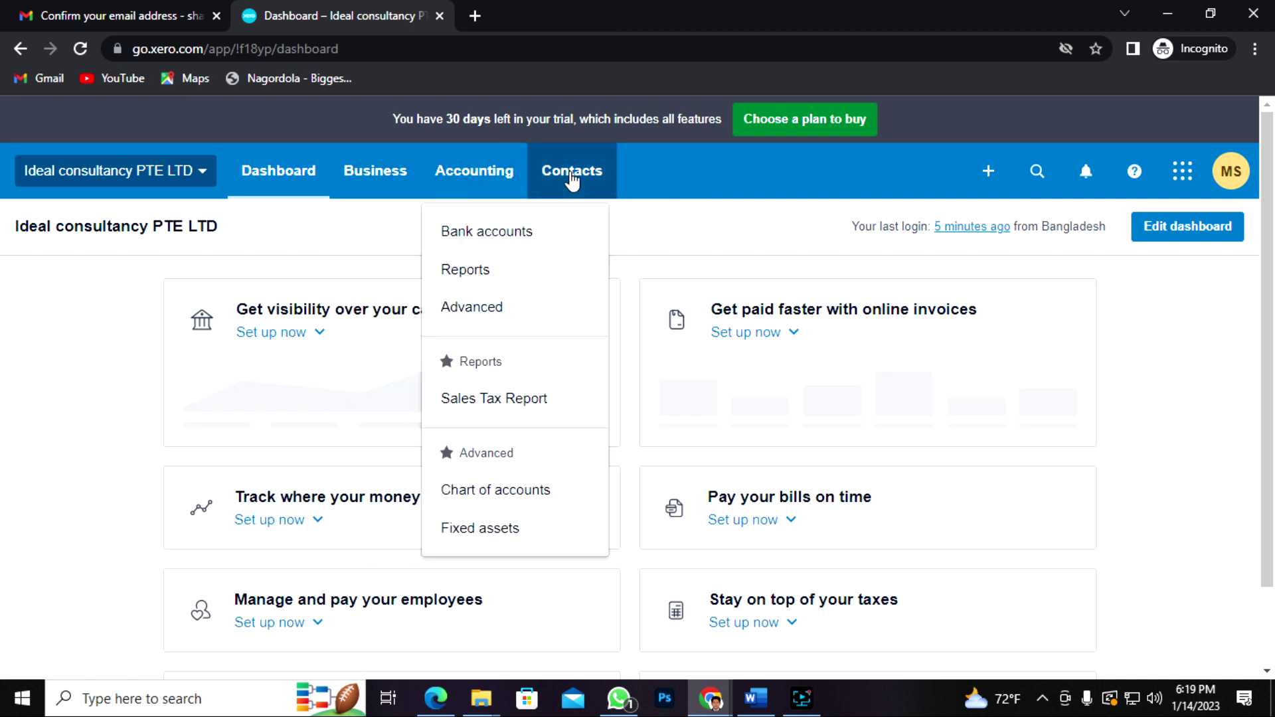
{"action": "left_click", "coordinate": [571, 178]}
{"action": "left_click", "coordinate": [487, 178]}
{"action": "left_click", "coordinate": [365, 178]}
{"action": "left_click", "coordinate": [287, 174]}
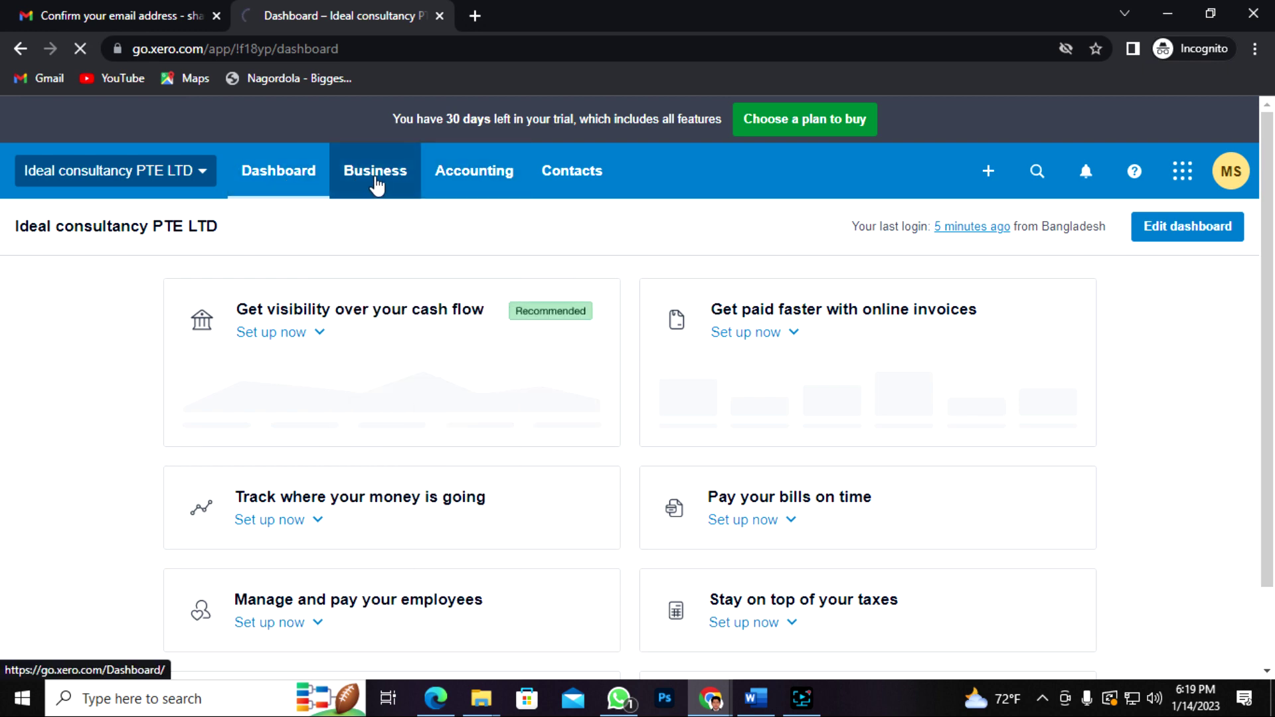
{"action": "left_click", "coordinate": [468, 176]}
{"action": "left_click", "coordinate": [571, 189]}
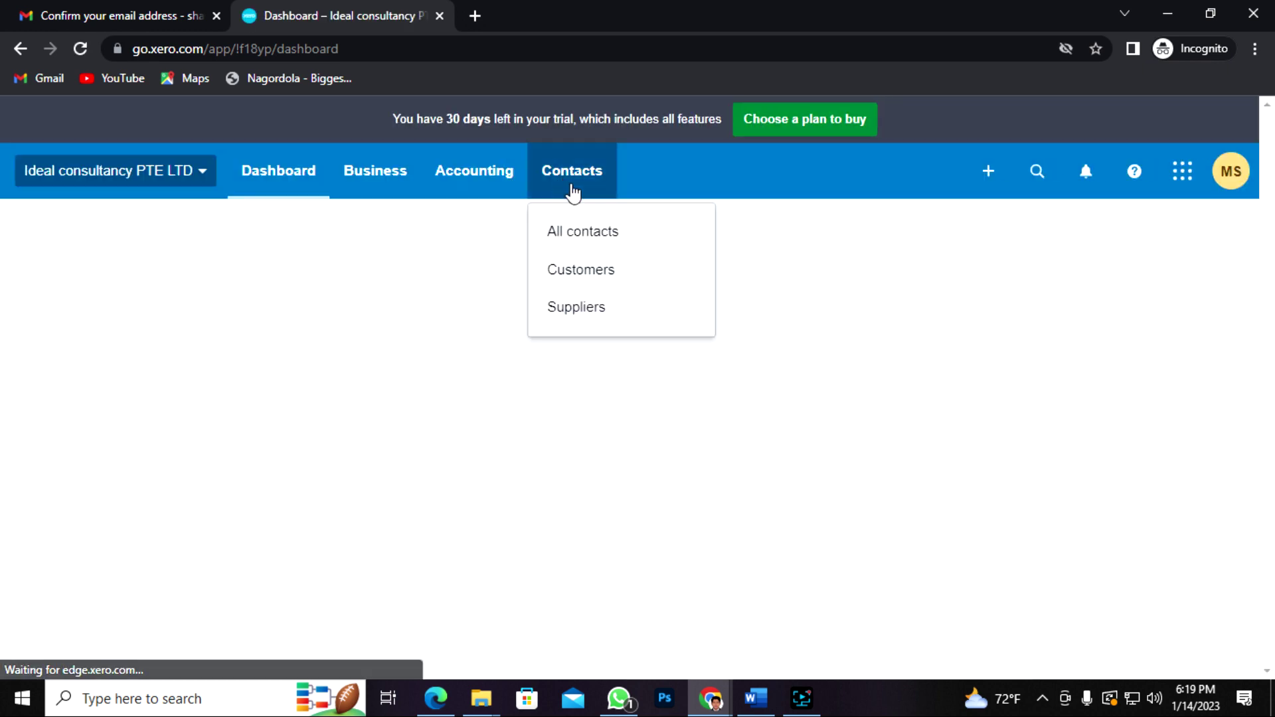